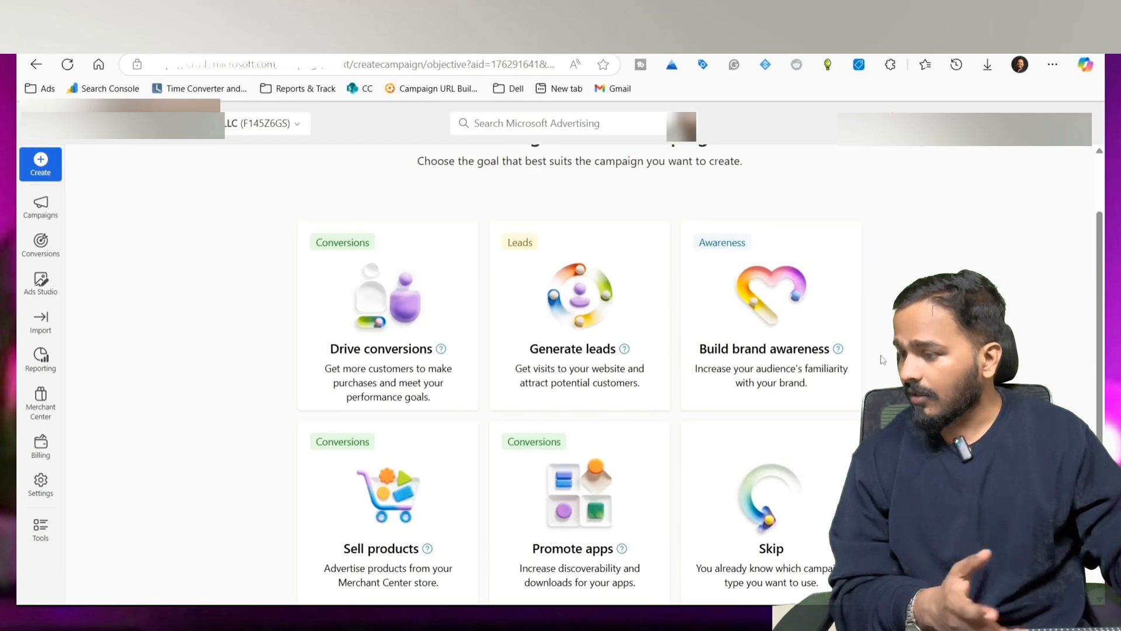
Step: Choose the Generate leads goal with the Audience campaign type and continue to ad creation
scroll(882, 359, down, 1)
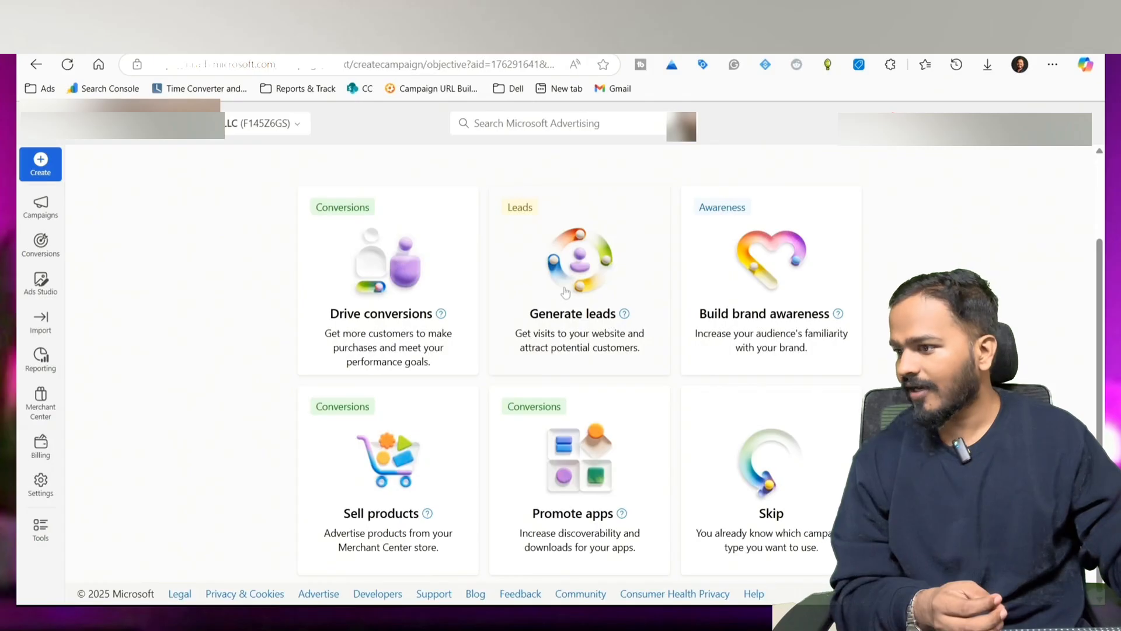
click(593, 280)
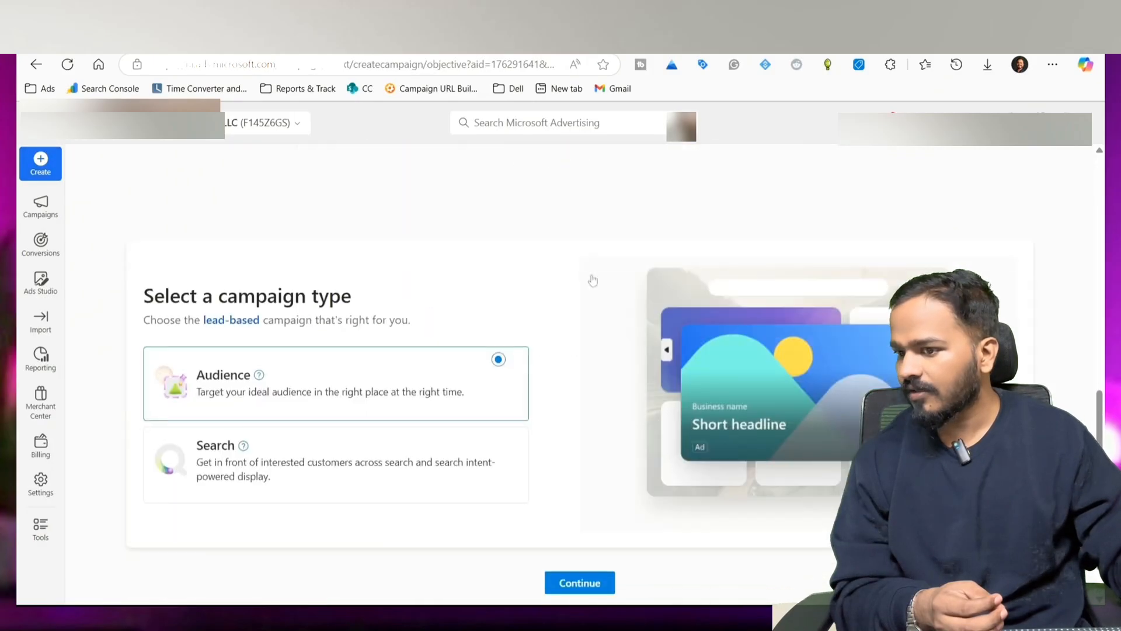
scroll(282, 401, down, 1)
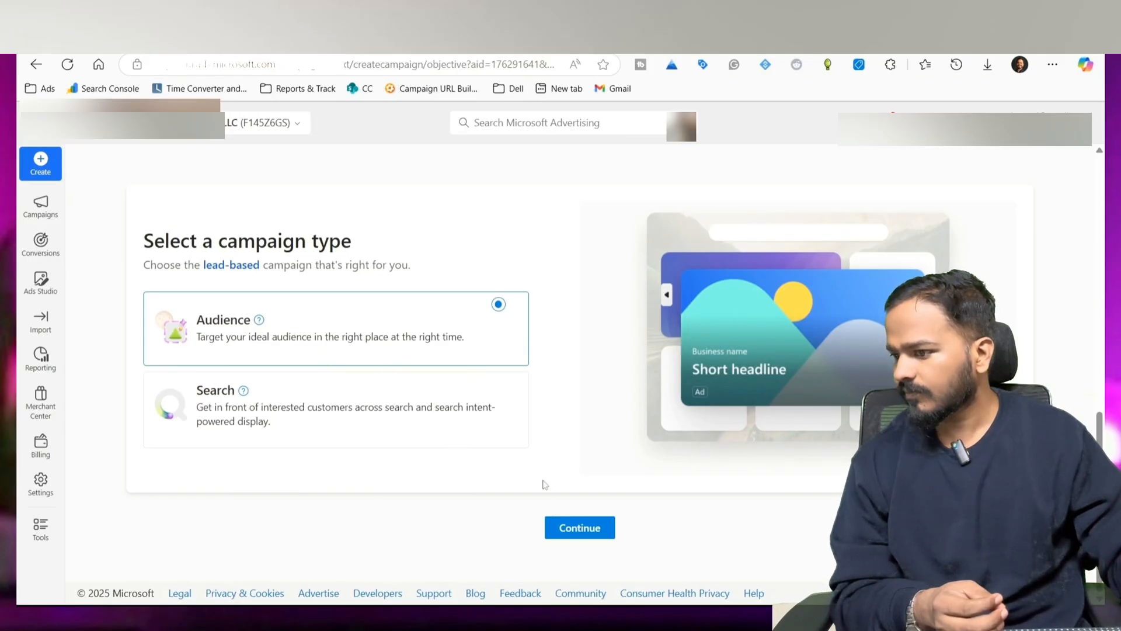
click(580, 529)
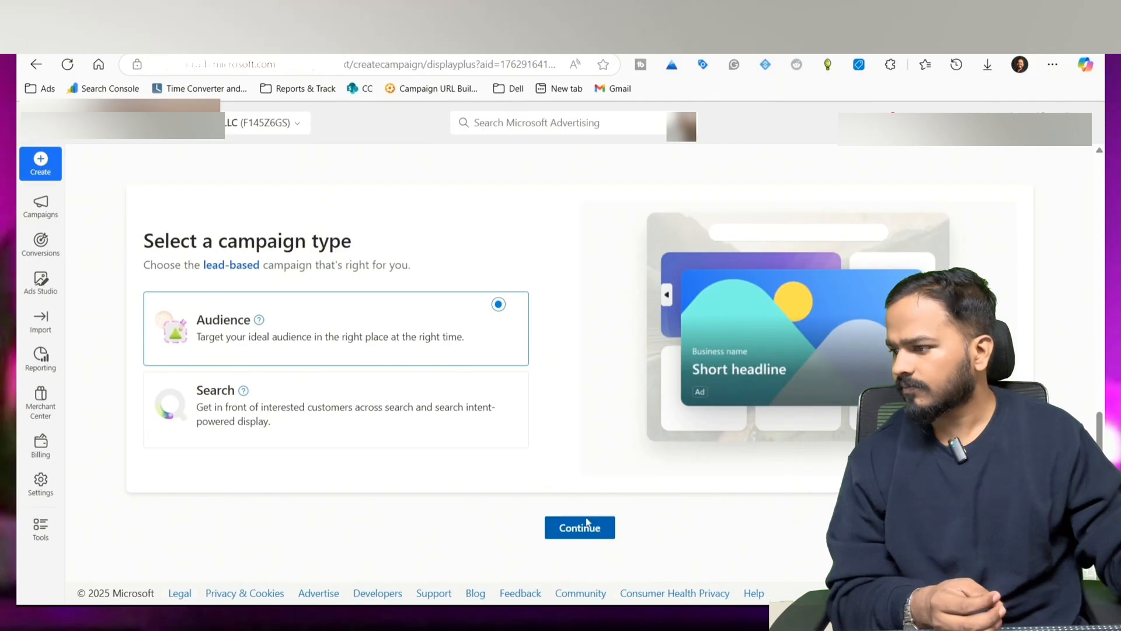
click(585, 529)
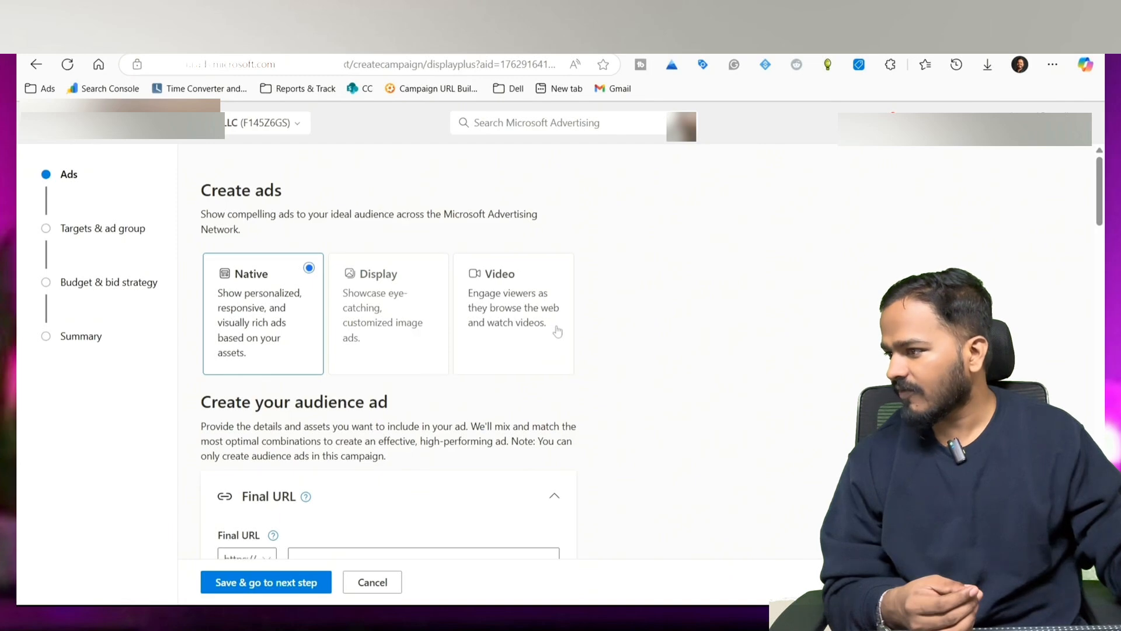
Step: Examine the native audience ad form, including its final URL, images, videos, logos and text sections
scroll(556, 330, down, 6)
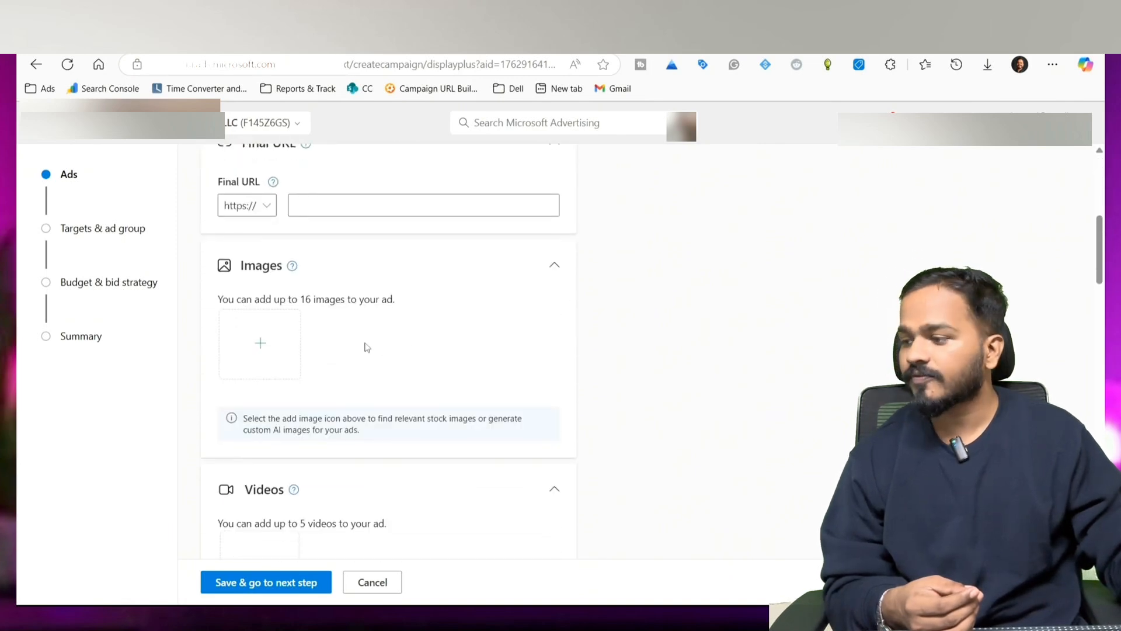
scroll(278, 355, down, 5)
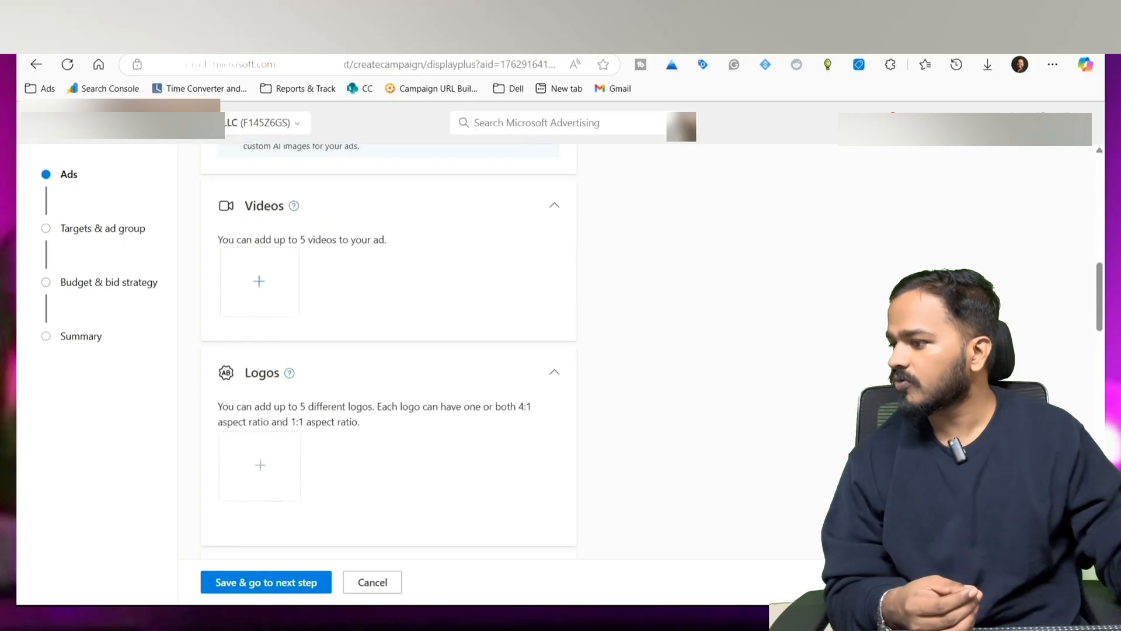
scroll(278, 444, down, 3)
scroll(310, 360, down, 3)
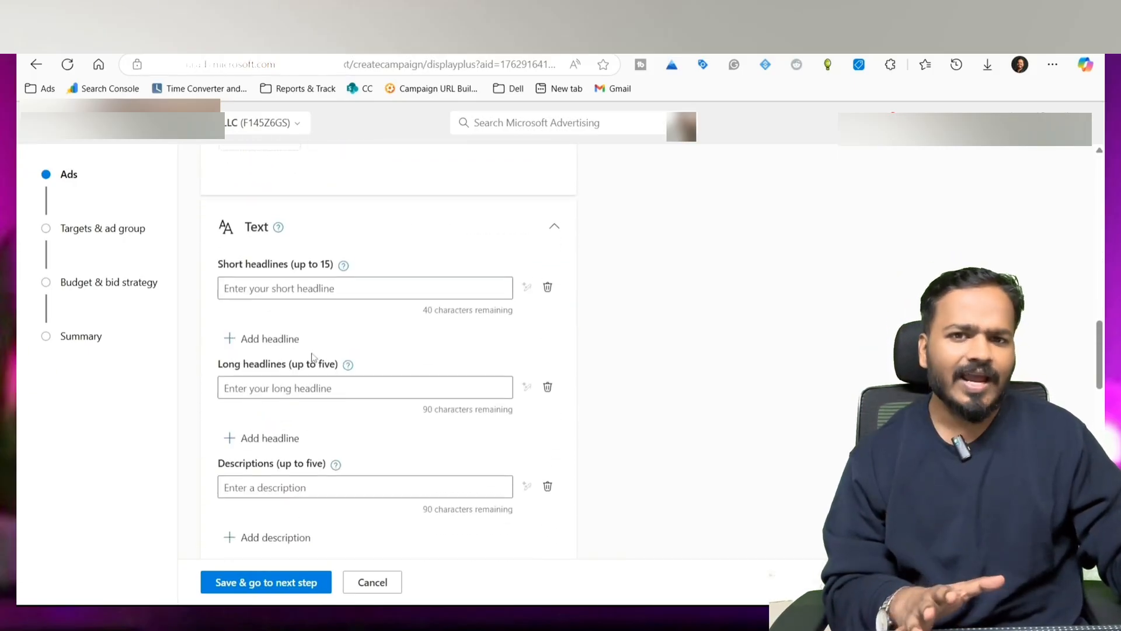
scroll(382, 371, up, 8)
scroll(383, 369, up, 5)
scroll(384, 368, up, 3)
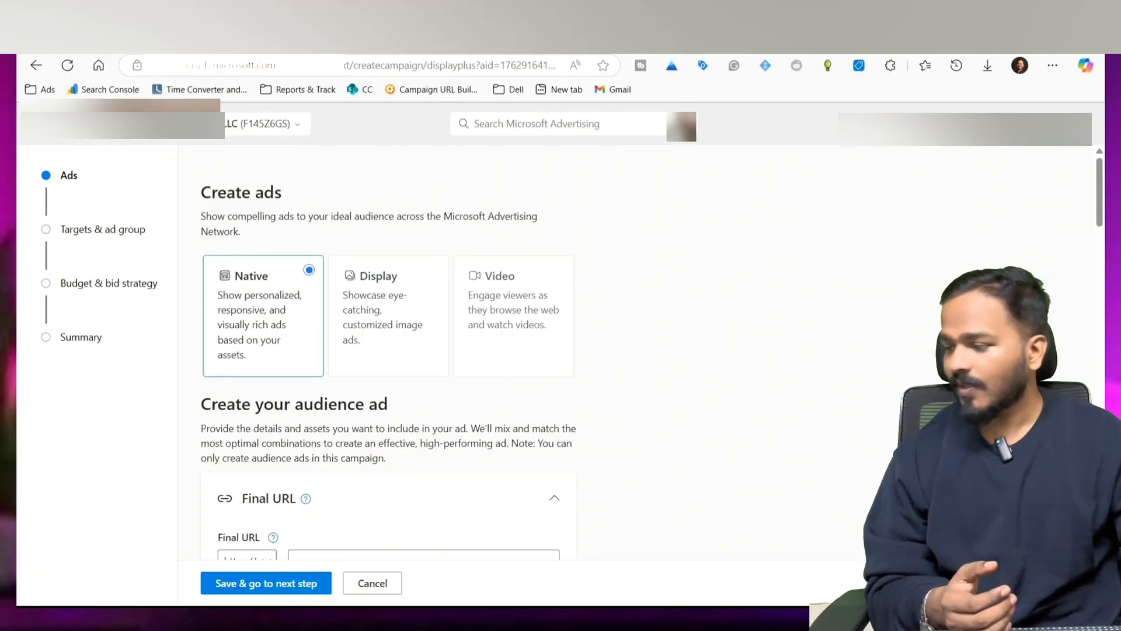
scroll(388, 362, down, 6)
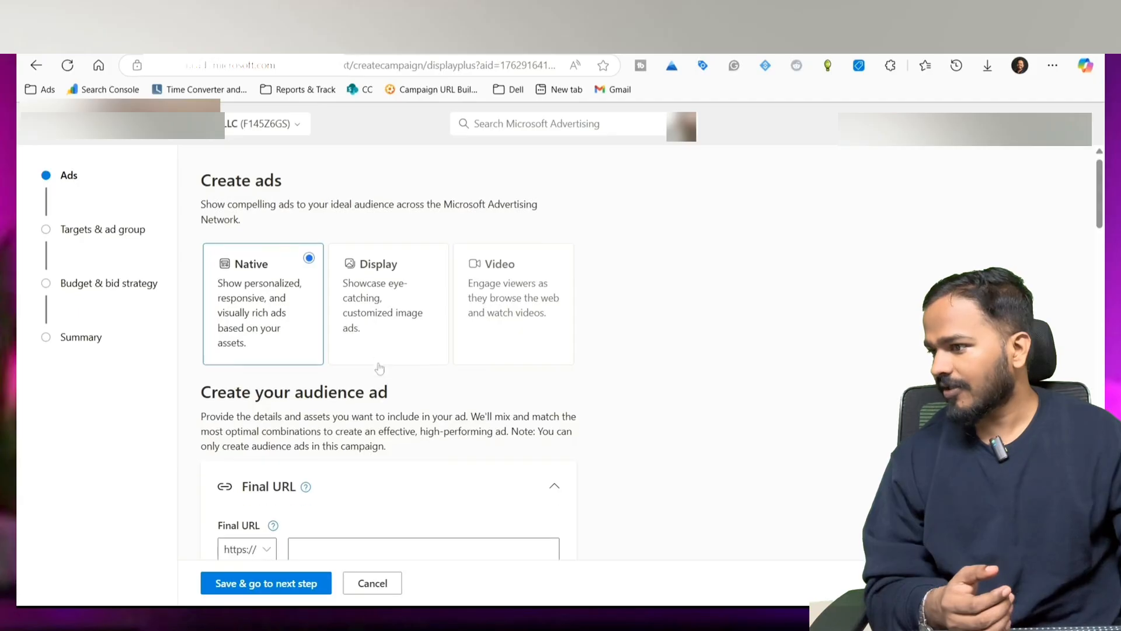
Step: Exit the audience campaign draft without saving and start creating a new campaign
click(393, 583)
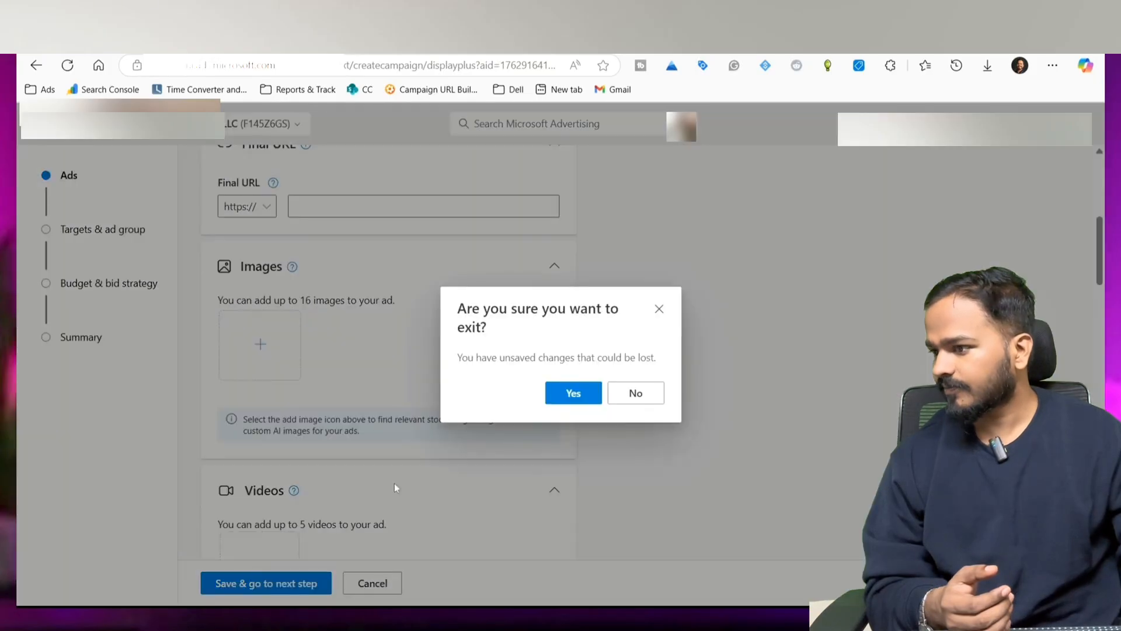
click(574, 403)
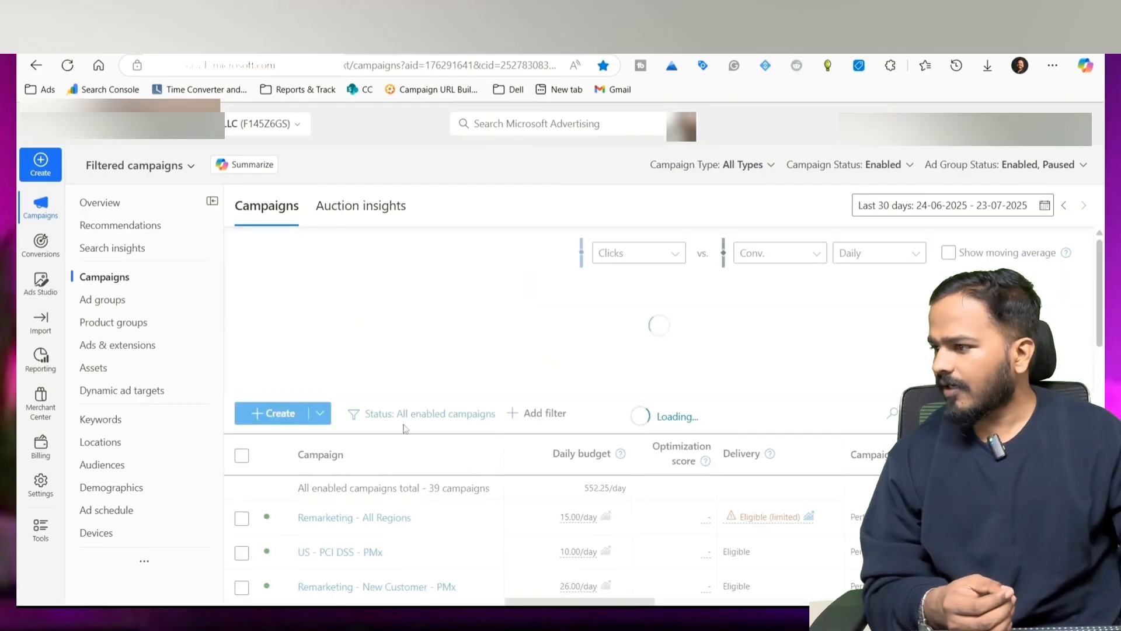
click(272, 414)
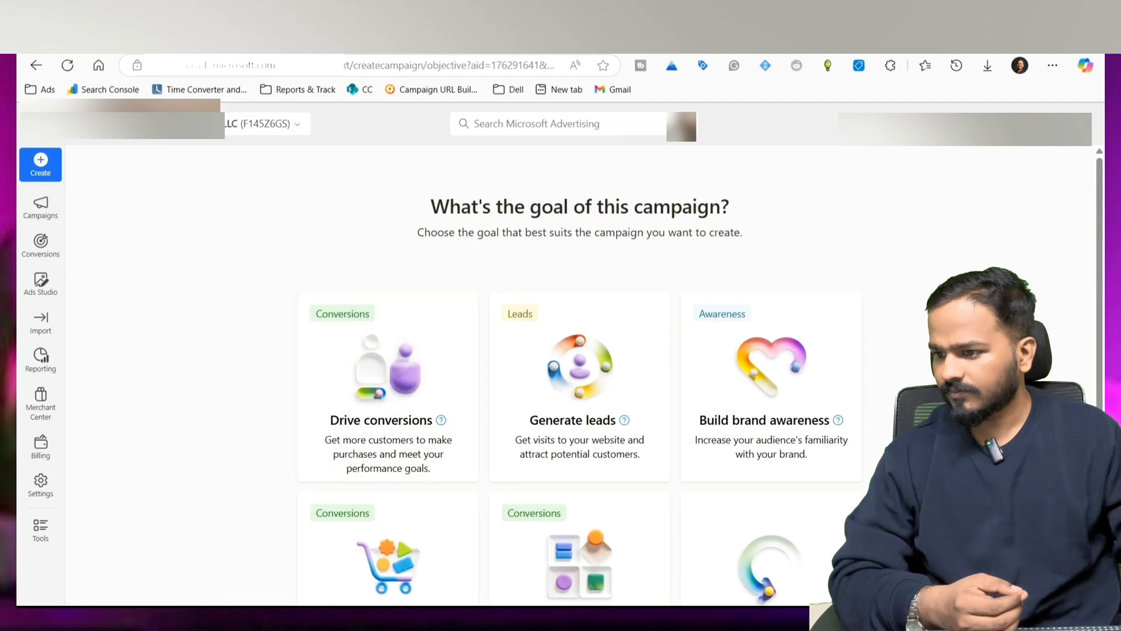
Step: Choose the Drive conversions goal with the Performance Max campaign type and start the campaign without selecting a store
scroll(587, 244, down, 2)
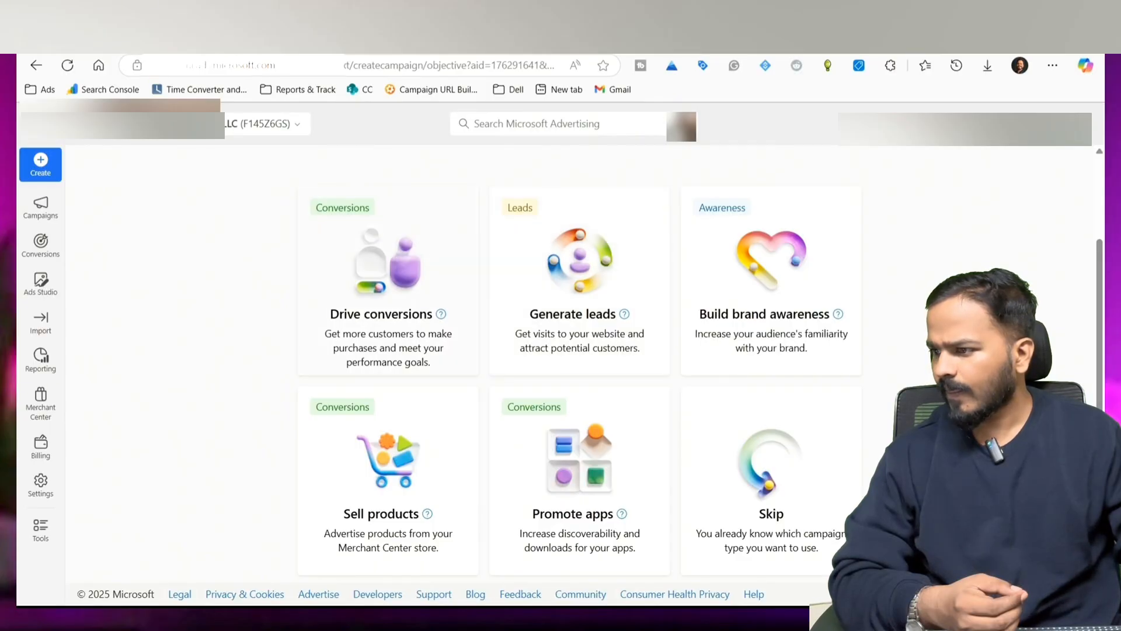
click(418, 249)
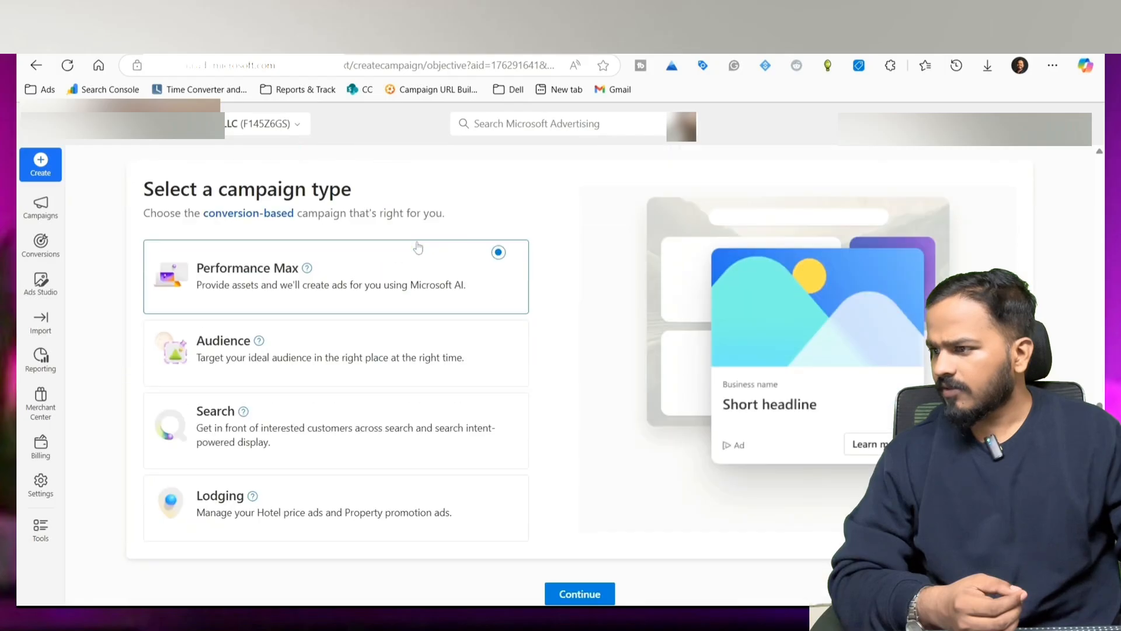
scroll(418, 248, up, 6)
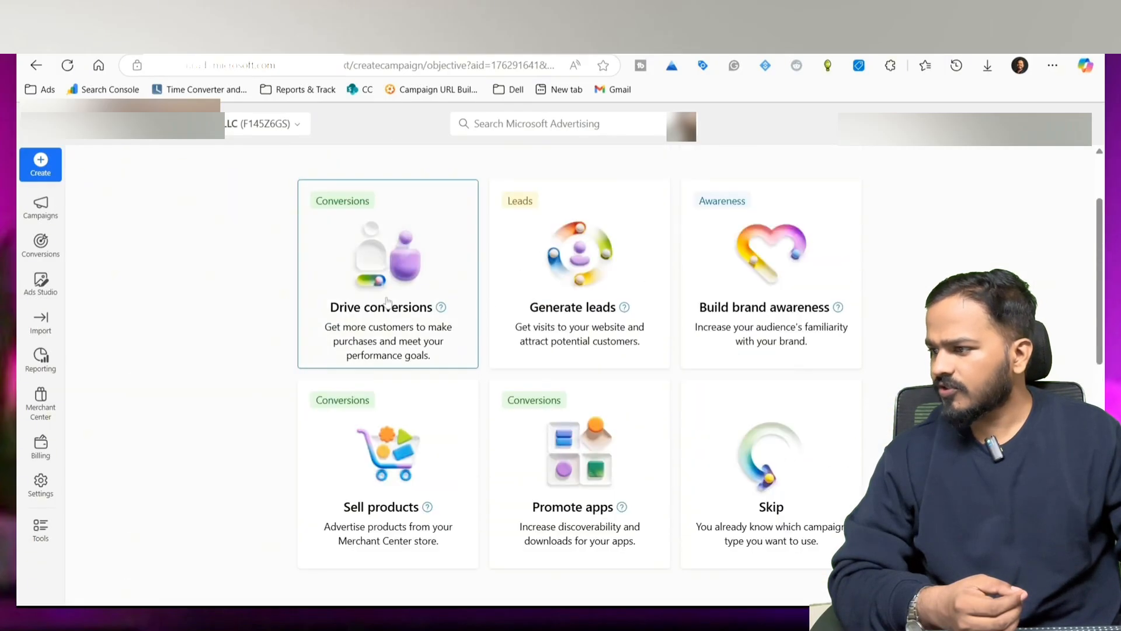
scroll(328, 304, down, 7)
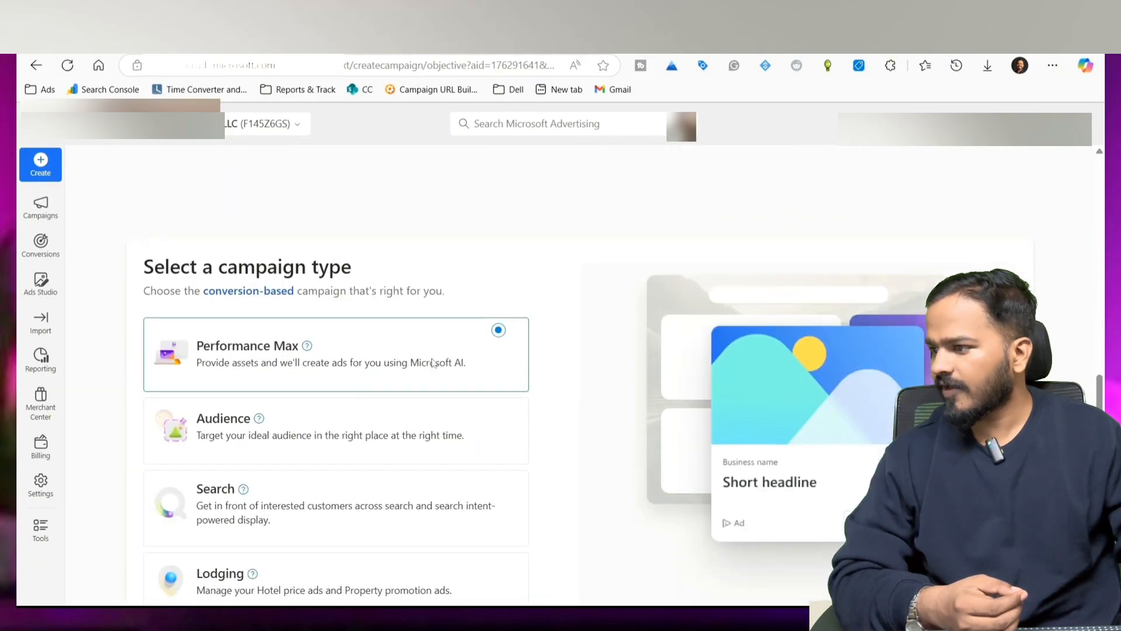
scroll(351, 357, down, 1)
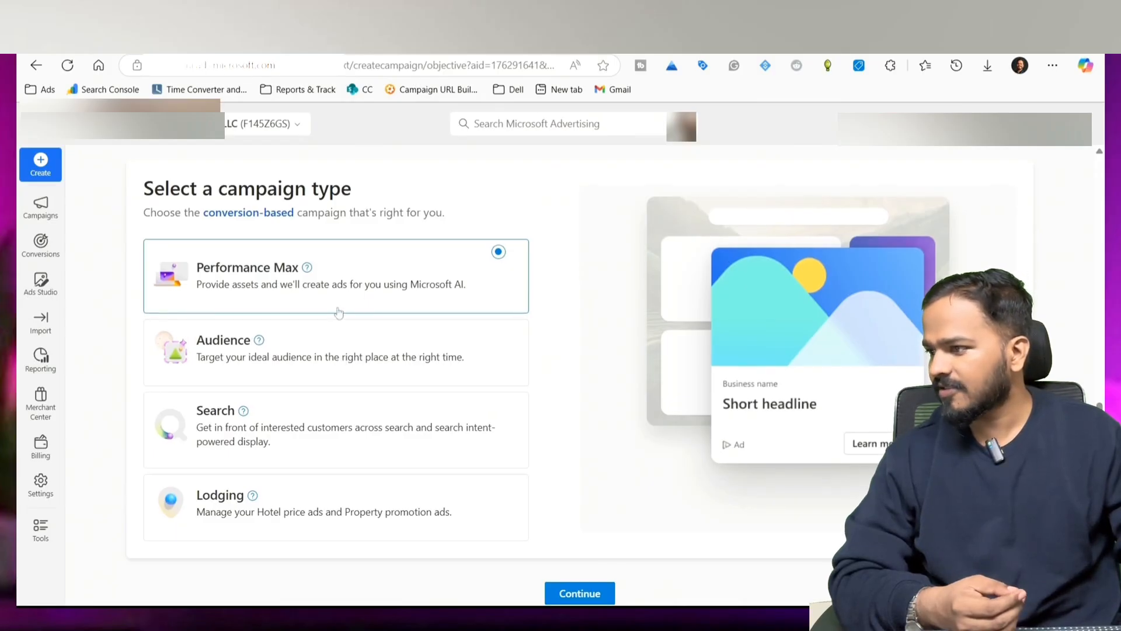
click(571, 593)
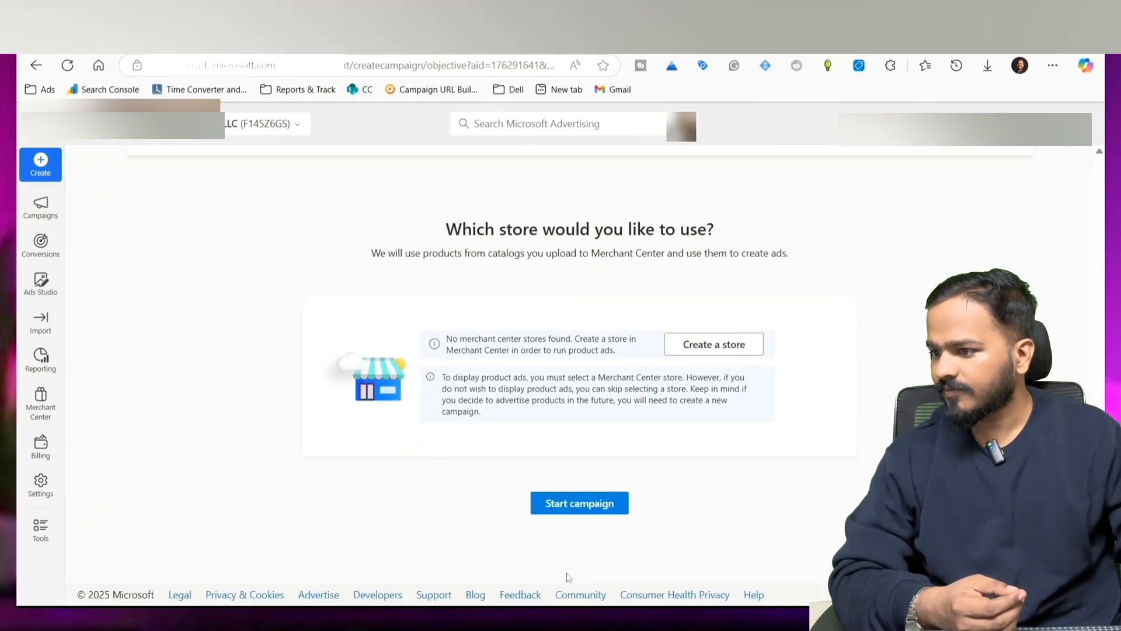
click(565, 512)
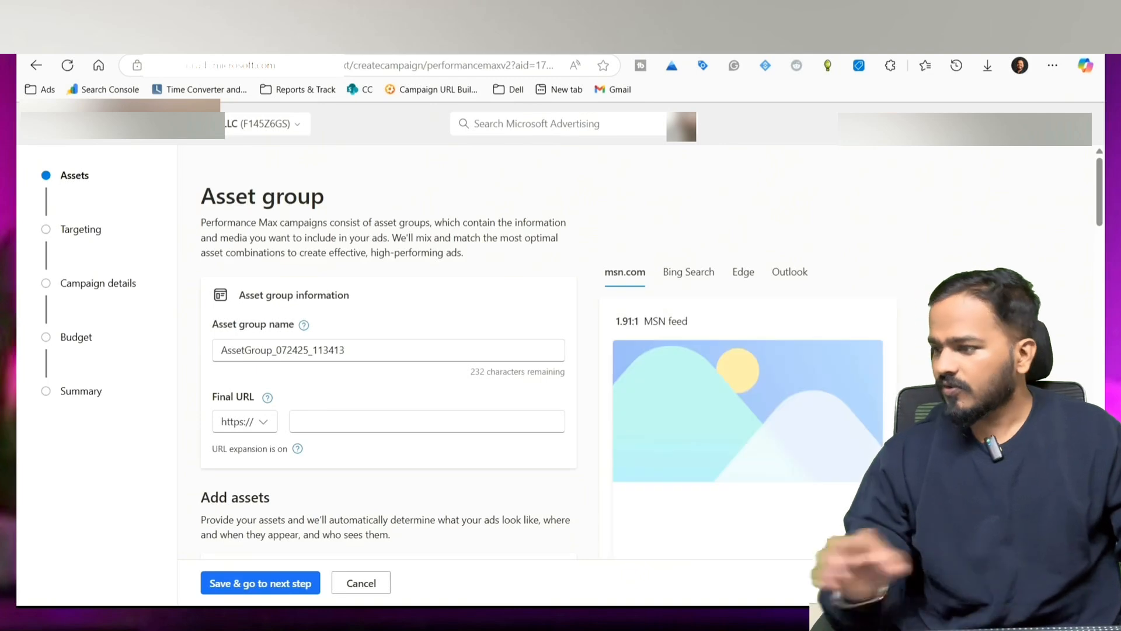
Step: Rename the asset group as SS - US
click(346, 350)
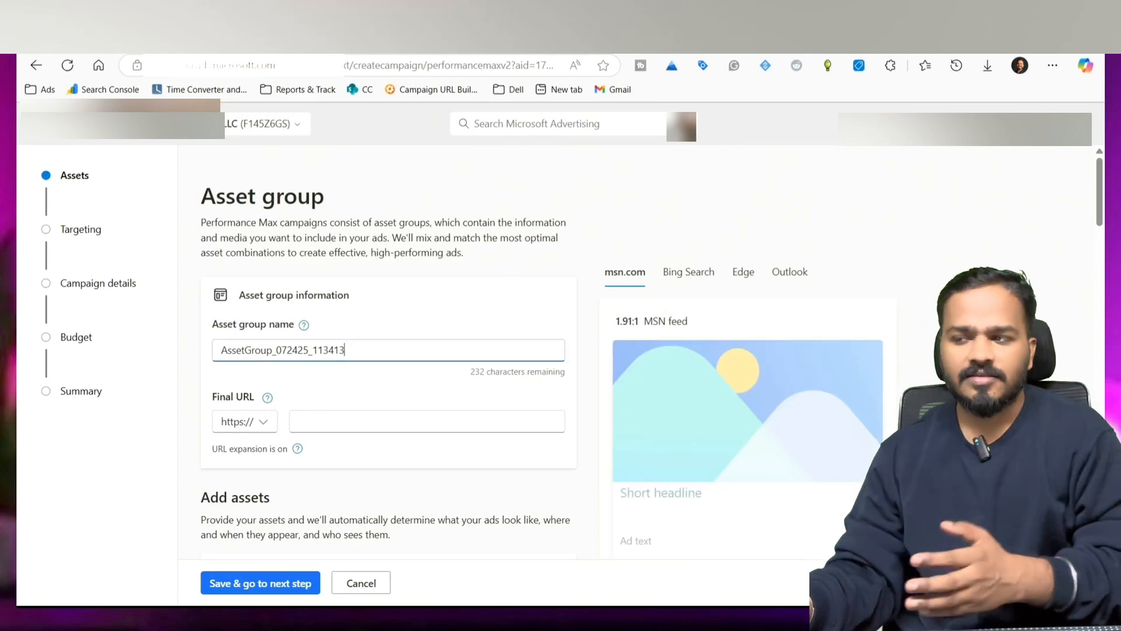
key(ctrl+a)
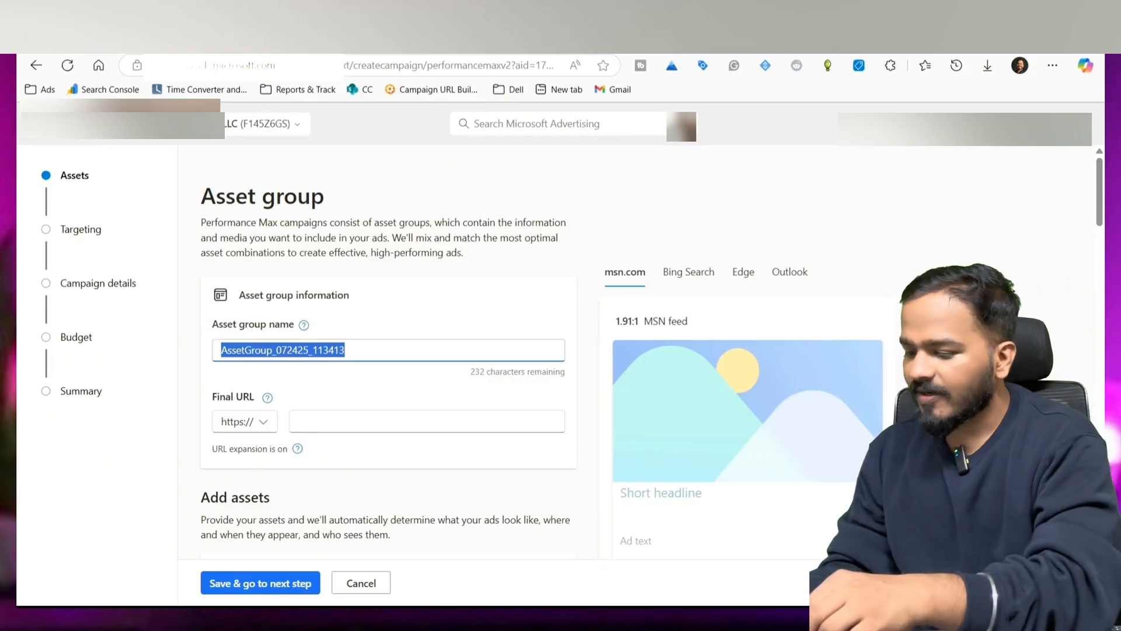
text(SSO)
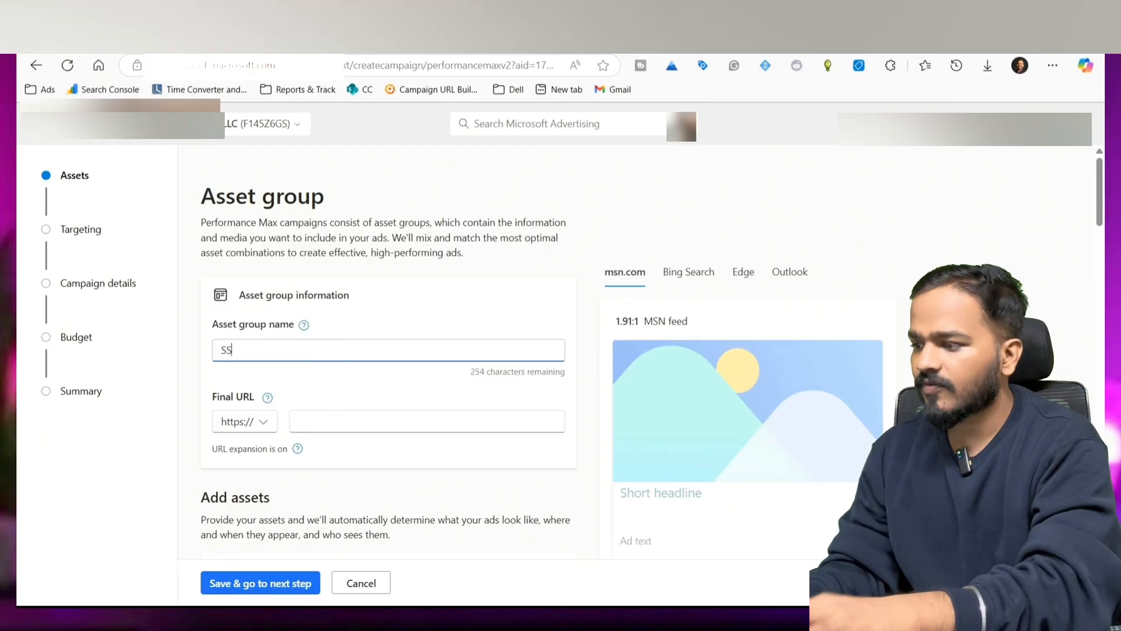
text(- US)
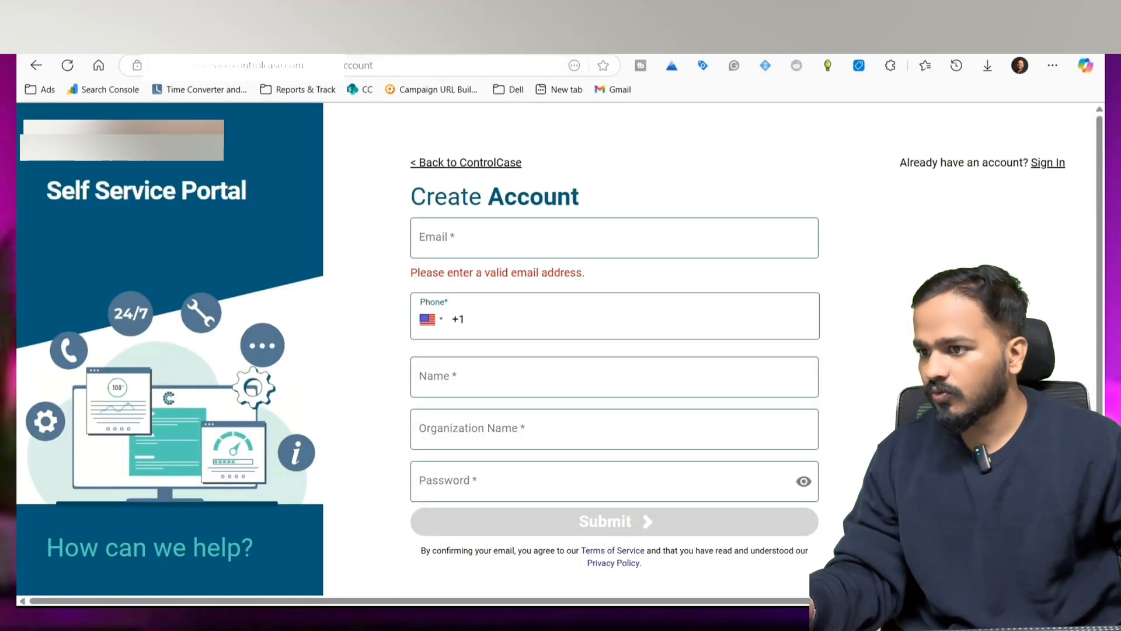
Step: Copy the web address of the compliancehub self-assessment page and enter it as the asset group's final URL
click(245, 65)
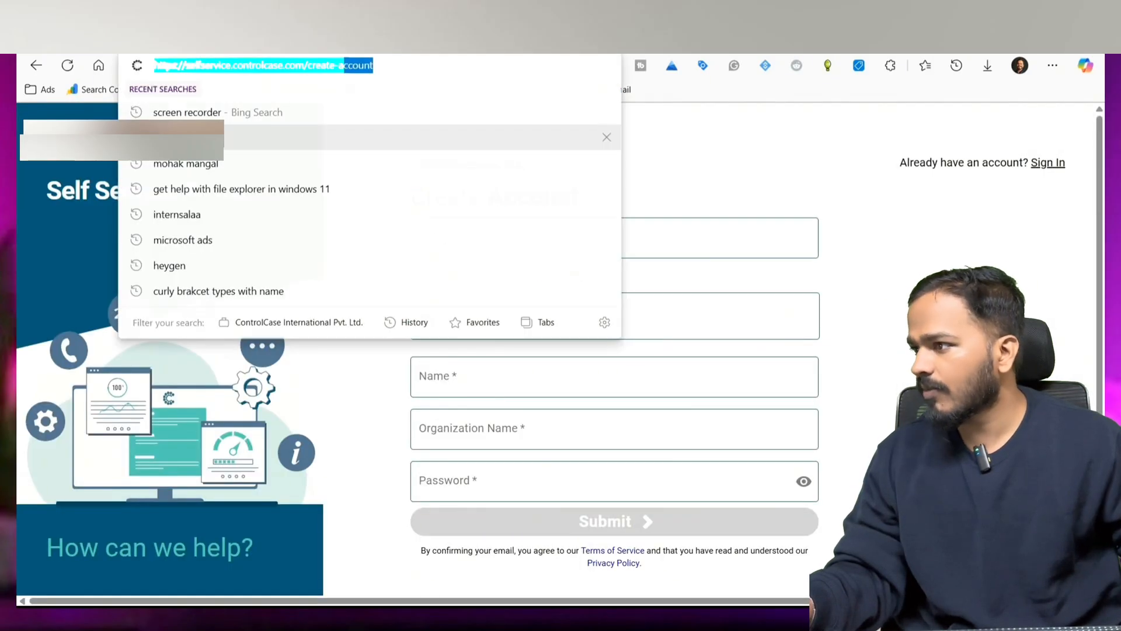
click(864, 208)
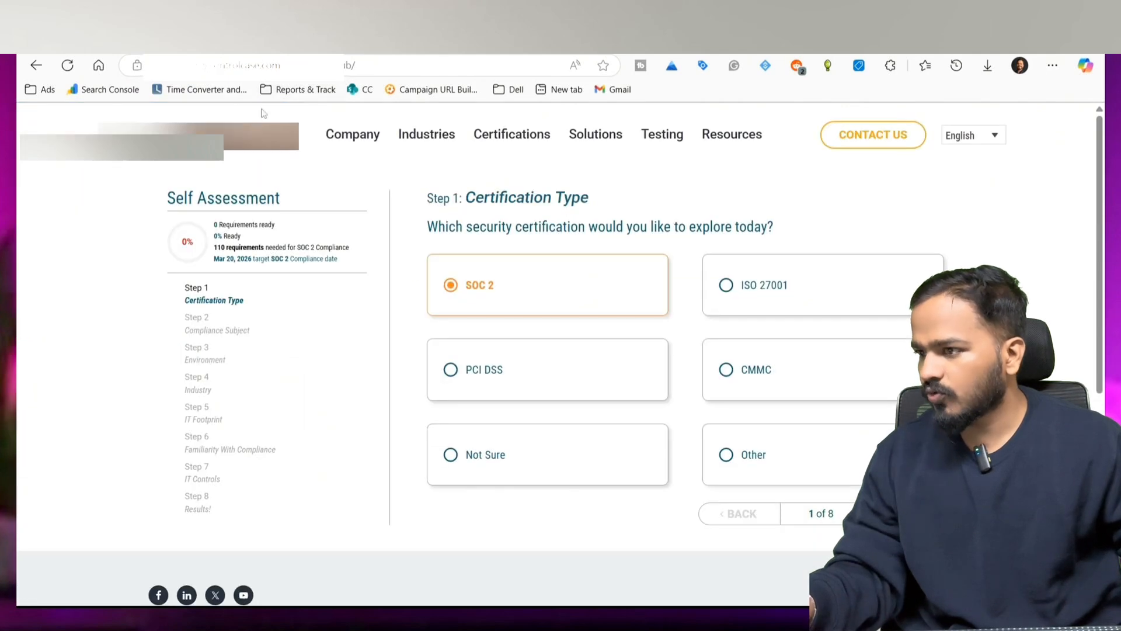
click(251, 66)
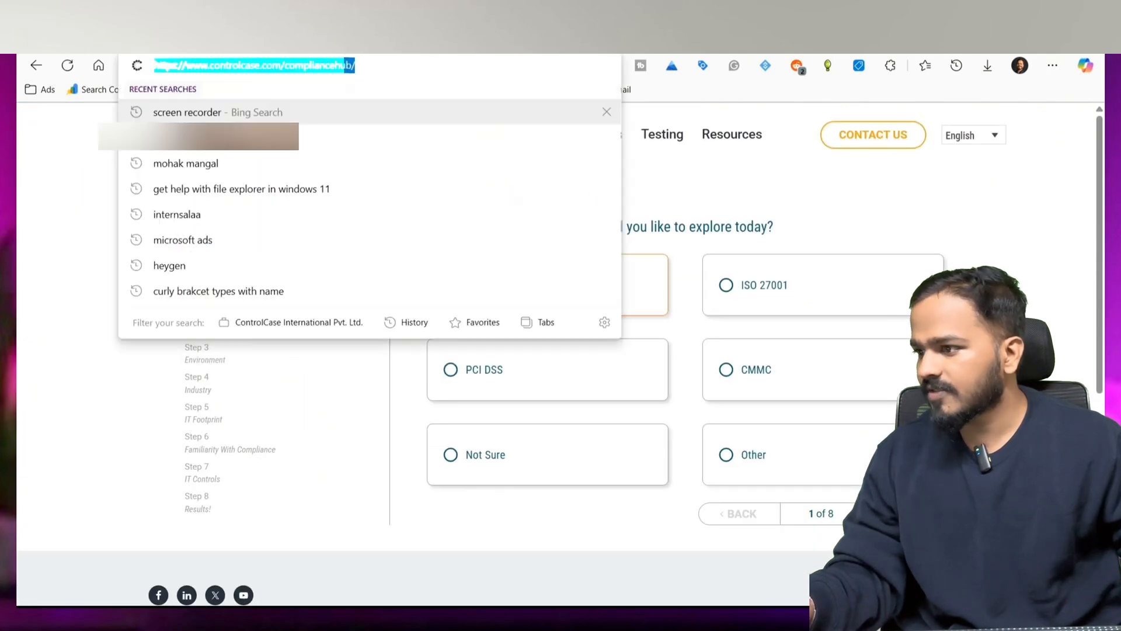
click(753, 195)
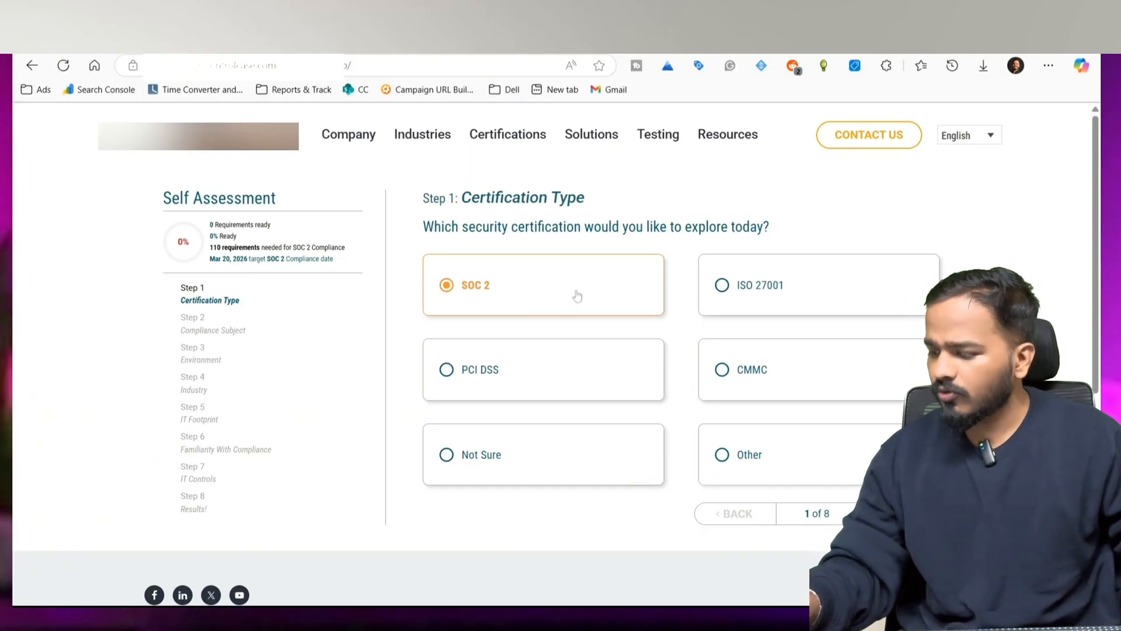
key(ctrl+l)
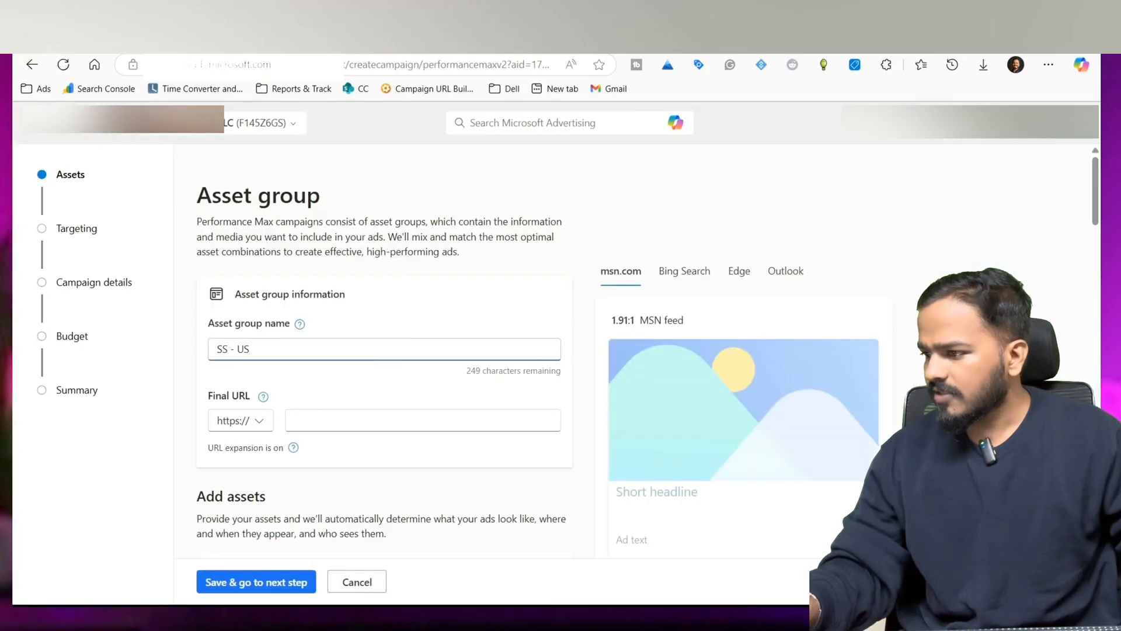
click(423, 421)
key(ctrl+v)
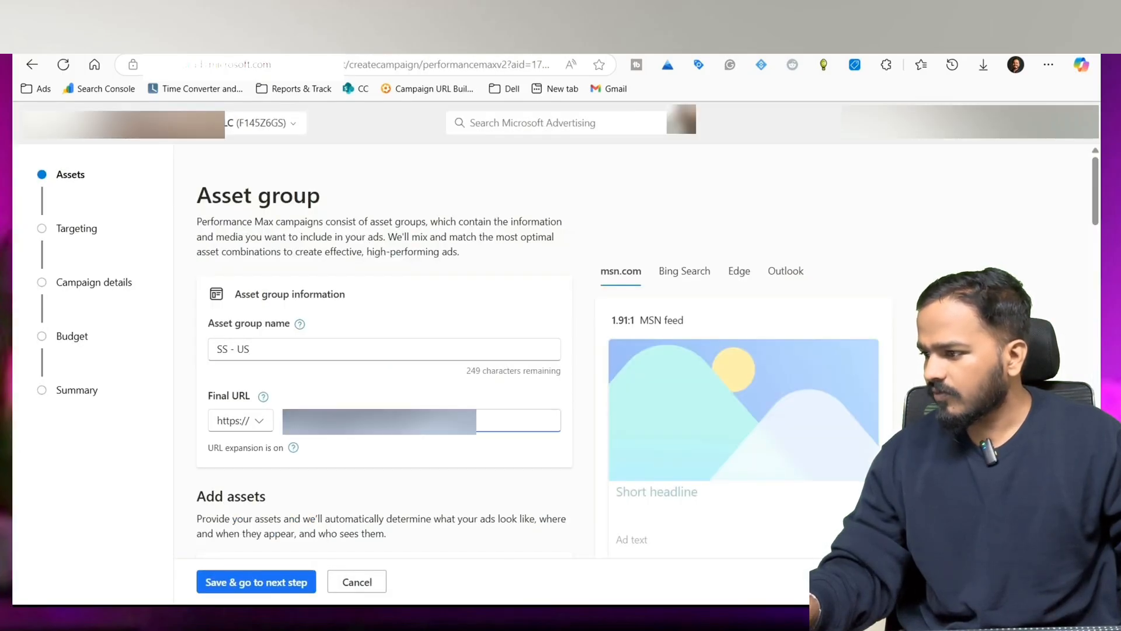
Step: Add the square "Instant & Free Readiness Summary | Proposal" image to the asset group's images
scroll(432, 457, down, 5)
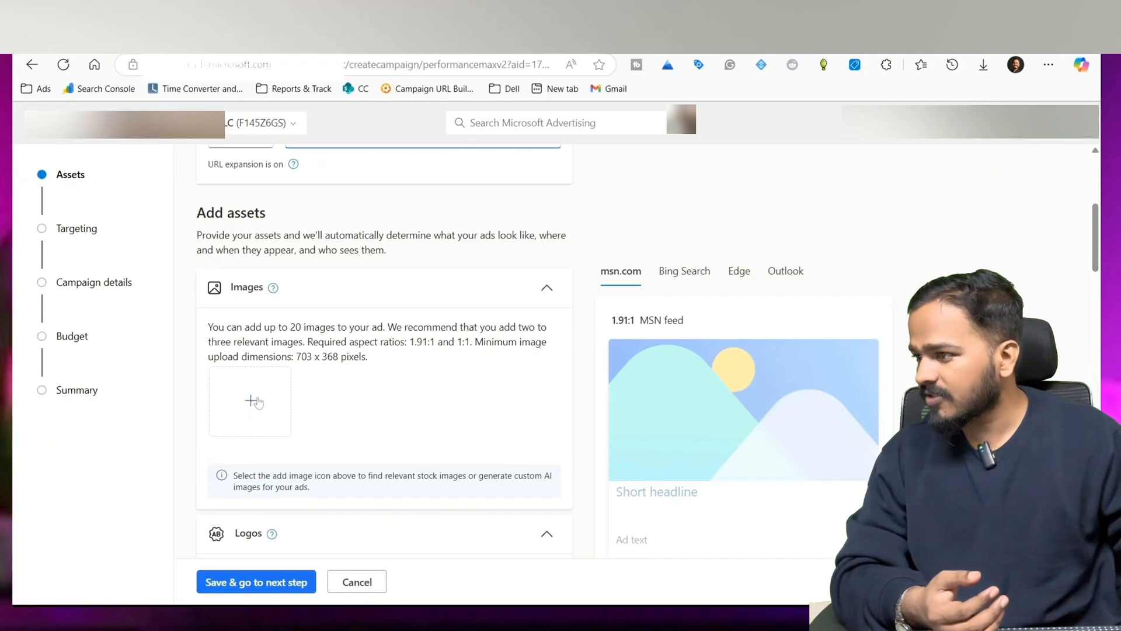
click(252, 404)
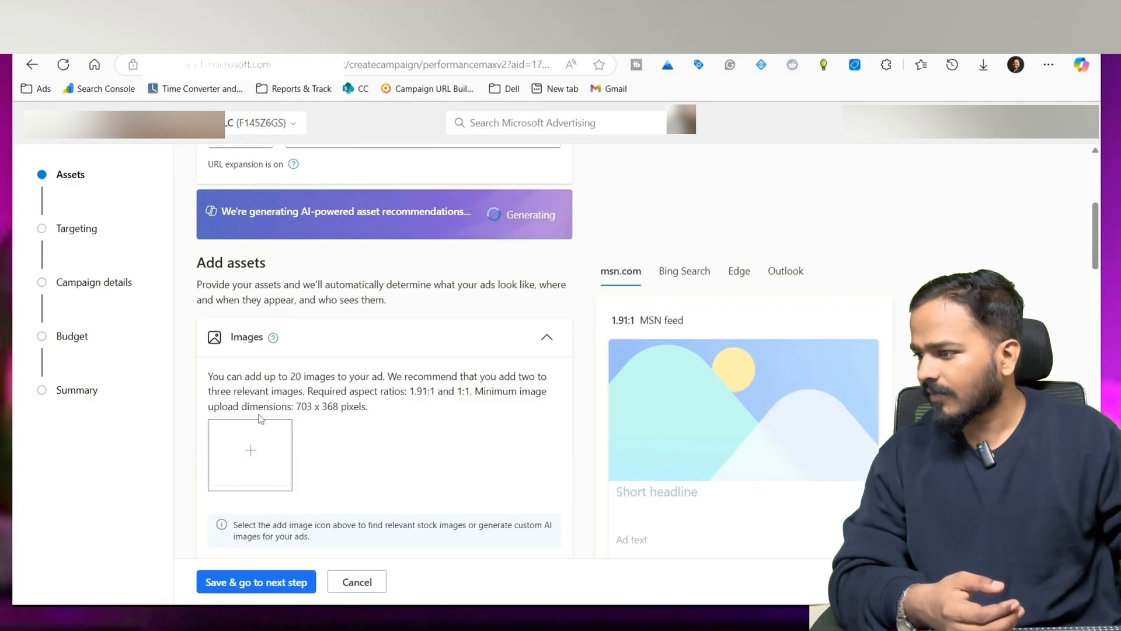
scroll(271, 447, down, 1)
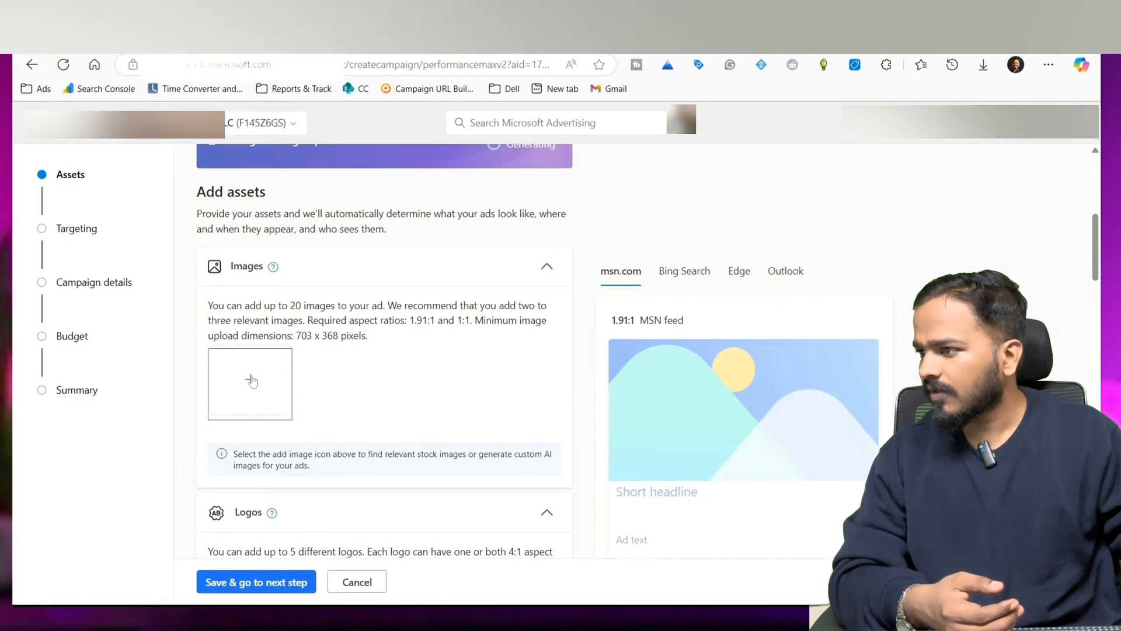
click(251, 383)
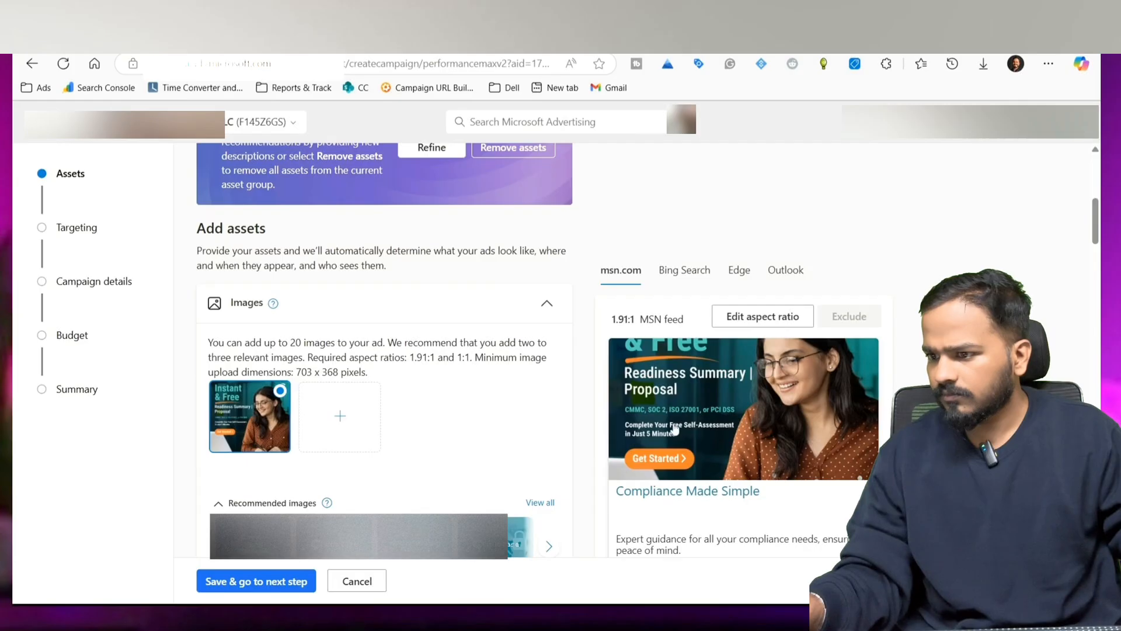
Step: Check the first image's 1.91:1 aspect ratio and add Self-Service-Google-Ad-1_600x314.jpg and Self-Service-Google-Ad-2_600x314.jpg to the asset group's images
click(742, 327)
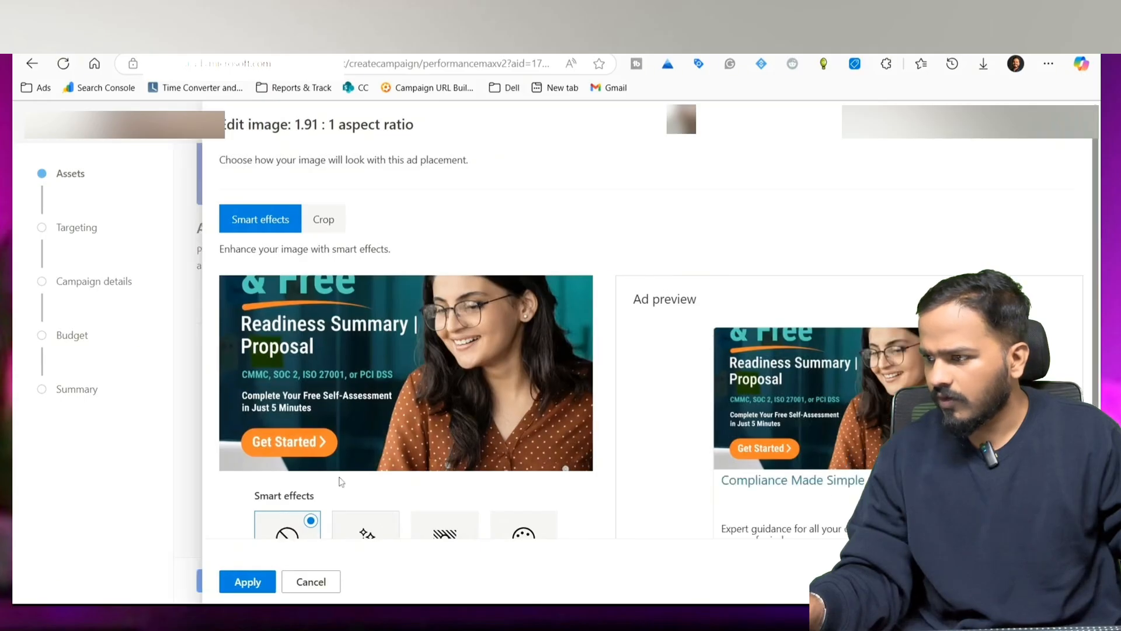
scroll(341, 479, down, 1)
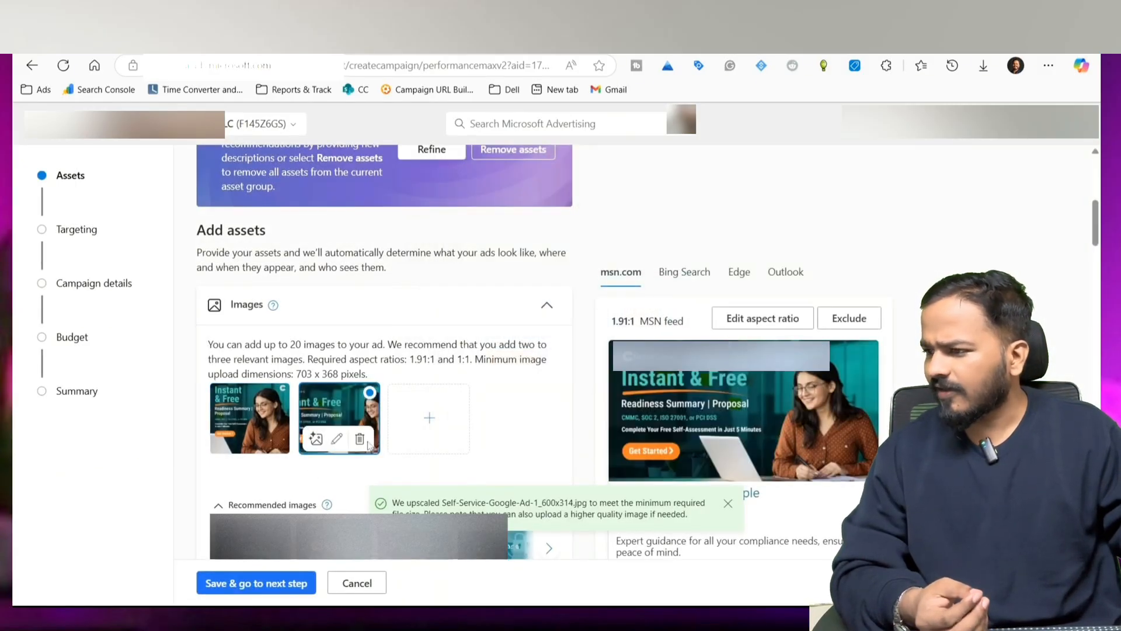
click(430, 420)
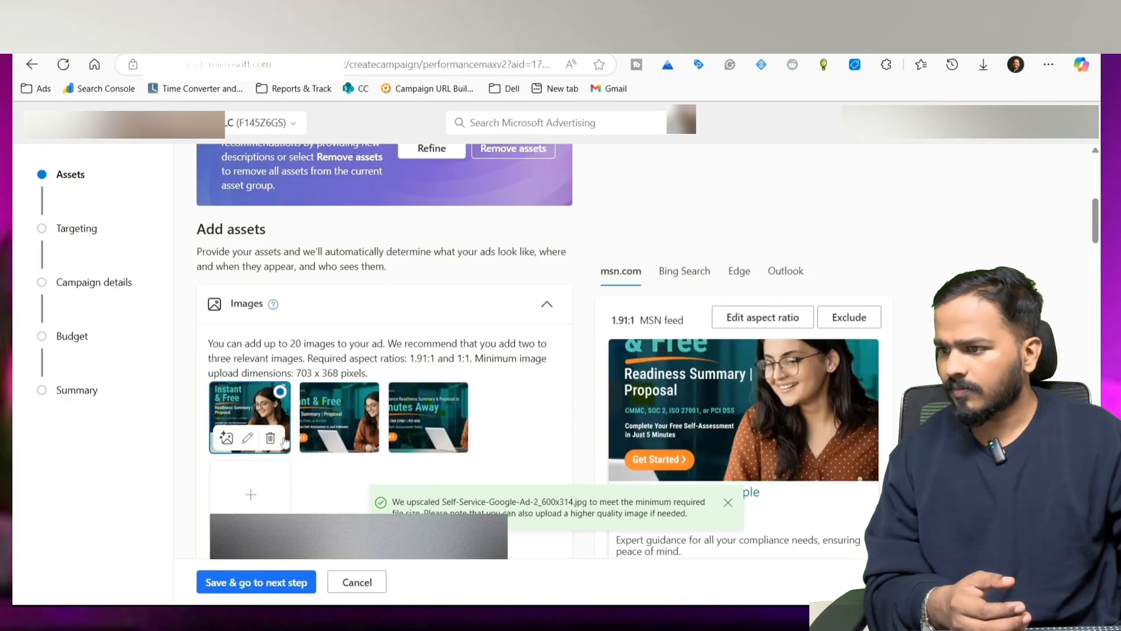
Step: Preview how the ad looks on Bing Search, Edge, Outlook and msn.com
click(691, 283)
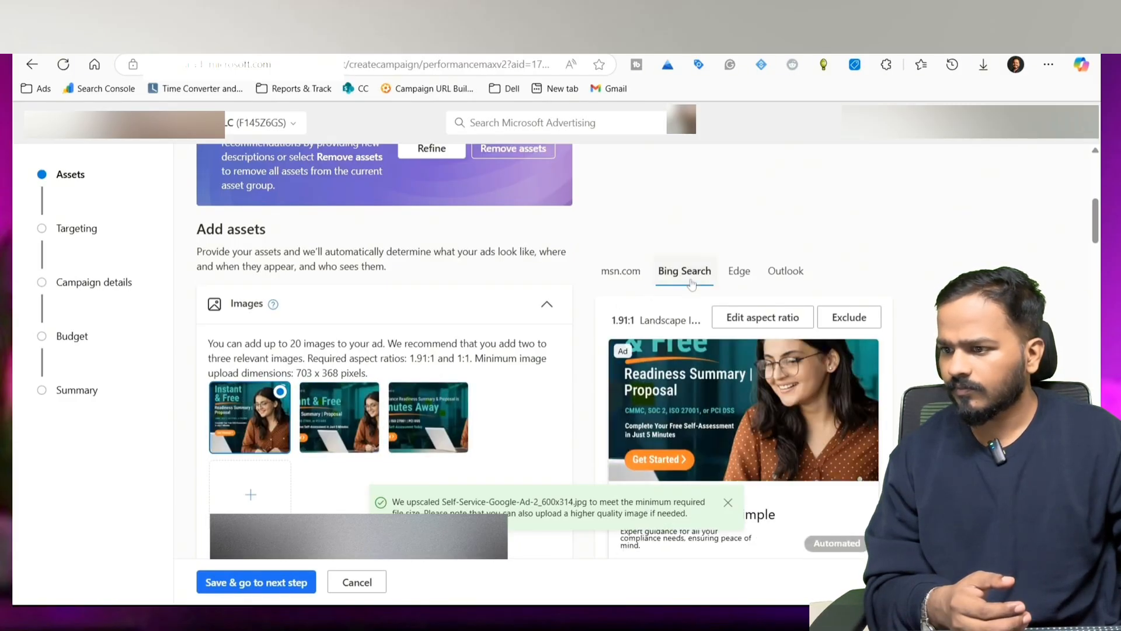
scroll(701, 286, down, 3)
scroll(730, 292, up, 5)
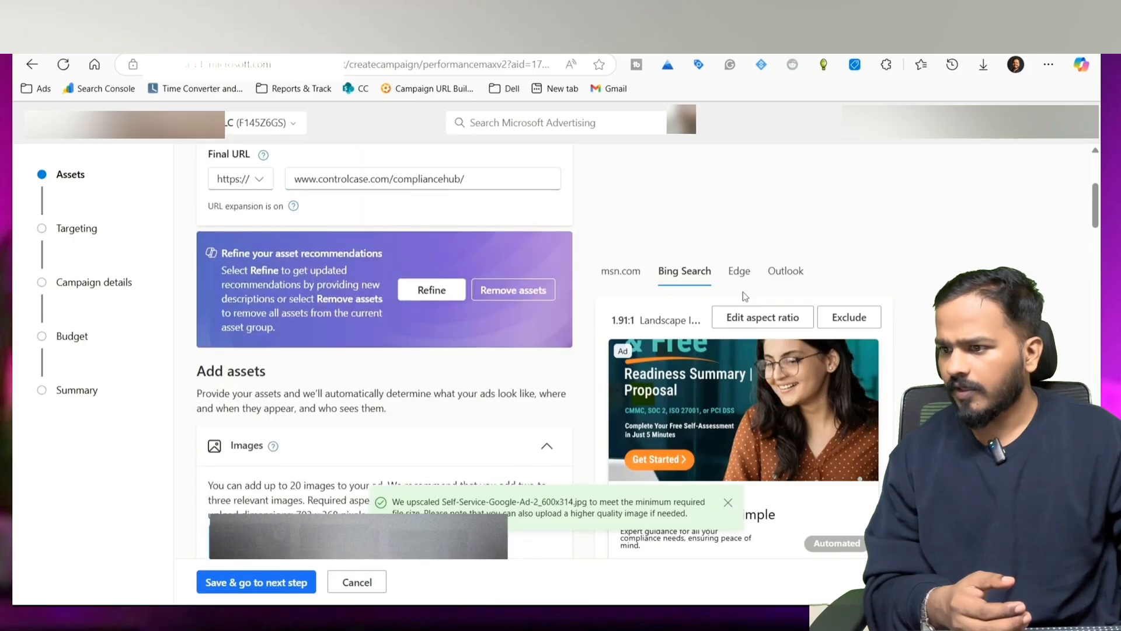
click(730, 271)
click(785, 271)
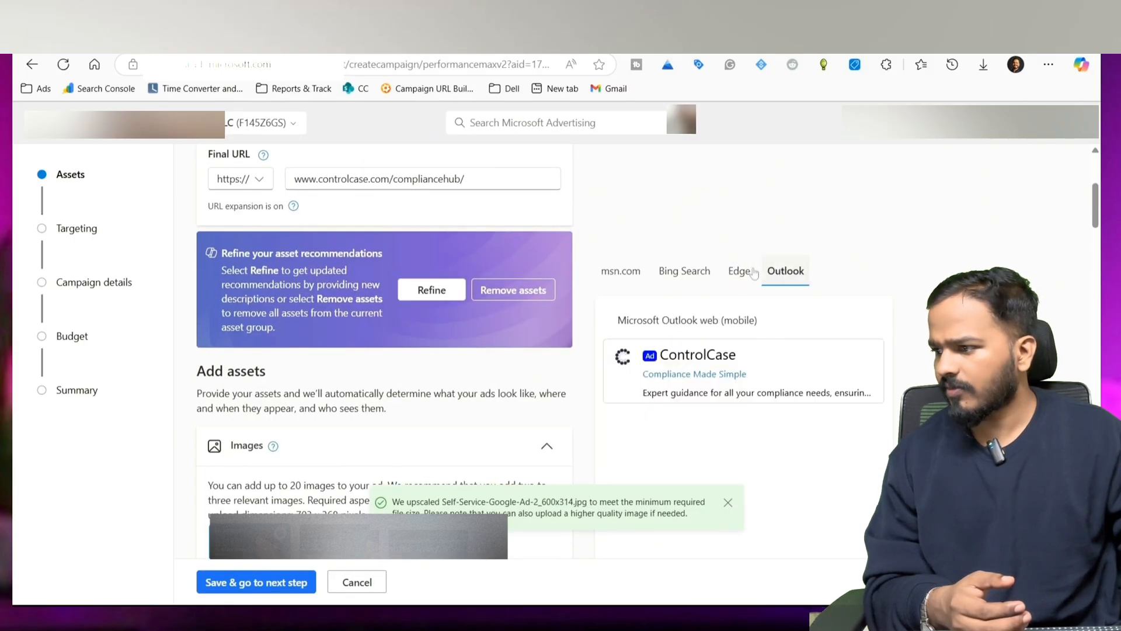
click(628, 271)
Step: Delete the first, square image from the asset group, keeping the two 600x314 images
scroll(350, 292, down, 3)
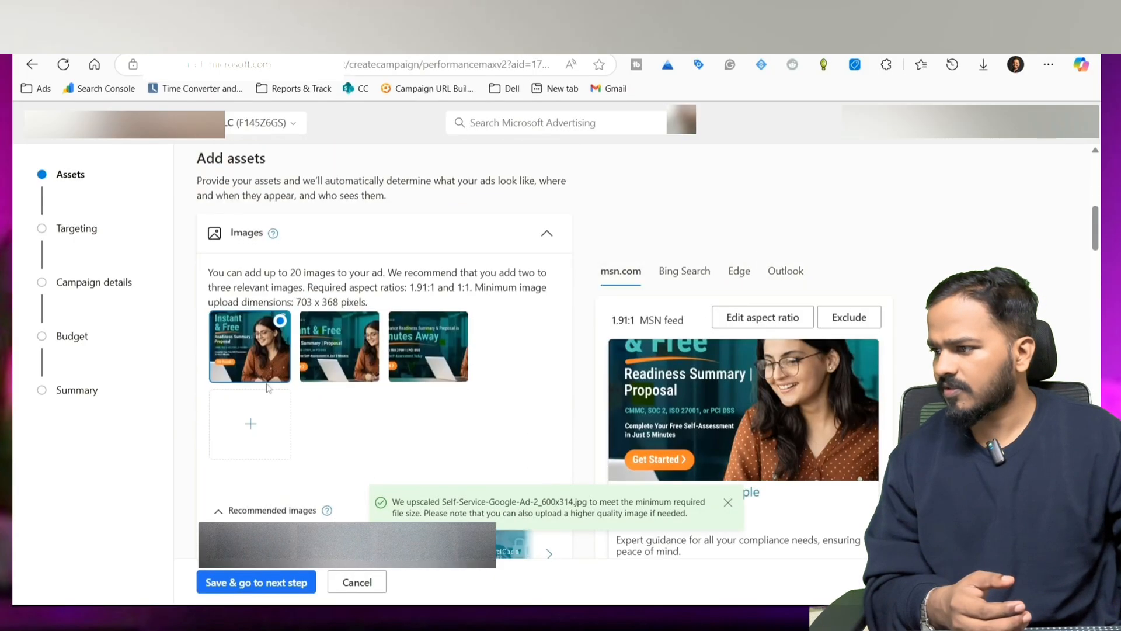
click(270, 367)
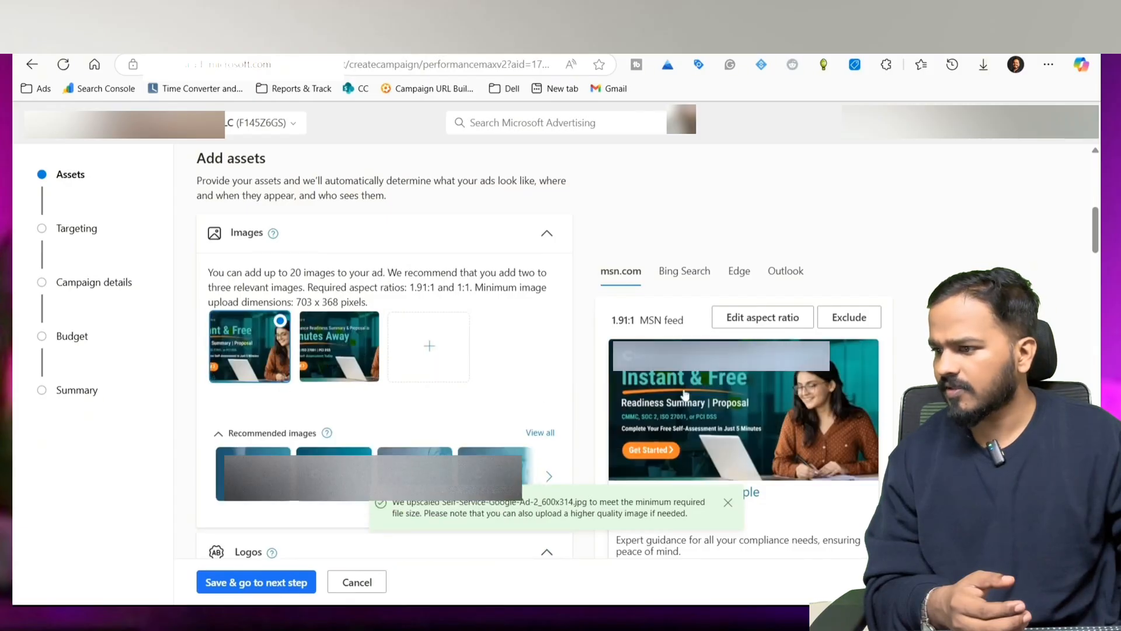
scroll(834, 400, down, 1)
scroll(834, 400, up, 1)
Step: Dismiss the upscaling notice, upload a square logo image of at least 128 x 128 pixels, and delete the automatically suggested logo
scroll(438, 394, down, 3)
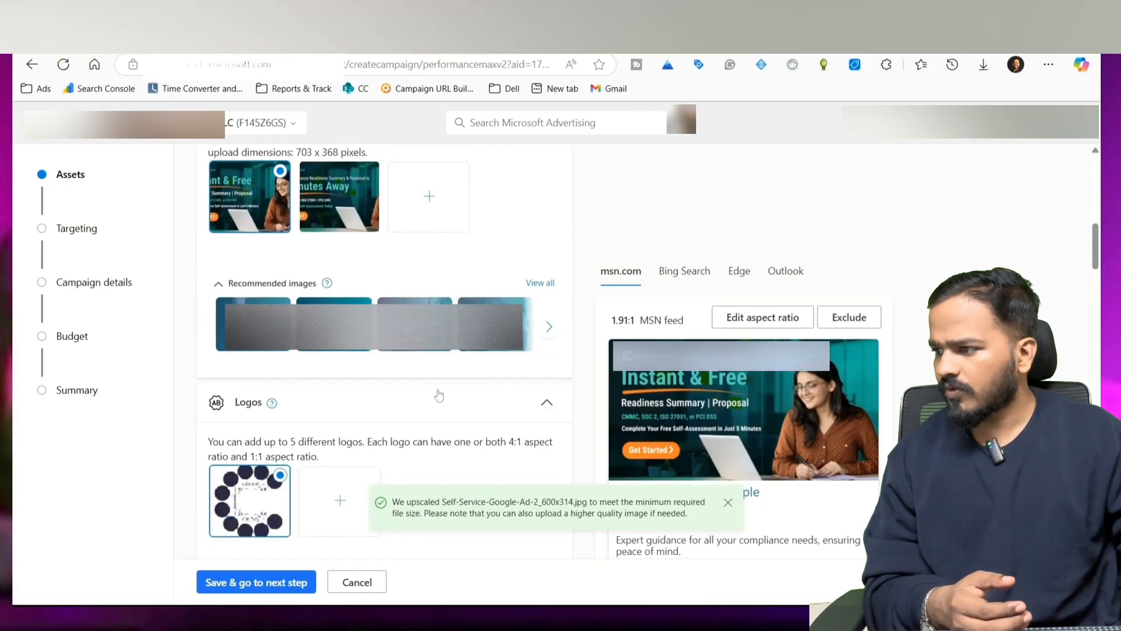
scroll(413, 402, down, 1)
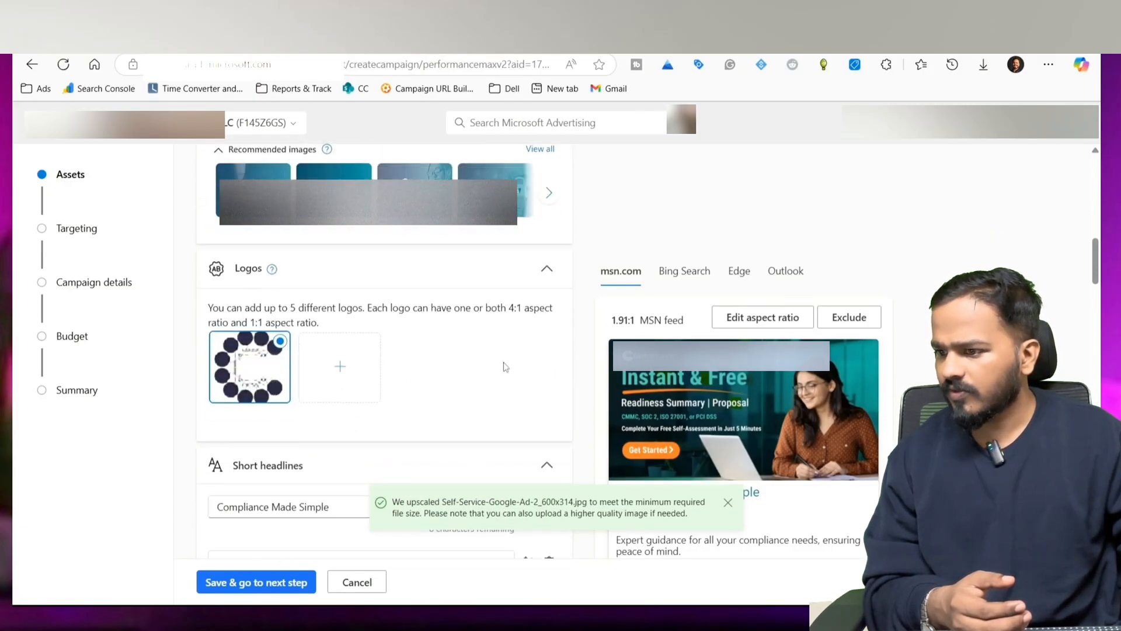
scroll(825, 420, down, 1)
click(727, 503)
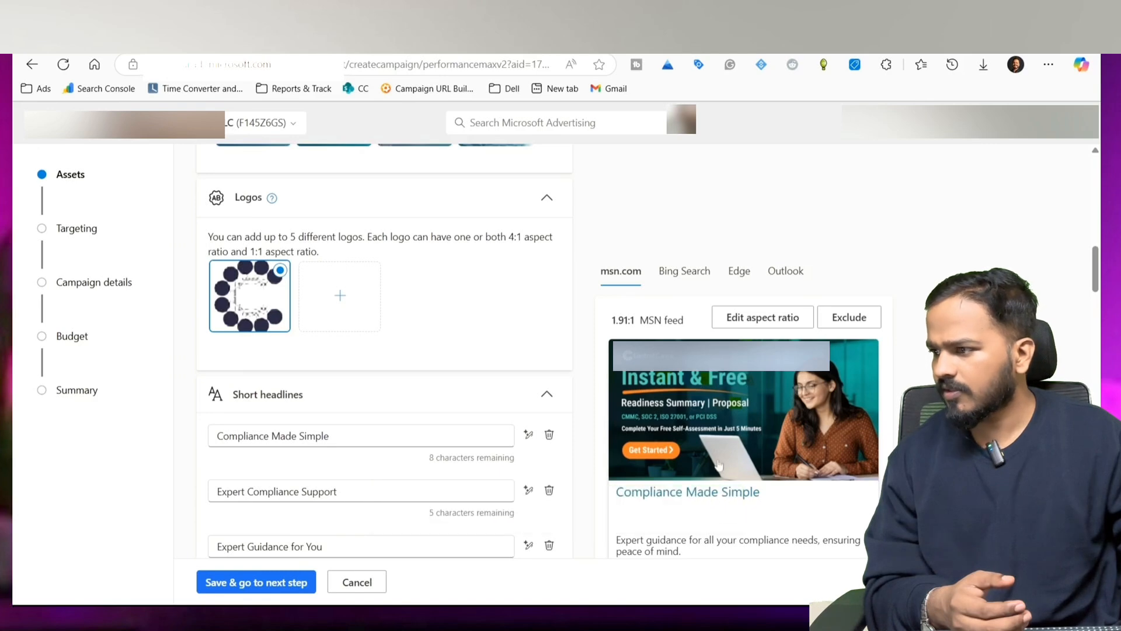
scroll(719, 465, down, 1)
scroll(426, 388, up, 1)
click(340, 296)
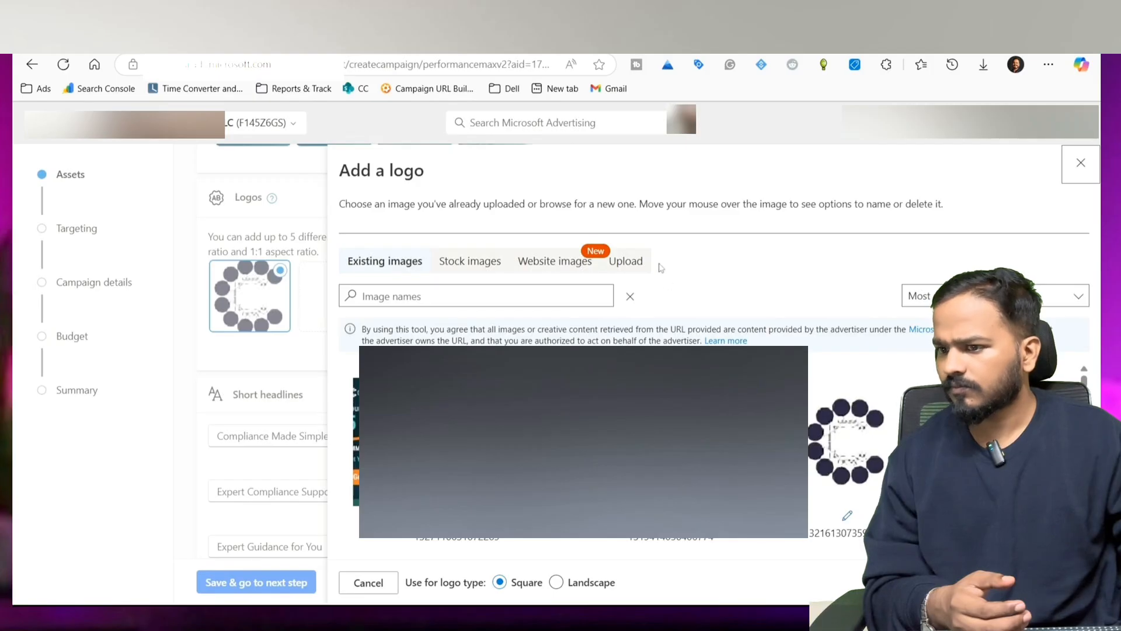
click(625, 261)
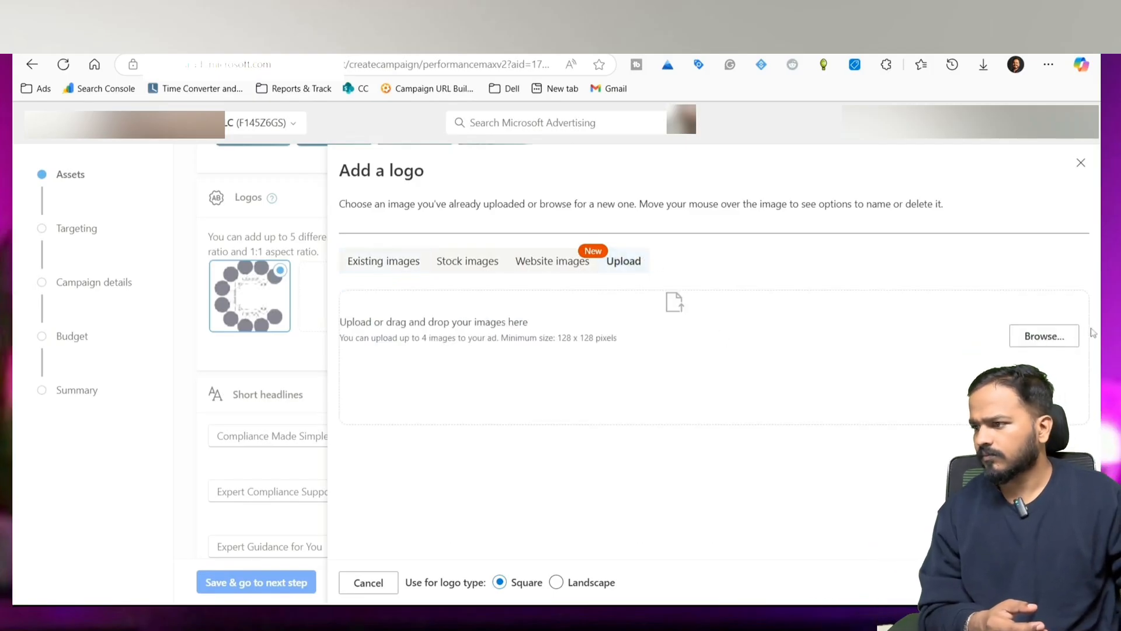
click(1037, 336)
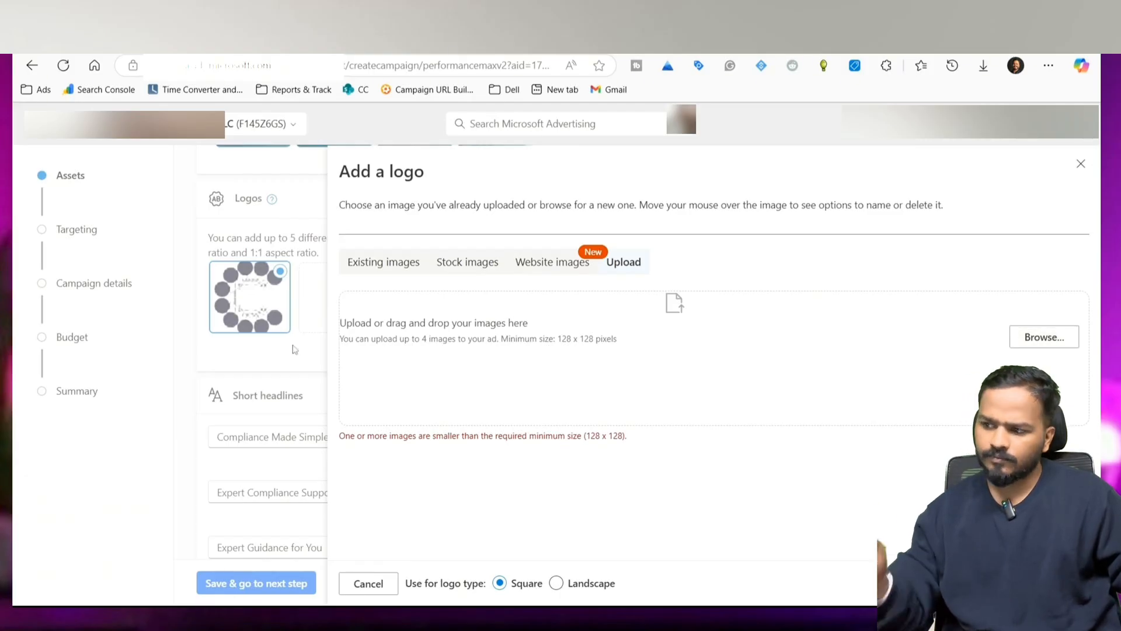
click(1045, 337)
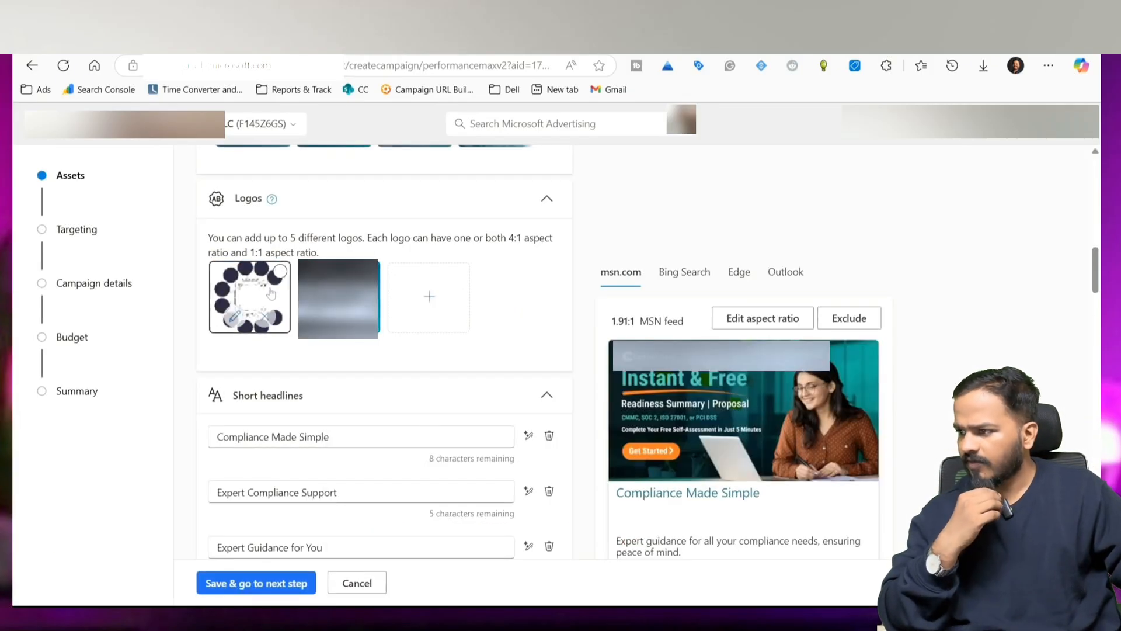
click(266, 318)
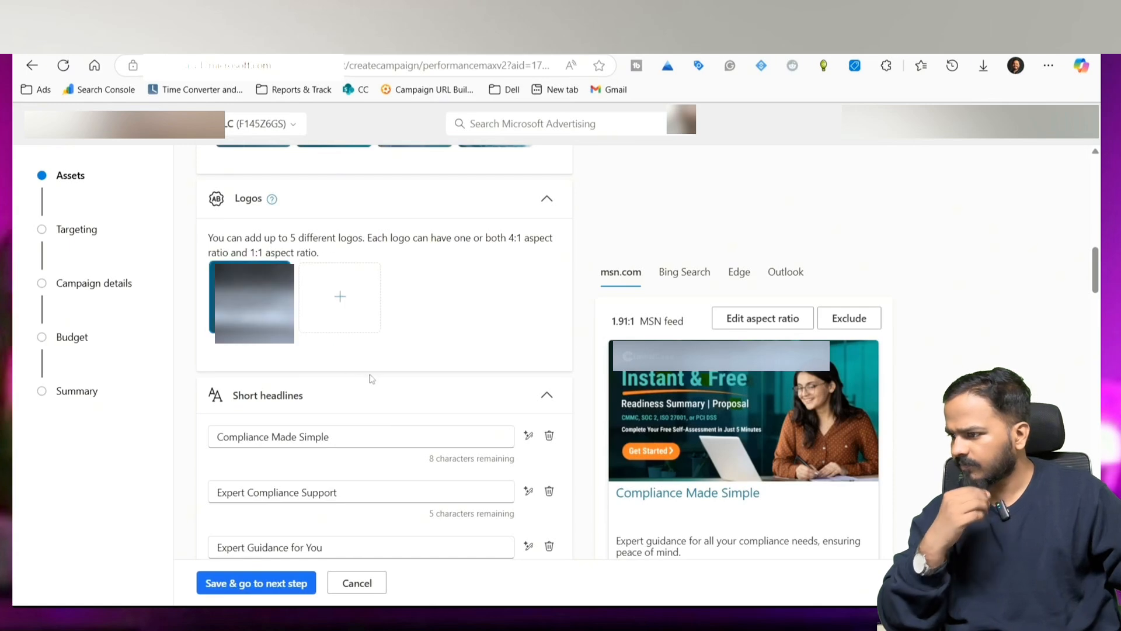
Step: Delete the suggested short headlines from "Compliance Made Simple" through "Stay Compliant Easily", leaving only "Effortless Compliance Now"
scroll(370, 379, down, 3)
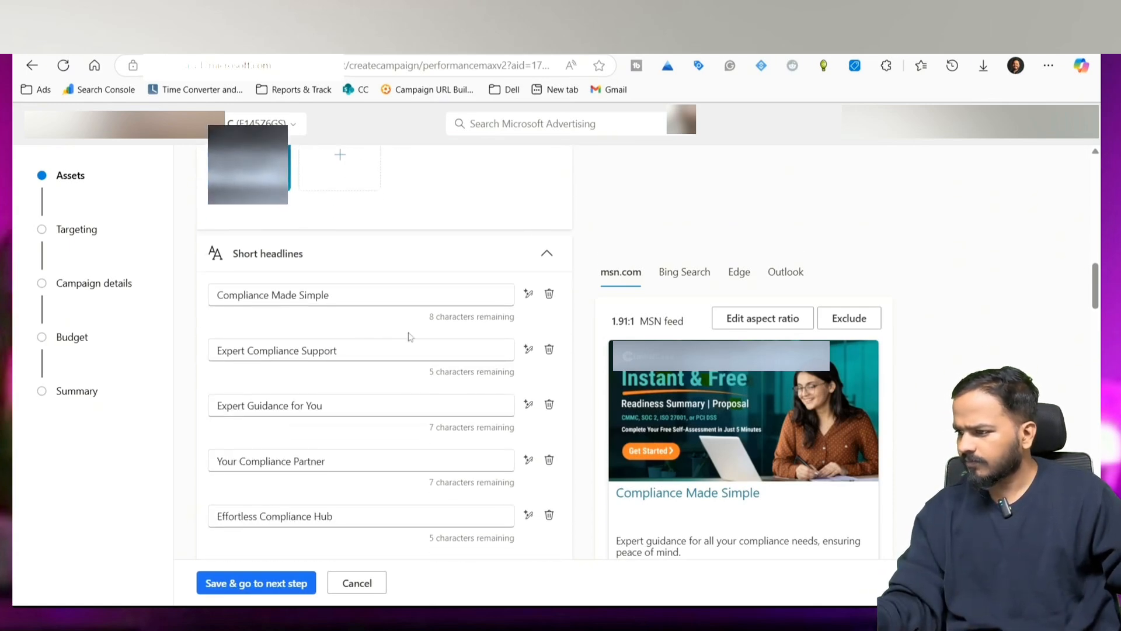
scroll(410, 337, down, 2)
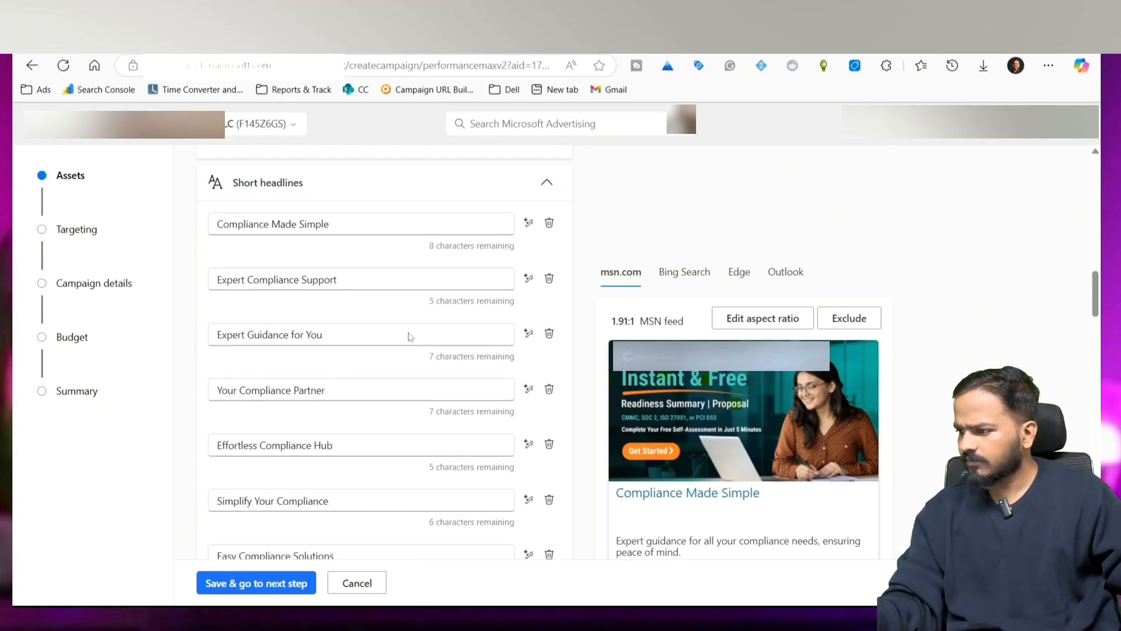
scroll(411, 337, down, 5)
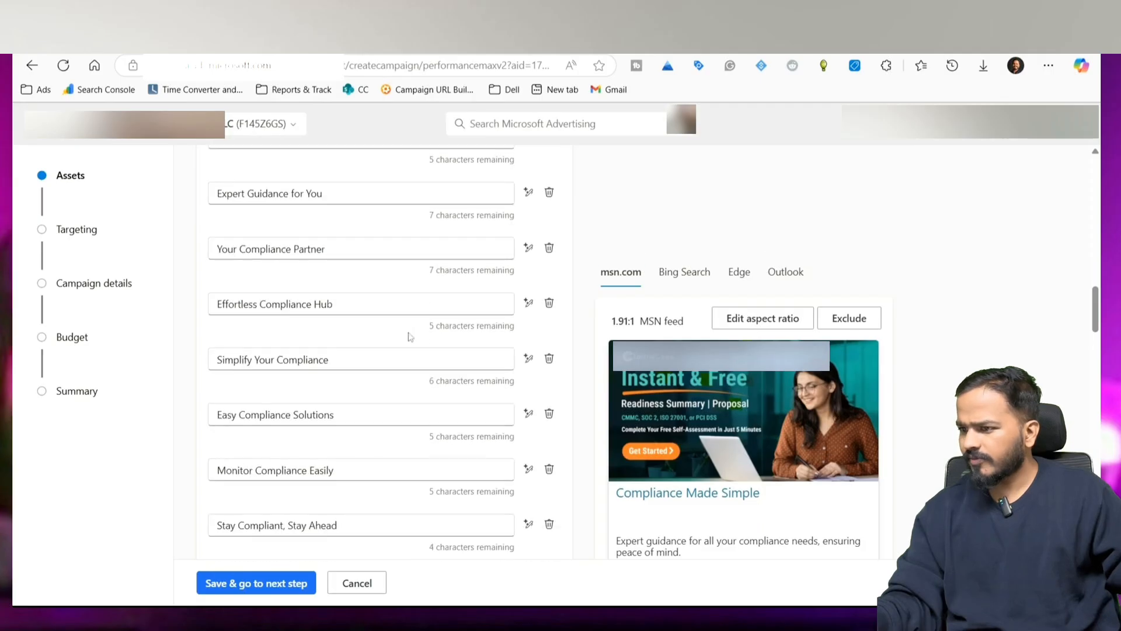
scroll(411, 337, up, 6)
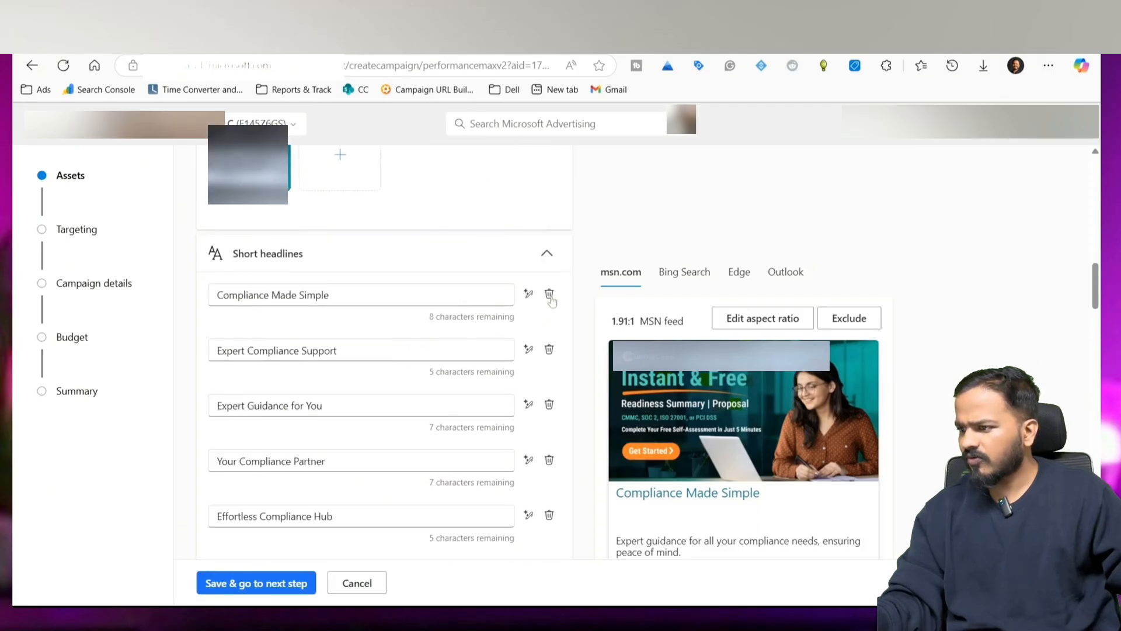
click(550, 295)
click(549, 295)
click(550, 295)
click(550, 295)
click(550, 295)
click(550, 295)
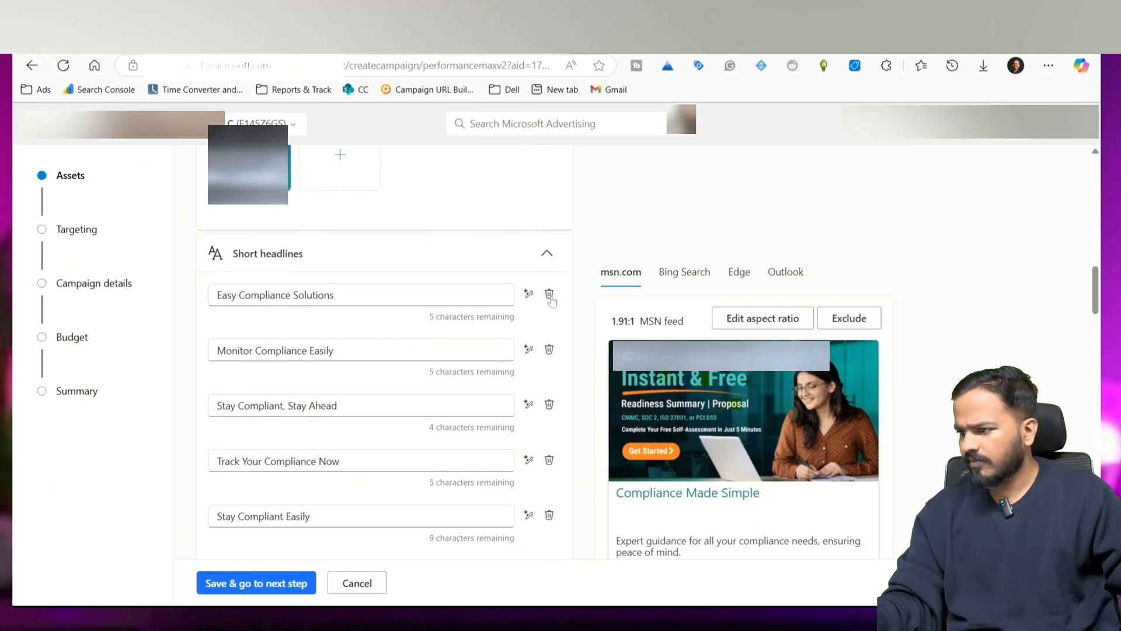
click(550, 295)
click(549, 295)
click(550, 295)
click(549, 295)
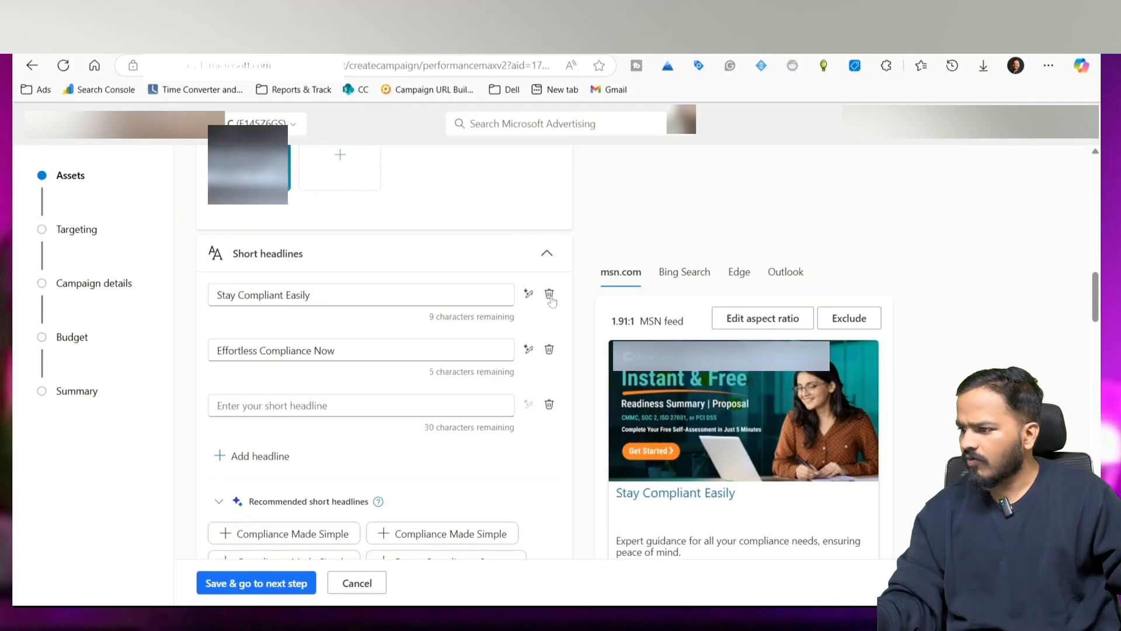
click(549, 295)
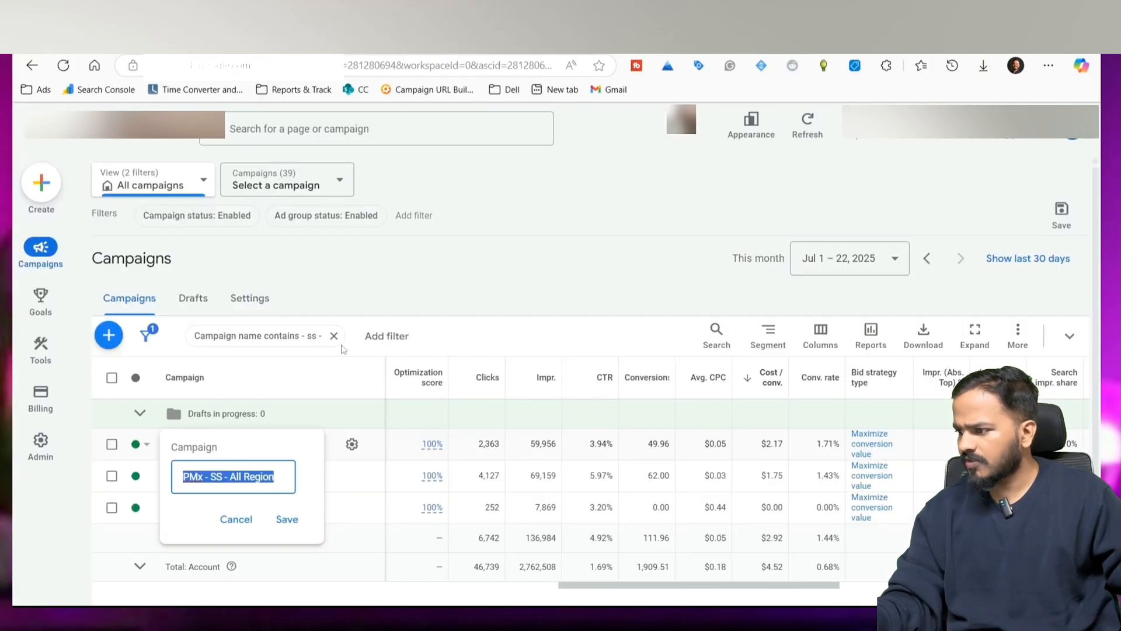
Step: In Google Ads, cancel the campaign name edit and open Asset Group 1 of the PMx - SS - All Region campaign for asset editing
click(236, 519)
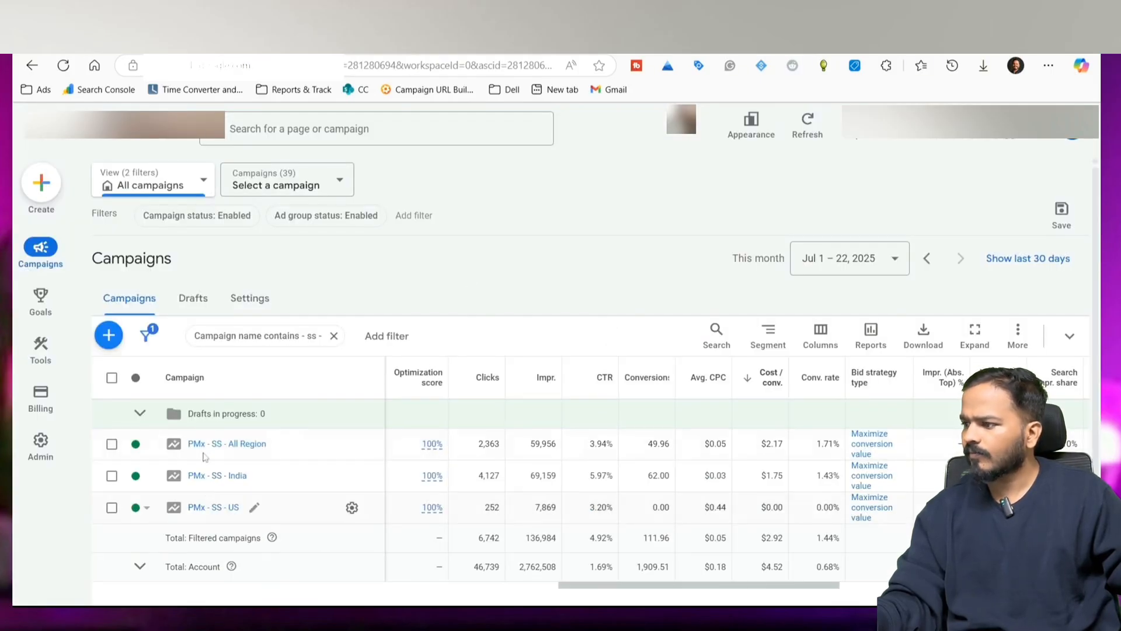
click(222, 445)
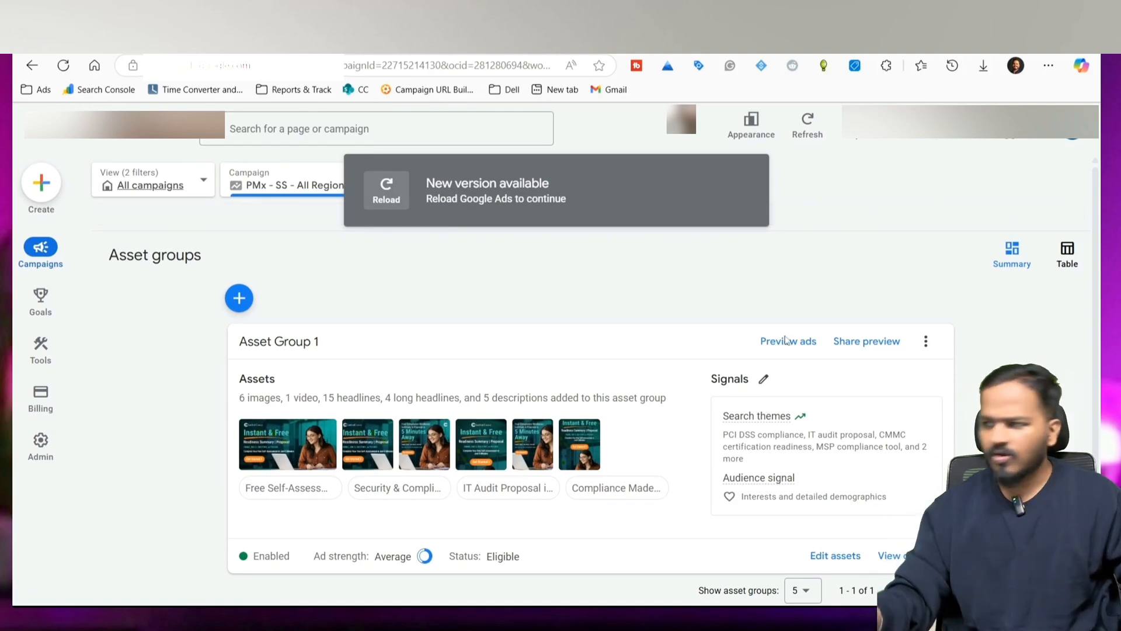
click(833, 564)
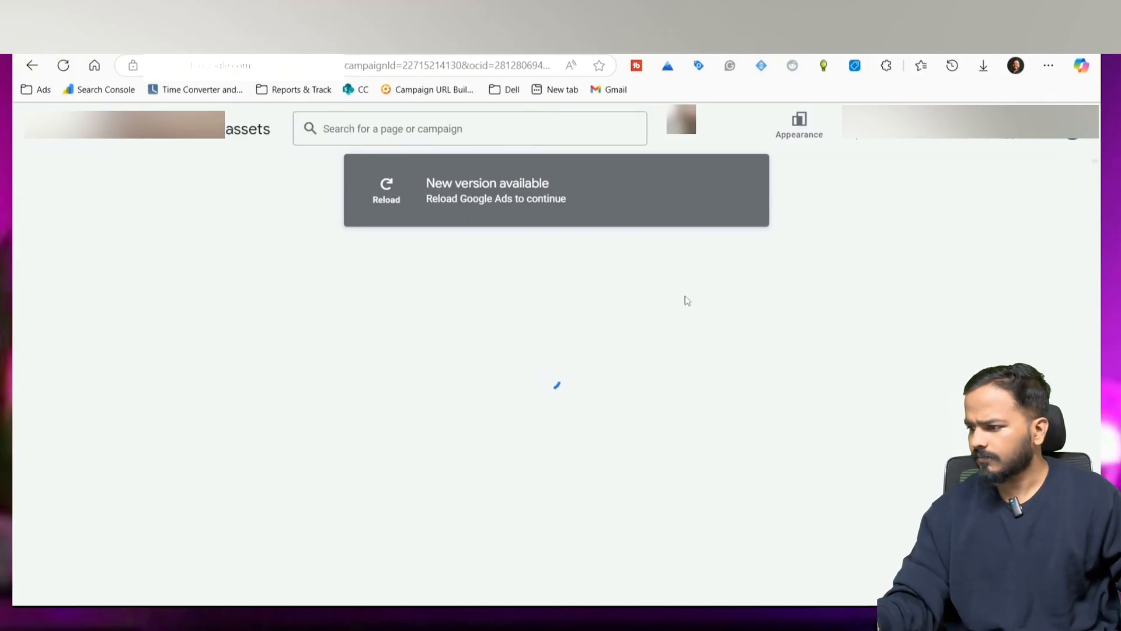
scroll(444, 427, down, 4)
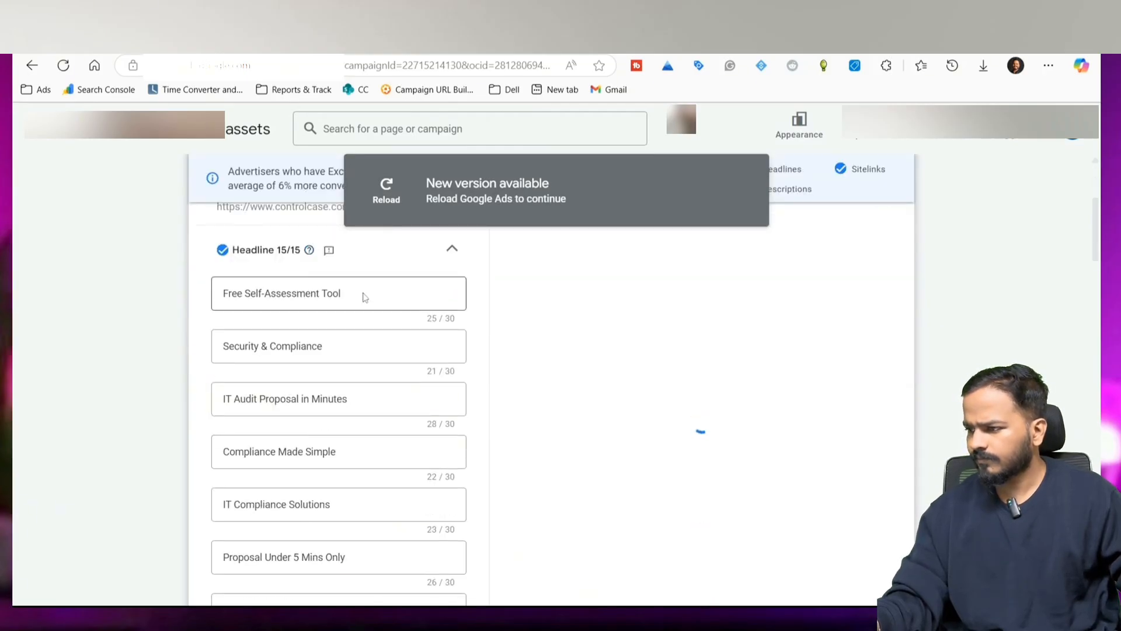
Step: Copy the headline "Free Self-Assessment Tool" from Google Ads and use it to replace the first short headline in Microsoft Advertising
click(380, 294)
key(ctrl+a)
key(ctrl+c)
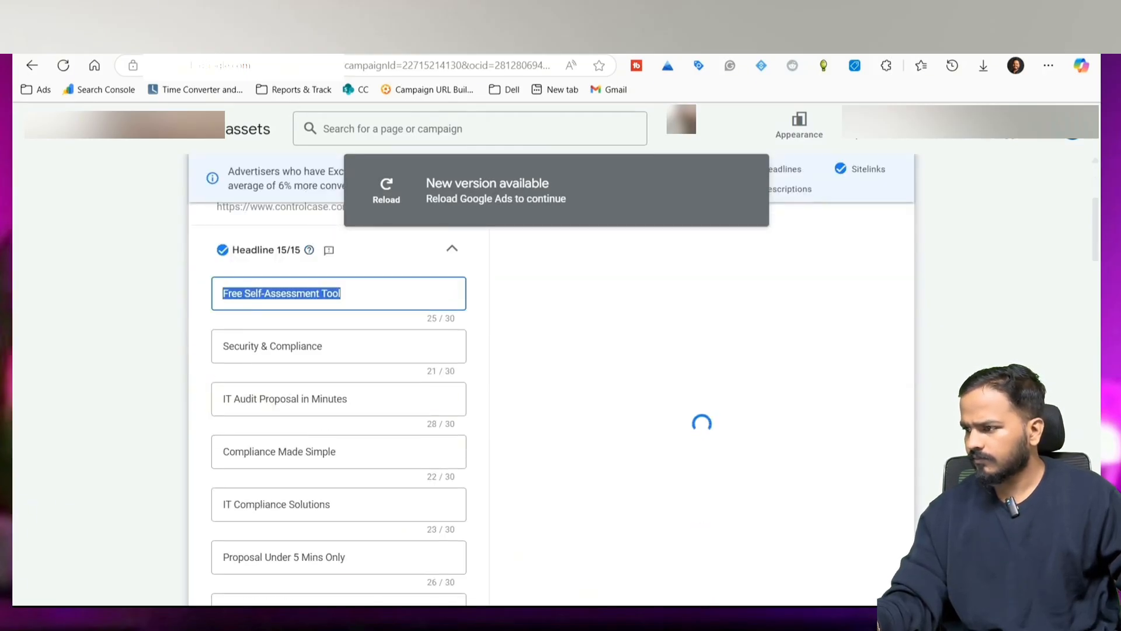
key(ctrl+Tab)
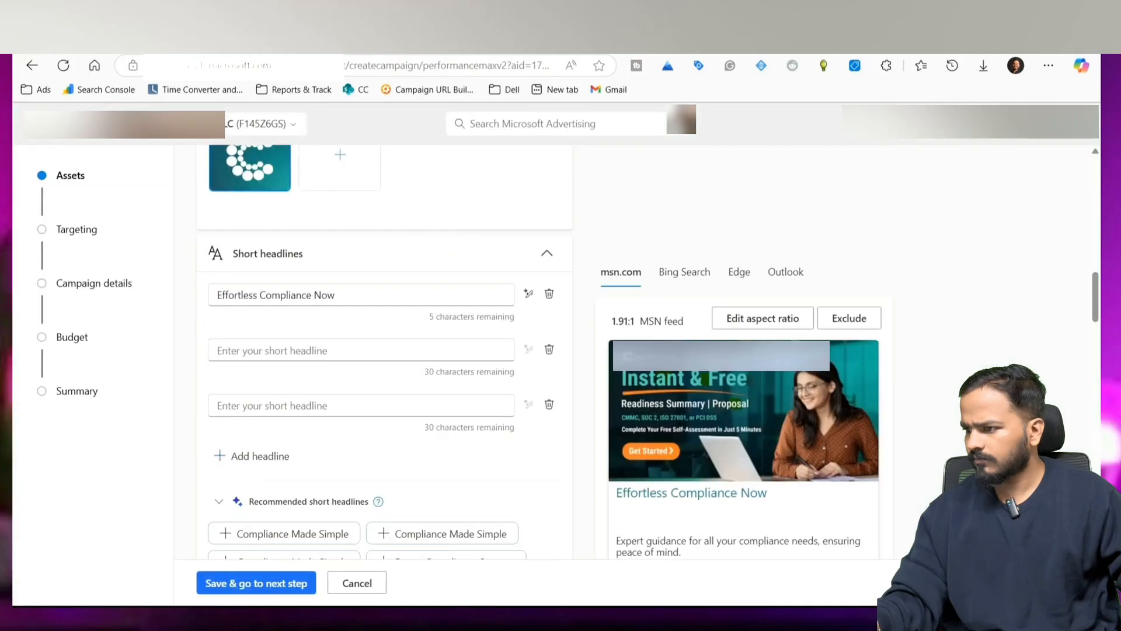
click(353, 301)
key(ctrl+a)
key(ctrl+v)
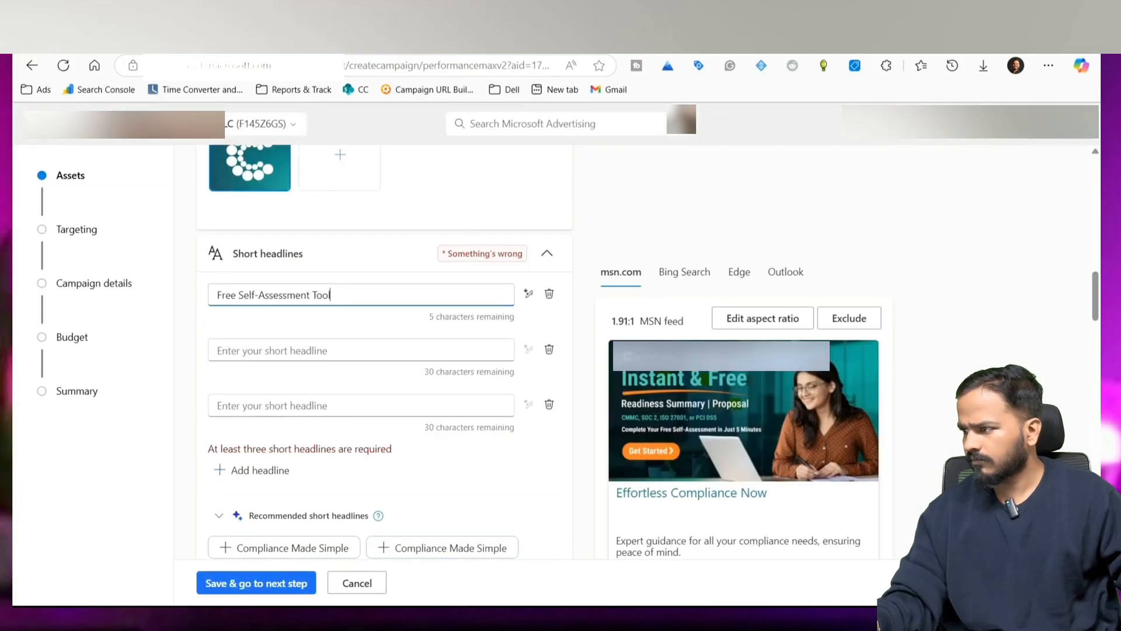
click(354, 350)
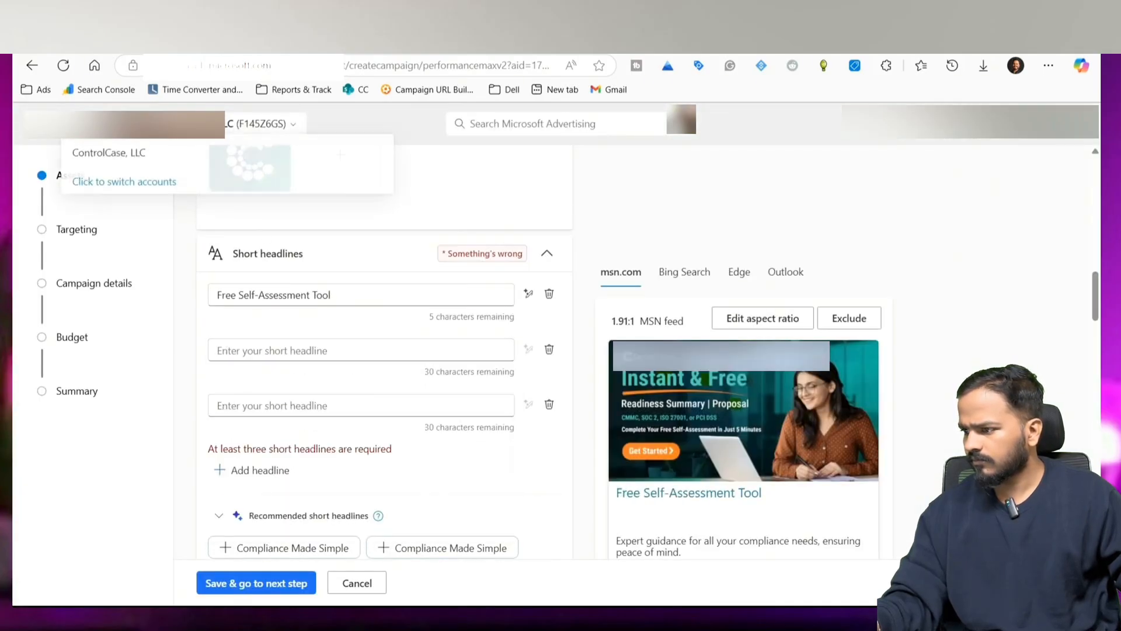
Step: Copy the headline "Security & Compliance" from Google Ads into the second short headline in Microsoft Advertising
key(ctrl+shift+Tab)
click(263, 351)
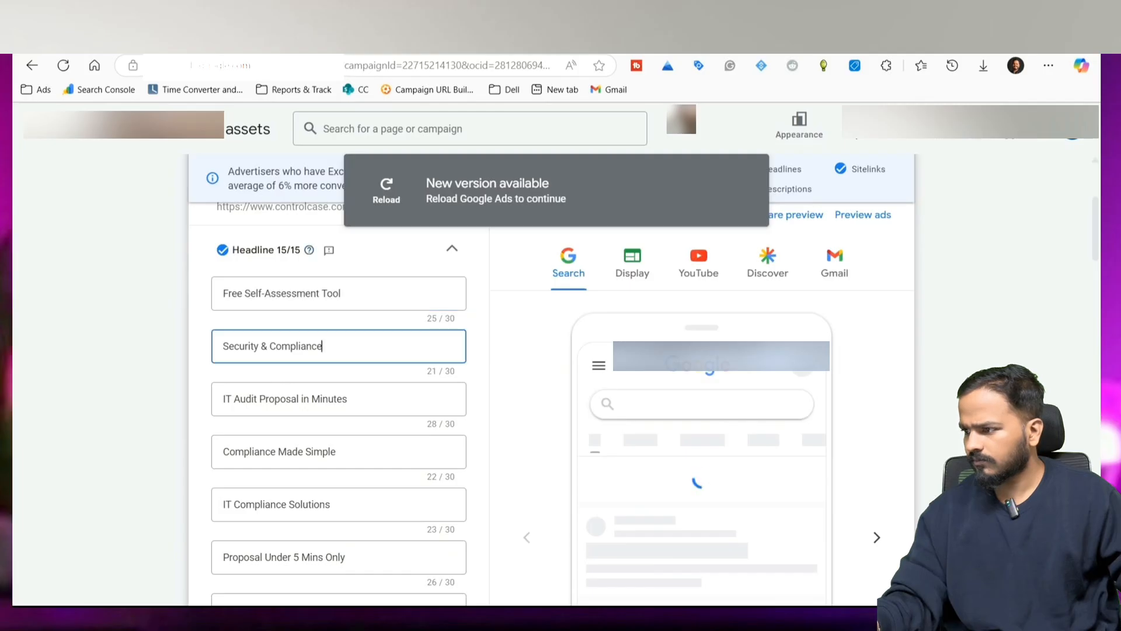
key(ctrl+a)
key(ctrl+c)
key(ctrl+Tab)
click(351, 350)
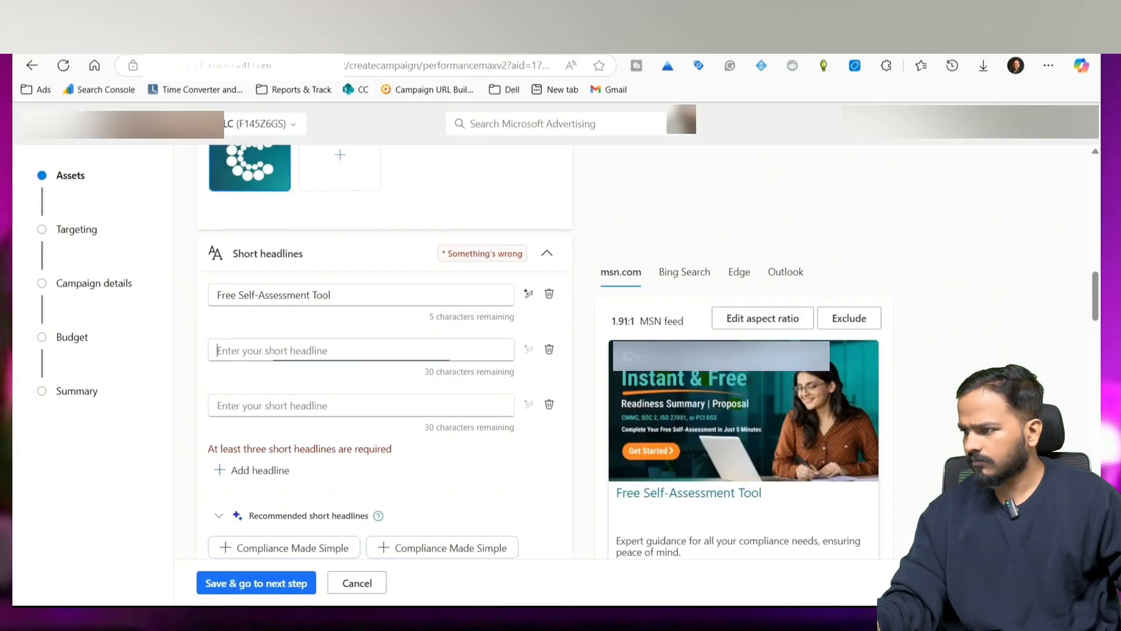
key(ctrl+v)
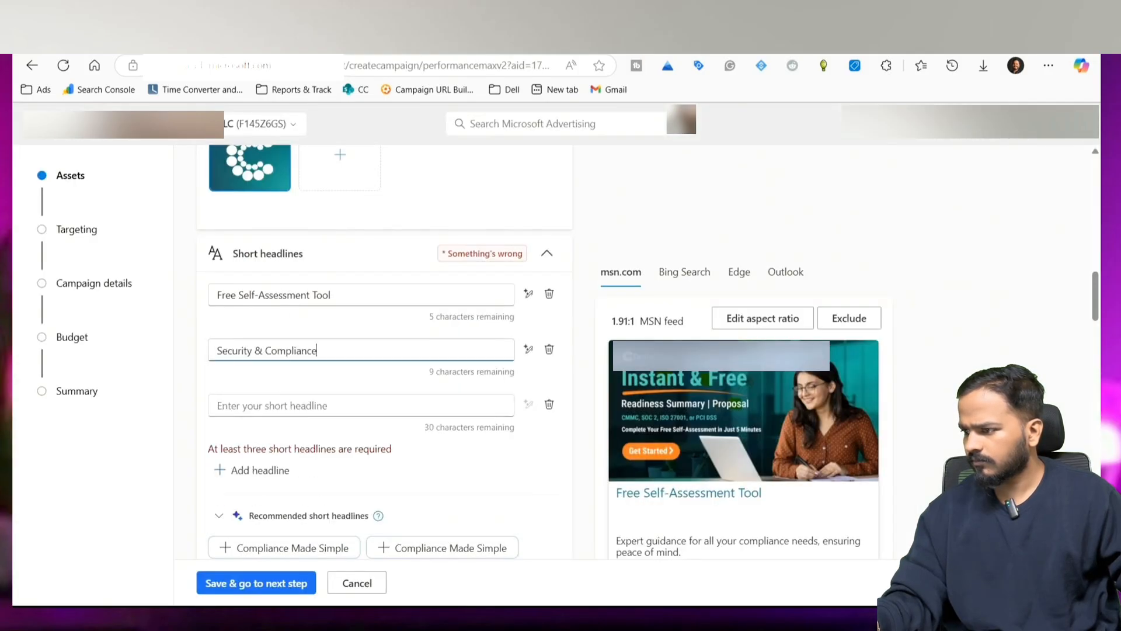
Step: Copy the headline "IT Audit Proposal in Minutes" from Google Ads into the third short headline in Microsoft Advertising
key(ctrl+shift+Tab)
key(Tab)
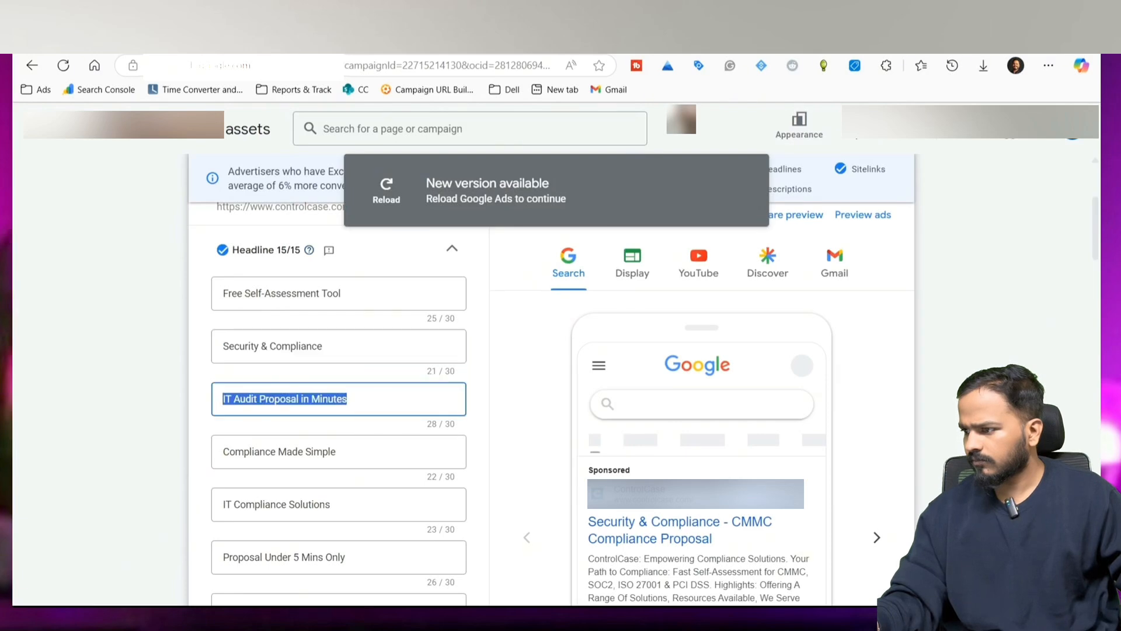
key(ctrl+Tab)
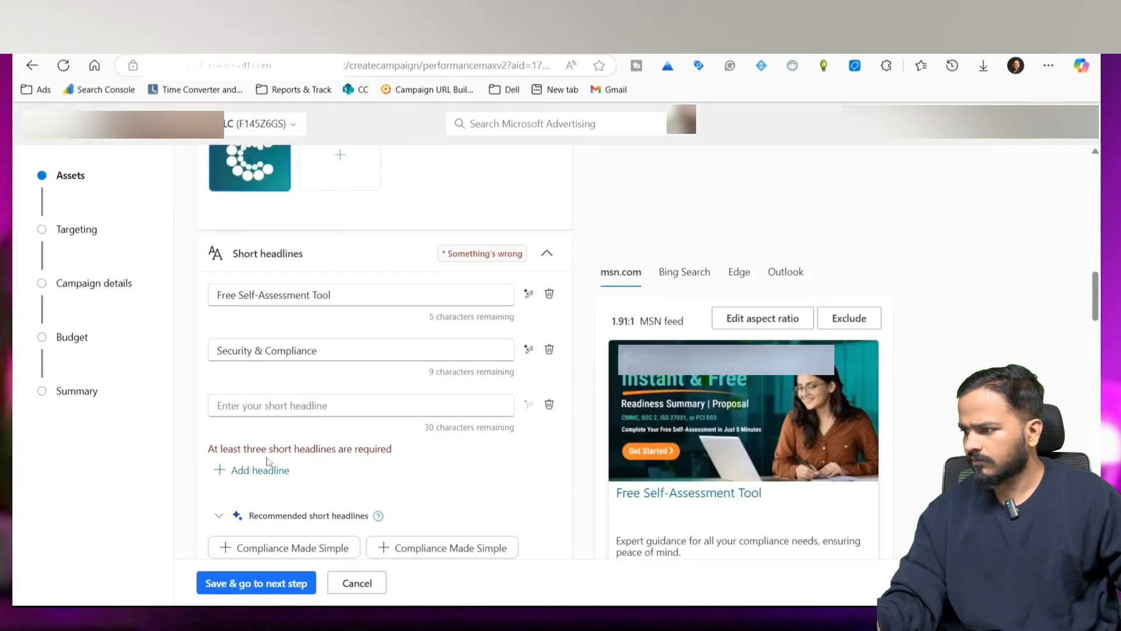
click(292, 405)
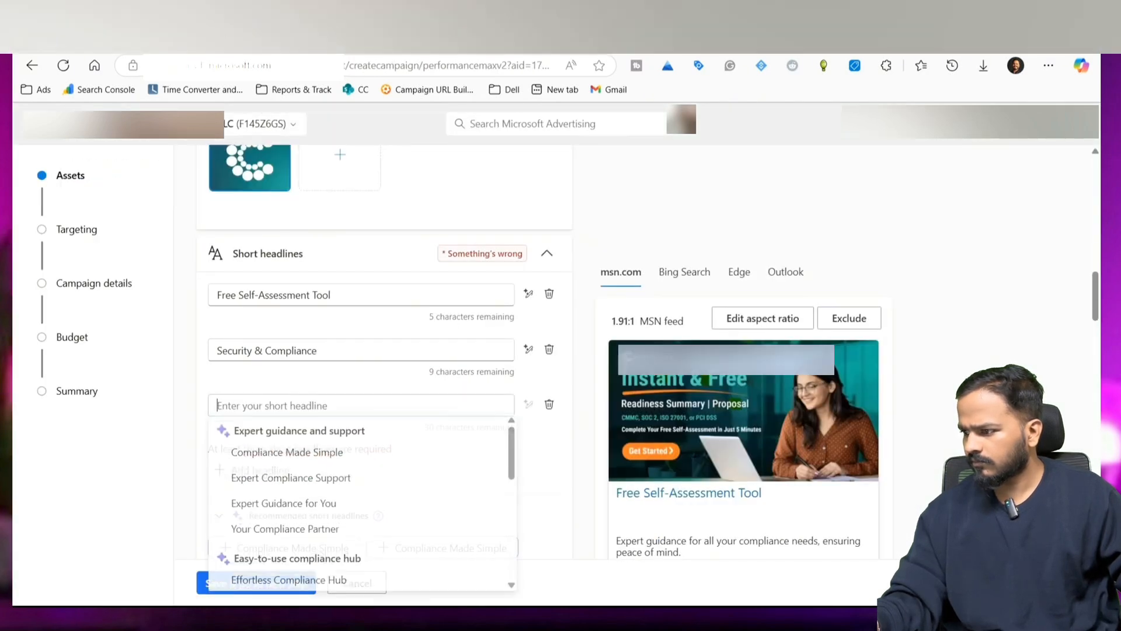
key(ctrl+v)
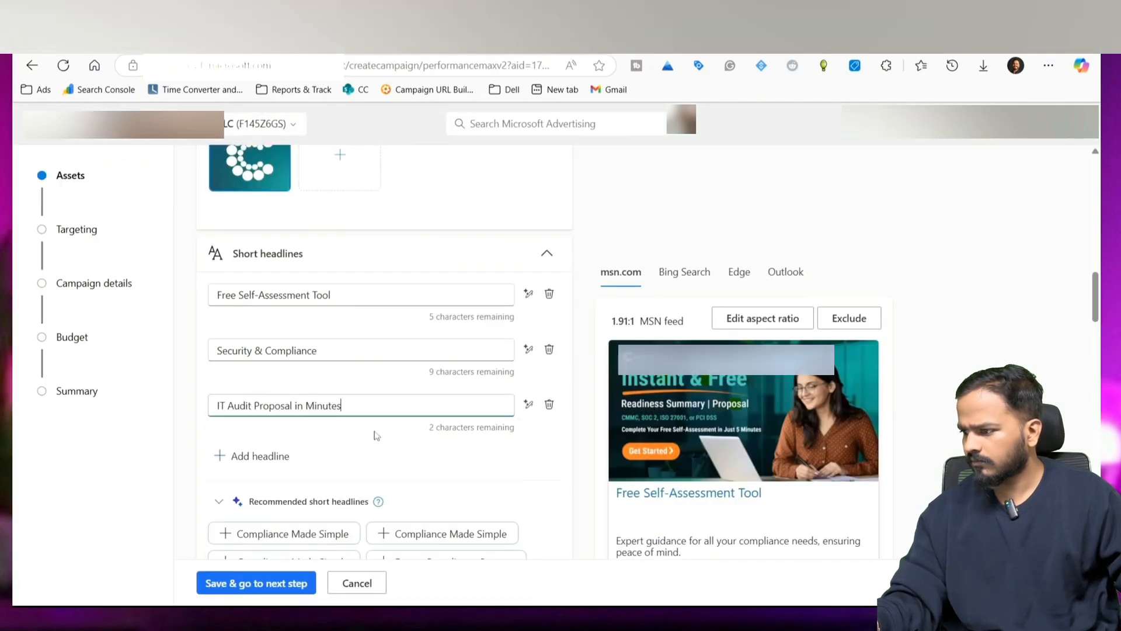
Step: Add a fourth short headline in Microsoft Advertising and fill it with "Compliance Made Simple" copied from Google Ads
click(257, 456)
scroll(256, 461, down, 1)
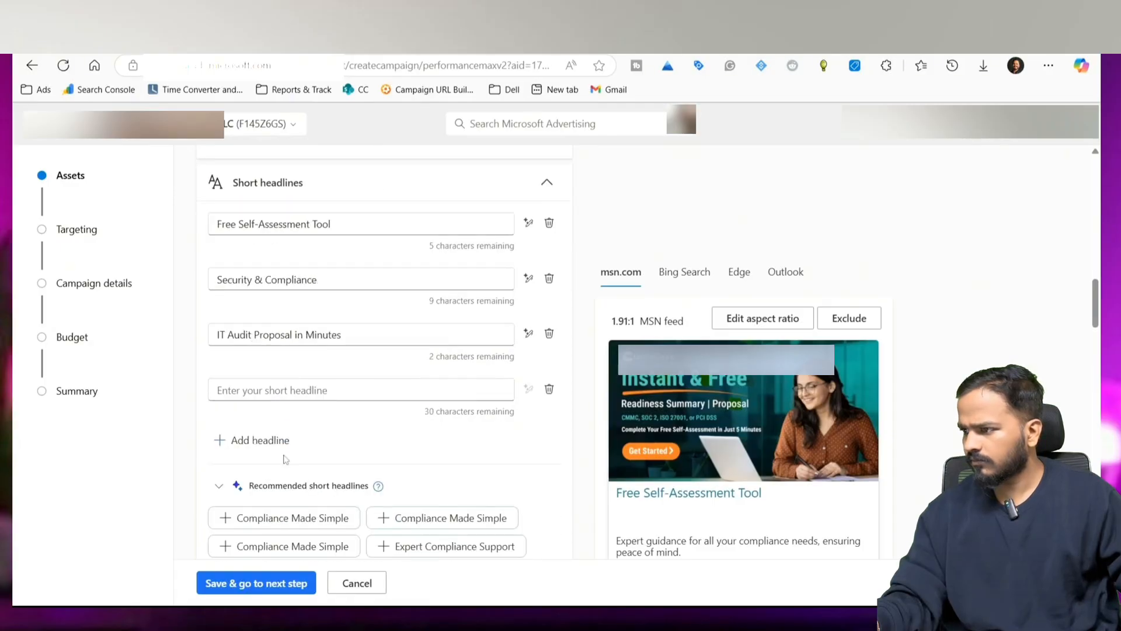
key(ctrl+Tab)
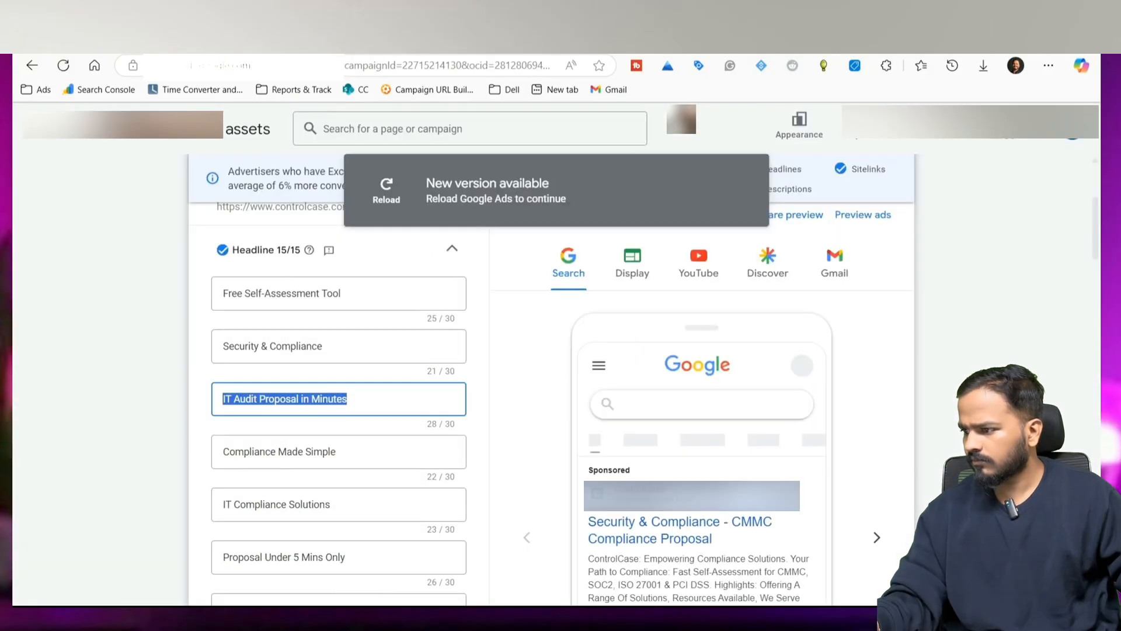
click(297, 452)
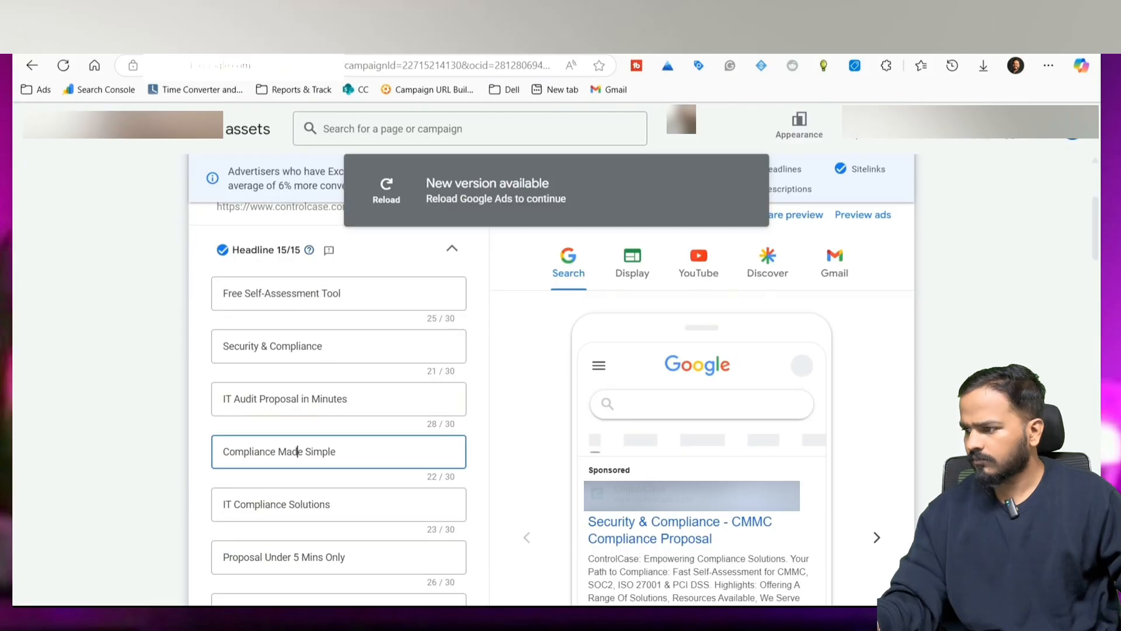
key(ctrl+a)
key(ctrl+c)
key(ctrl+shift+Tab)
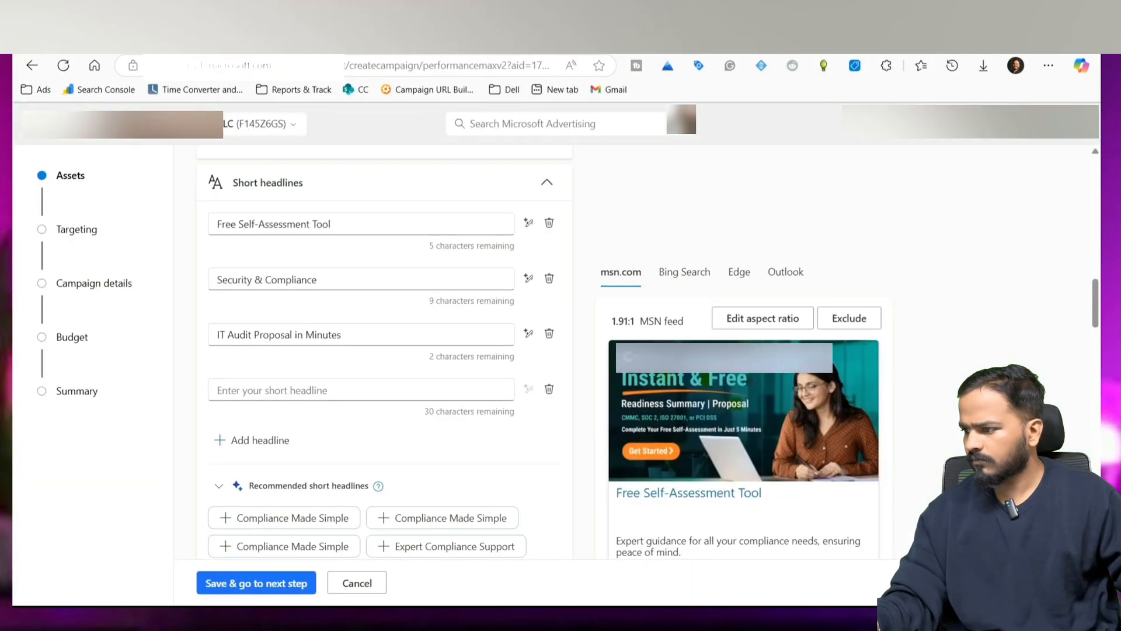
click(257, 390)
key(ctrl+v)
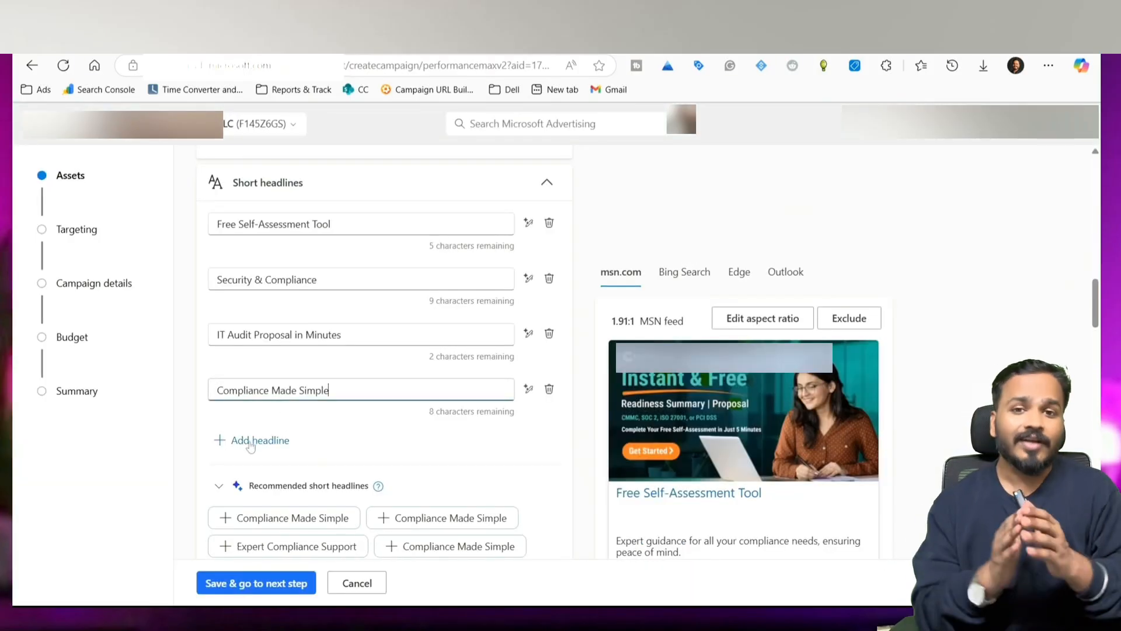
Step: Copy "IT Compliance Solutions" from Google Ads and enter it as the fifth short headline in Microsoft Advertising
key(ctrl+Tab)
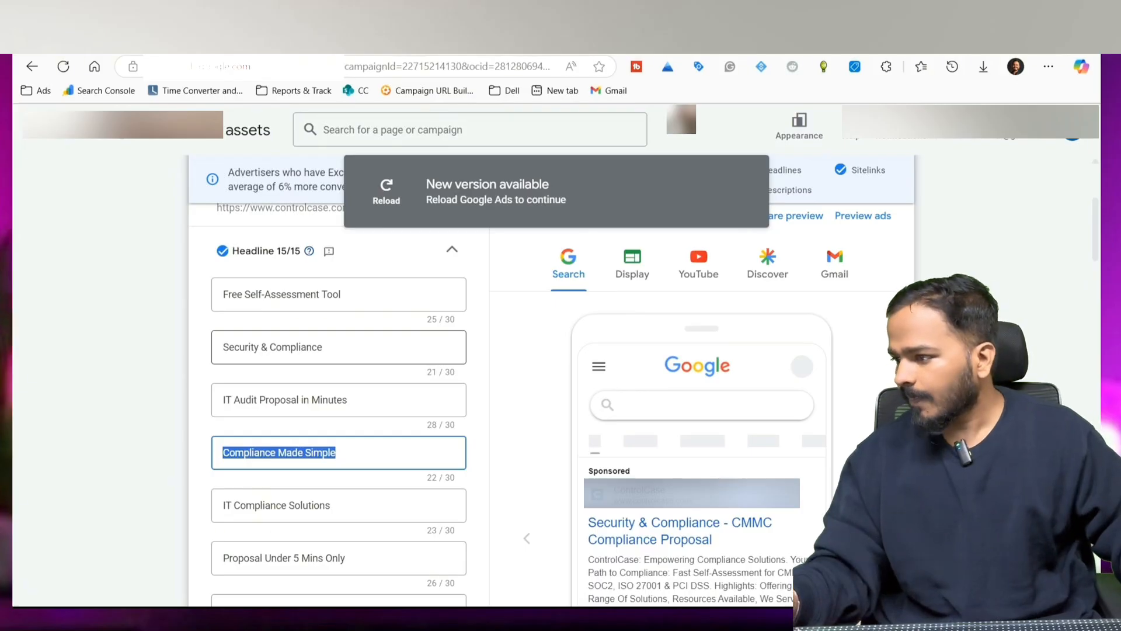
scroll(240, 493, down, 3)
click(255, 365)
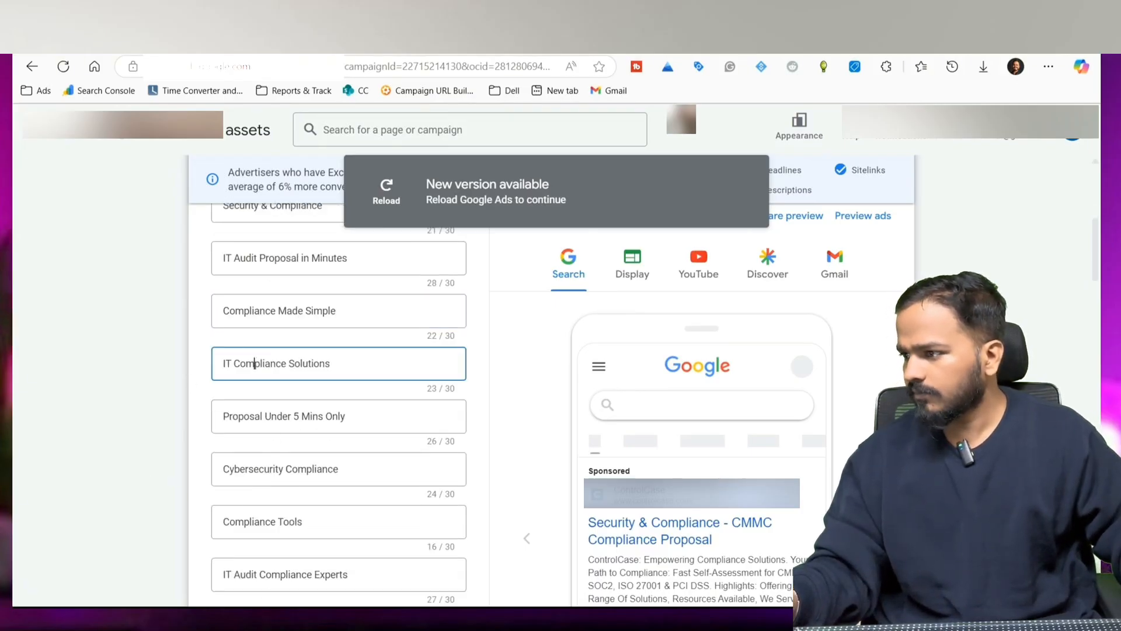
key(ctrl+a)
key(ctrl+c)
key(ctrl+Tab)
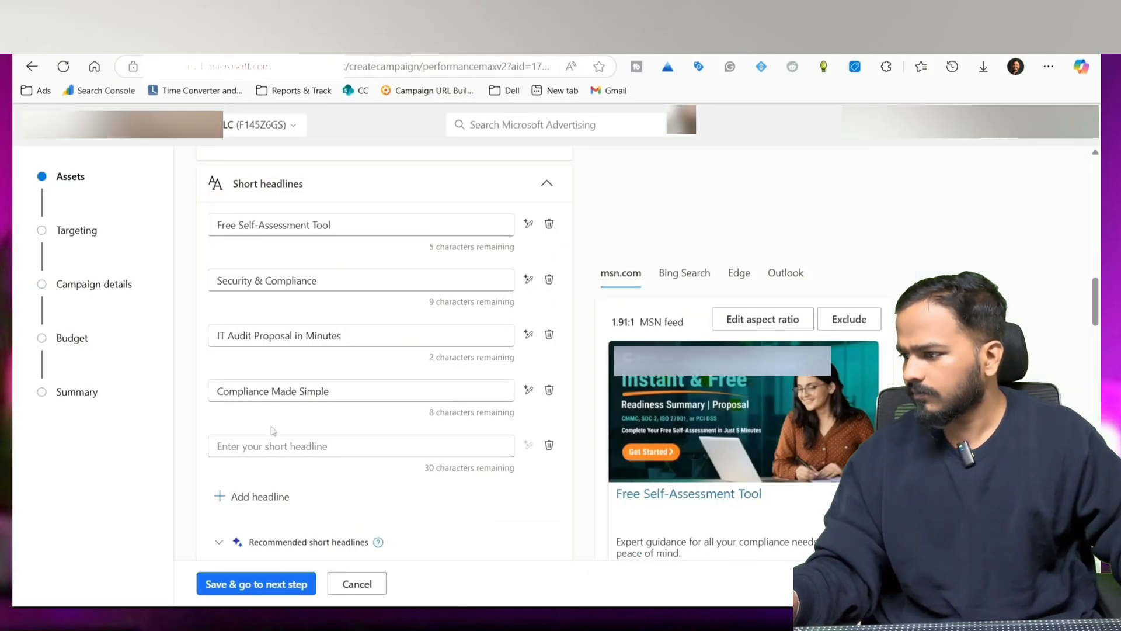
click(273, 445)
key(ctrl+v)
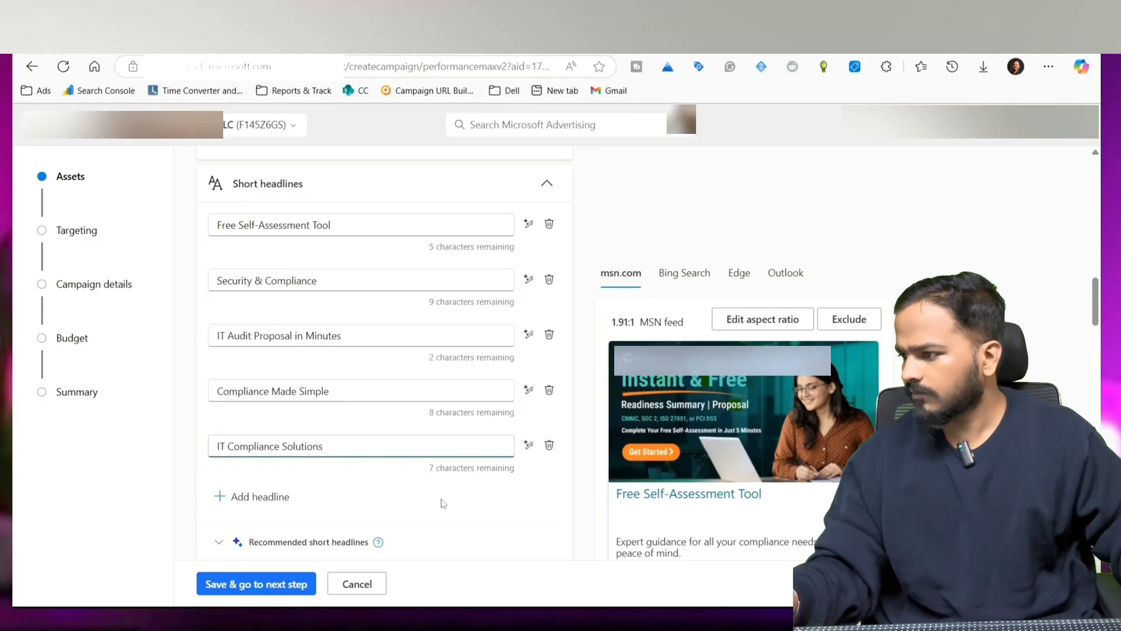
Step: Add a sixth short headline in Microsoft Advertising and fill it with "Proposal Under 5 Mins Only" copied from Google Ads
scroll(388, 496, down, 1)
click(232, 423)
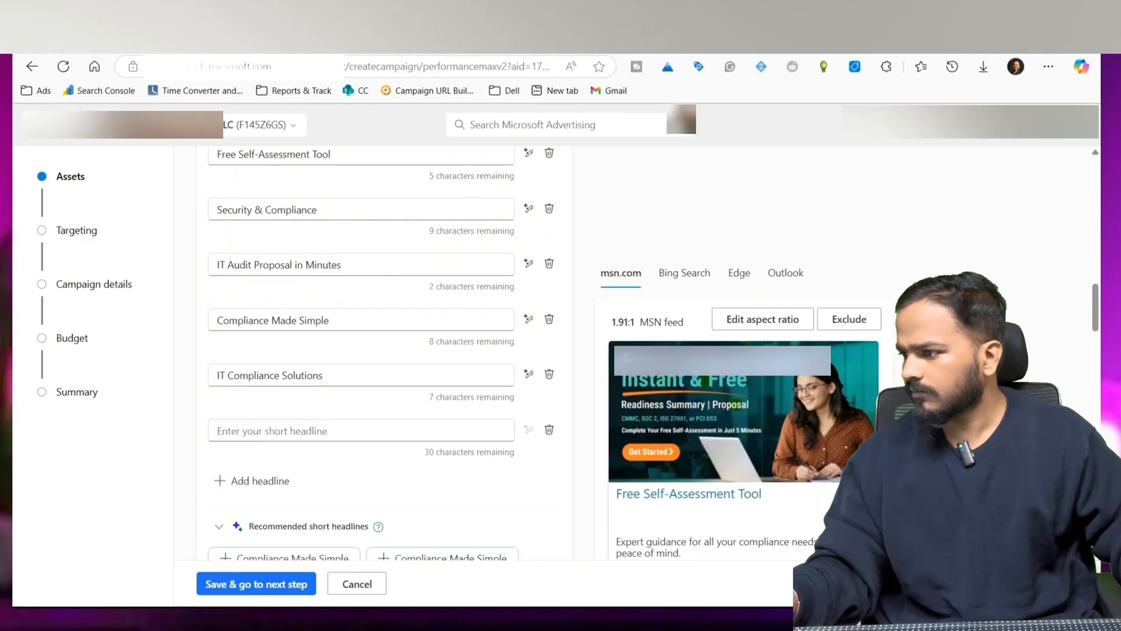
key(ctrl+Tab)
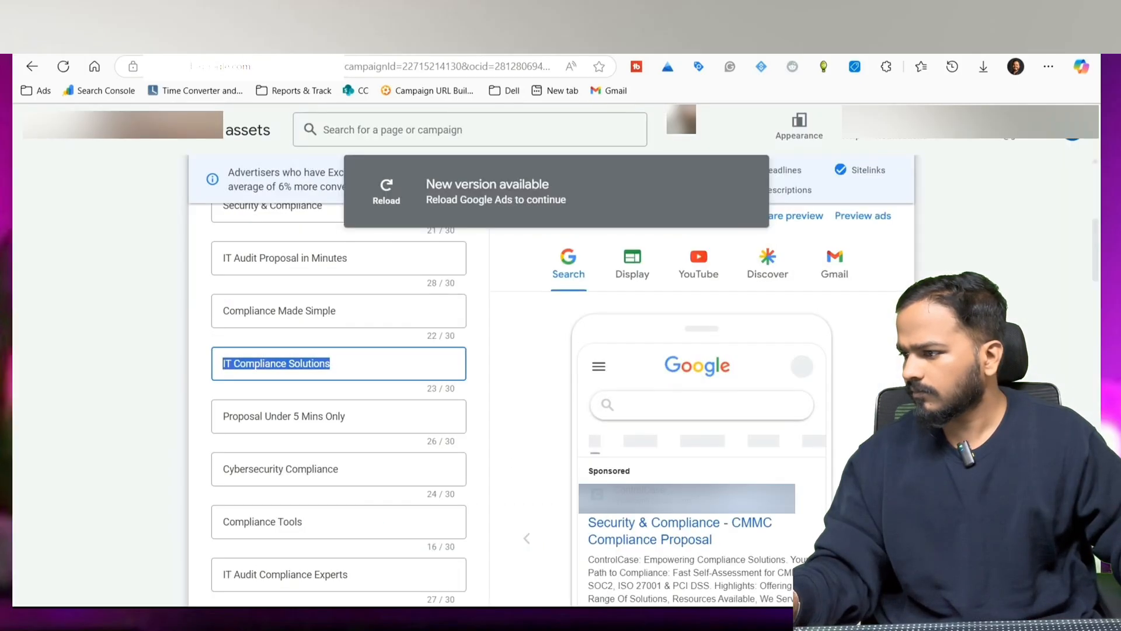
click(300, 415)
key(ctrl+a)
key(ctrl+c)
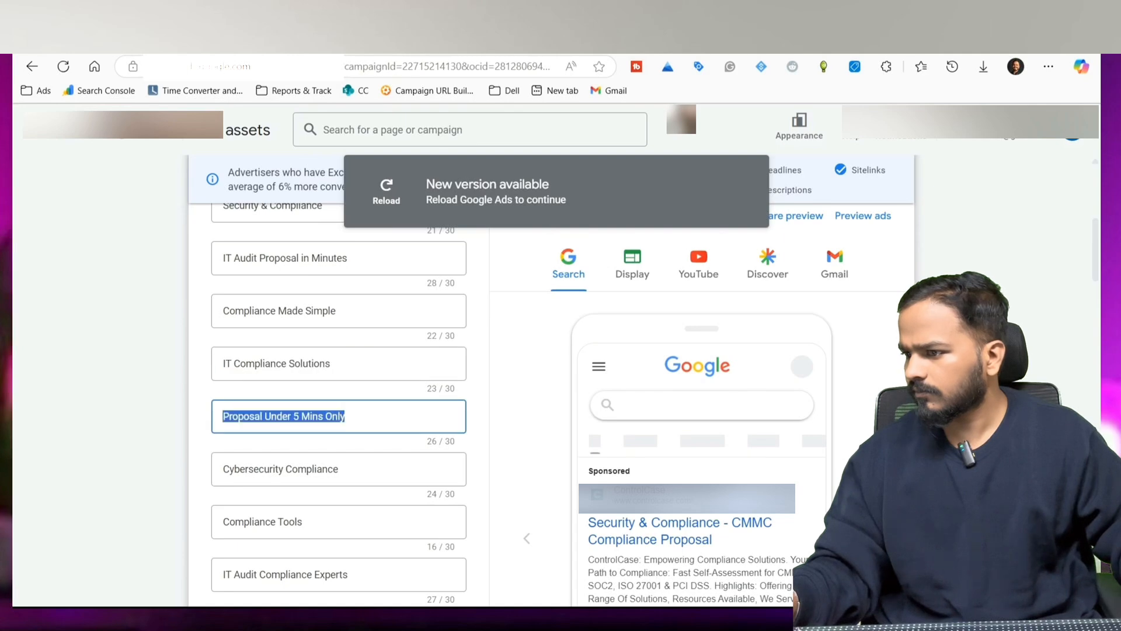
key(ctrl+Tab)
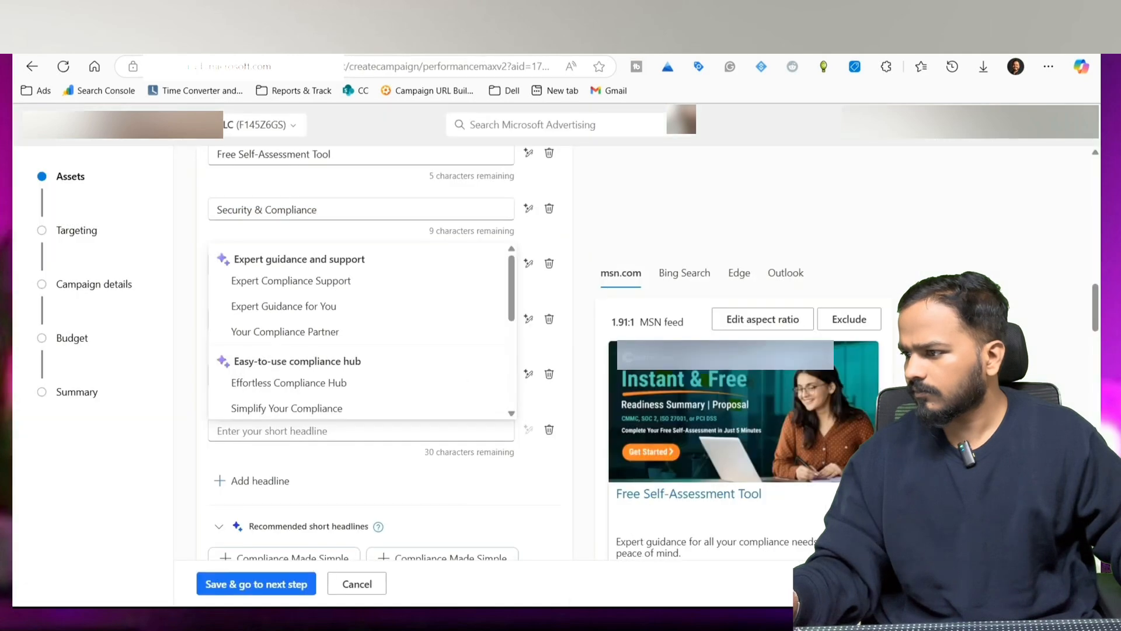
click(577, 385)
click(263, 431)
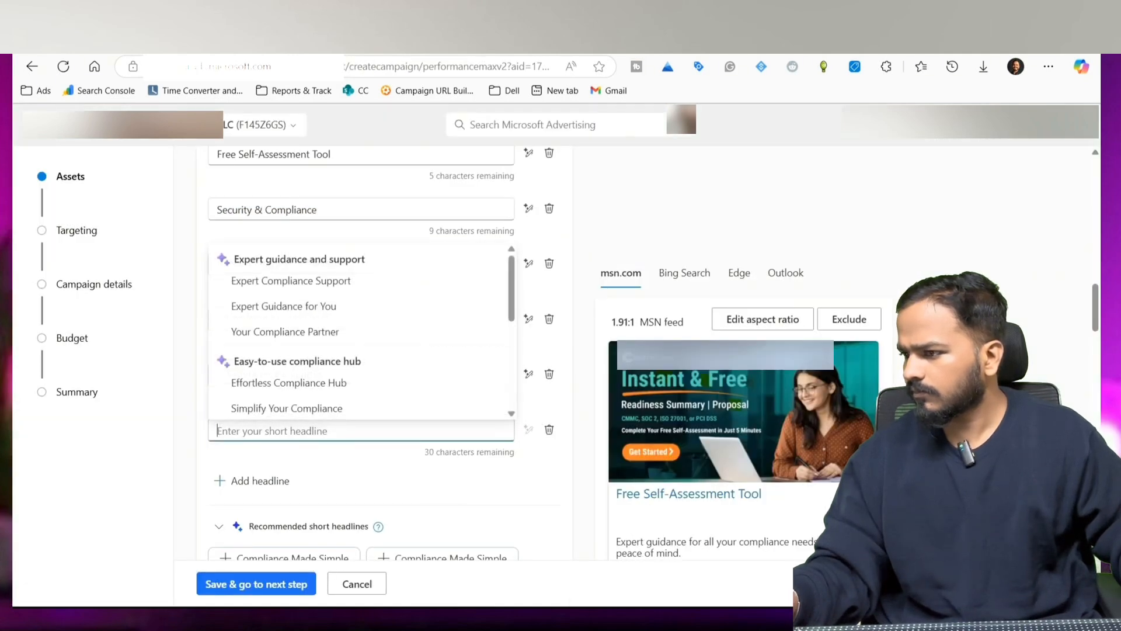
key(ctrl+v)
Step: Add a seventh short headline in Microsoft Advertising and fill it with "PCI DSS Compliance Proposal" copied from Google Ads
scroll(255, 343, down, 2)
click(248, 339)
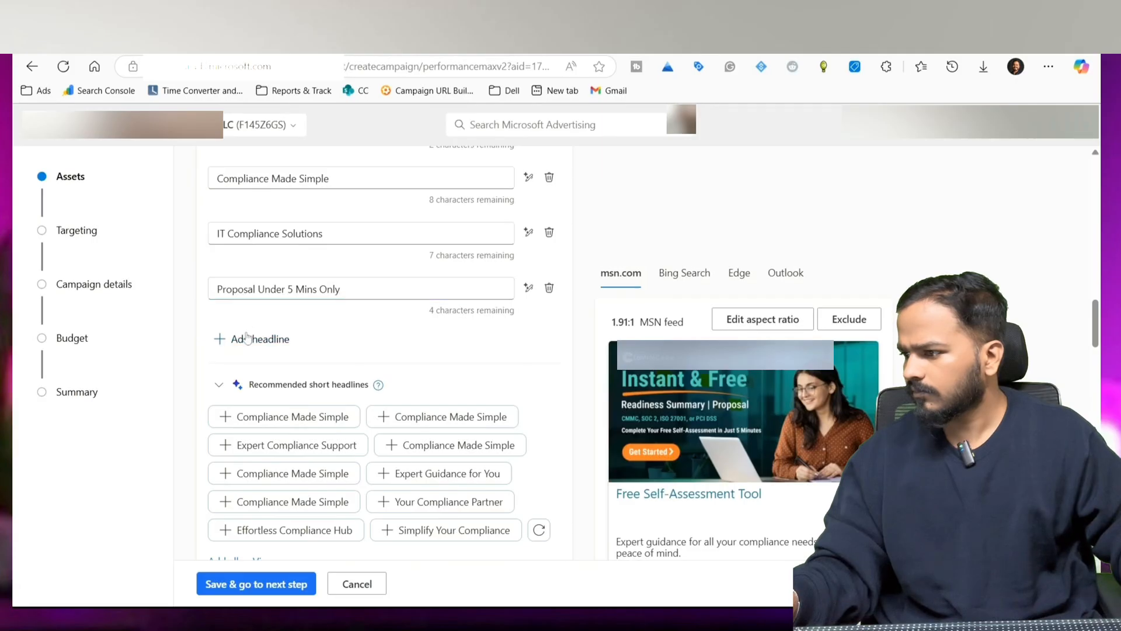
key(ctrl+Tab)
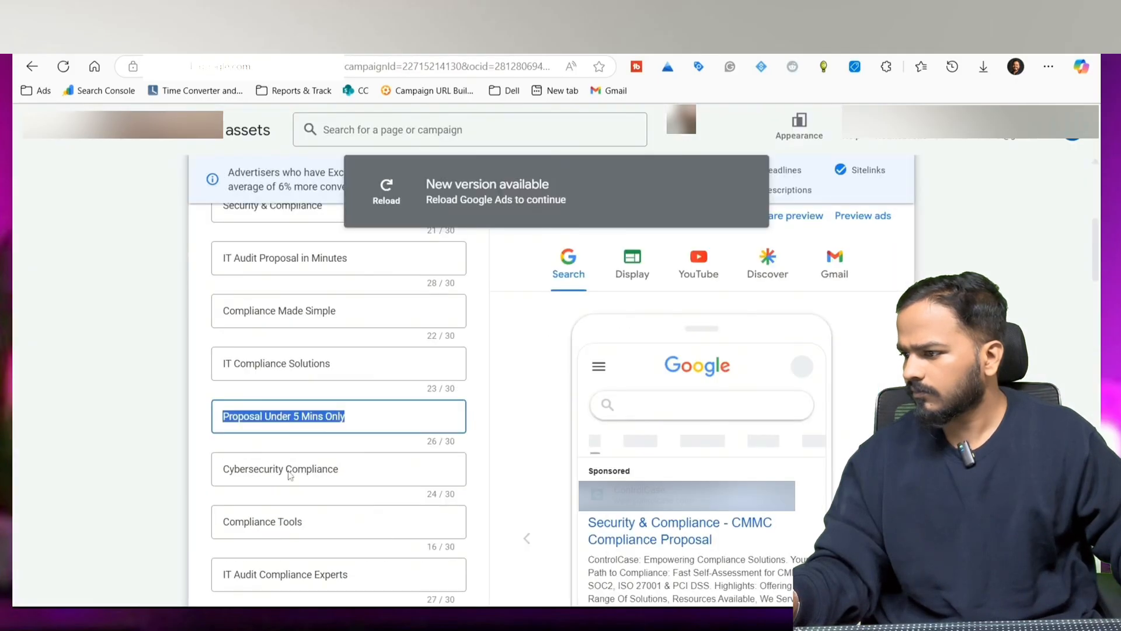
scroll(290, 474, down, 3)
click(283, 486)
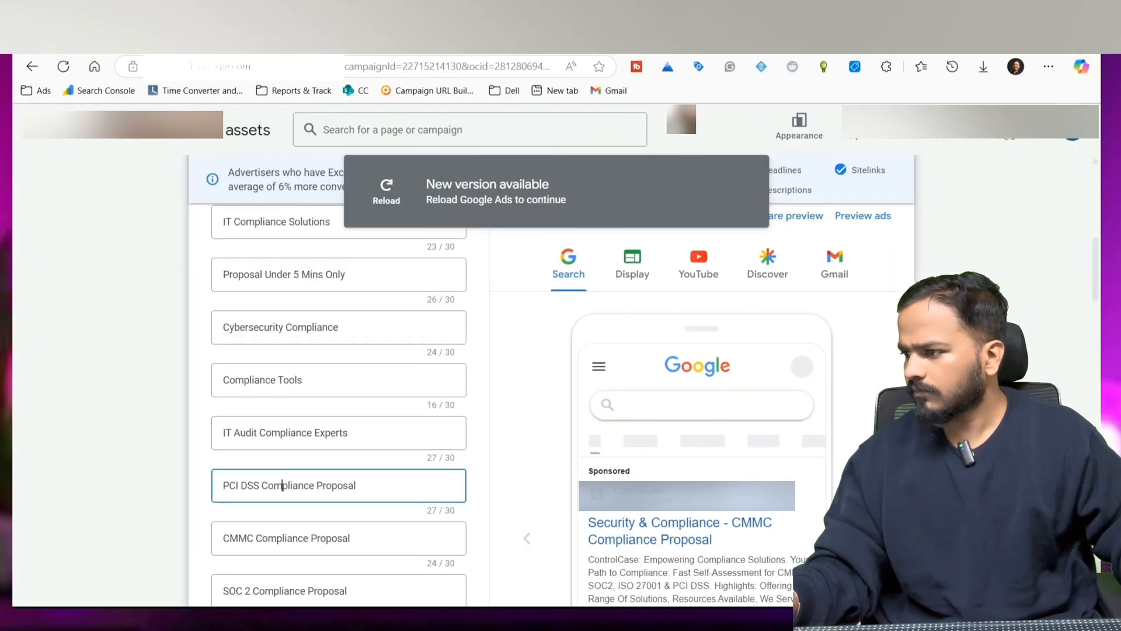
key(ctrl+a)
key(ctrl+c)
key(ctrl+Tab)
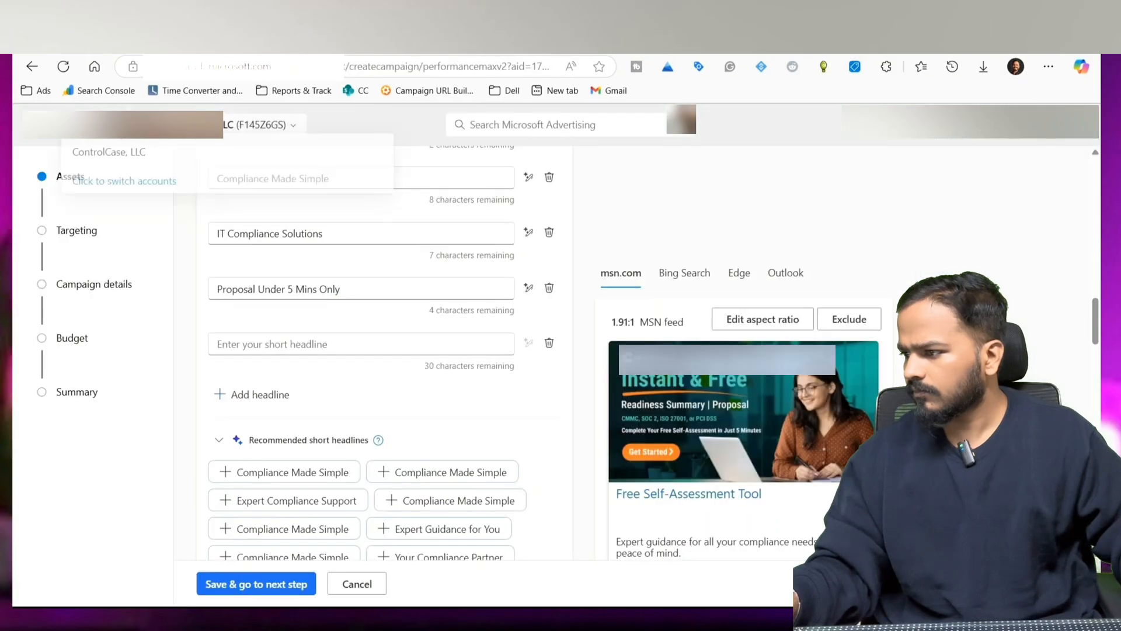
key(ctrl+v)
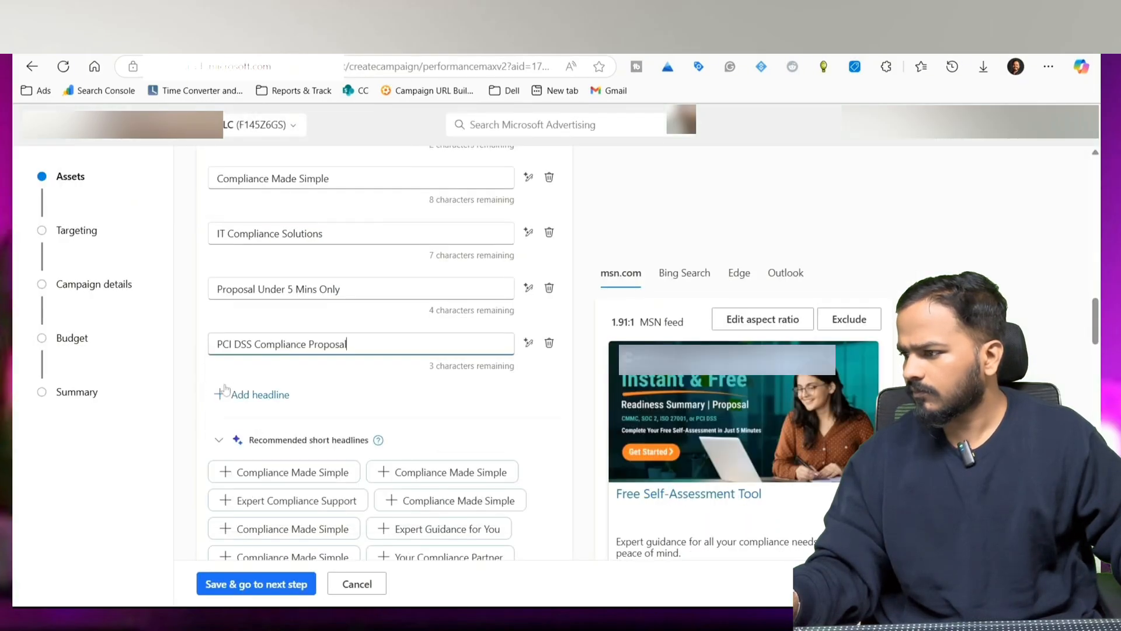
Step: Add an eighth short headline in Microsoft Advertising and fill it with "CMMC Compliance Proposal" copied from Google Ads
click(242, 397)
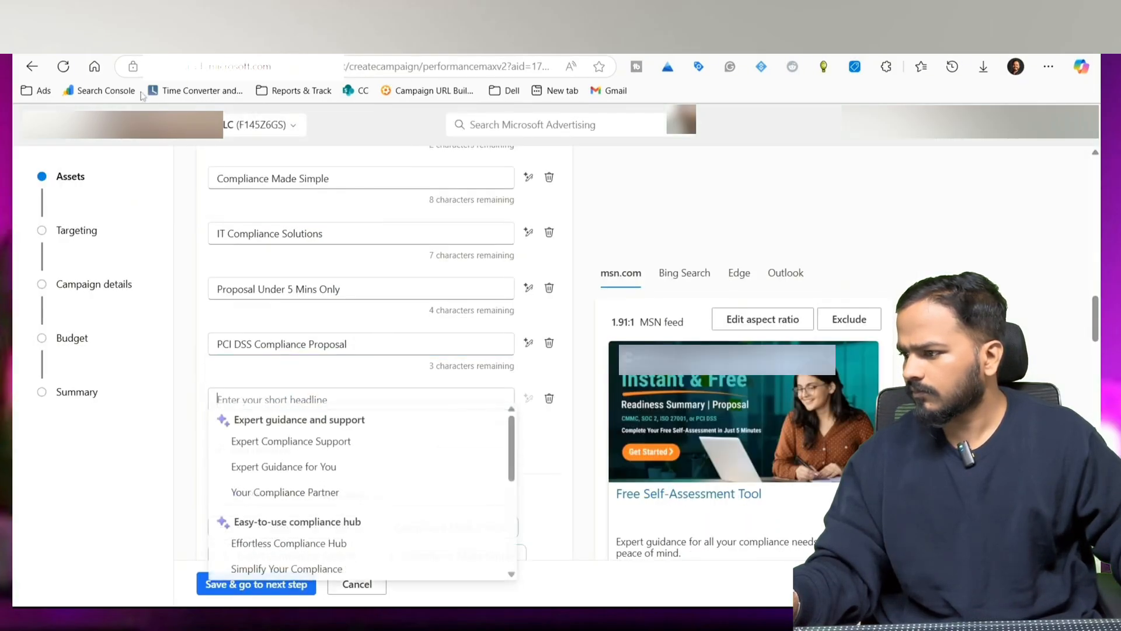
key(ctrl+shift+Tab)
scroll(287, 469, down, 4)
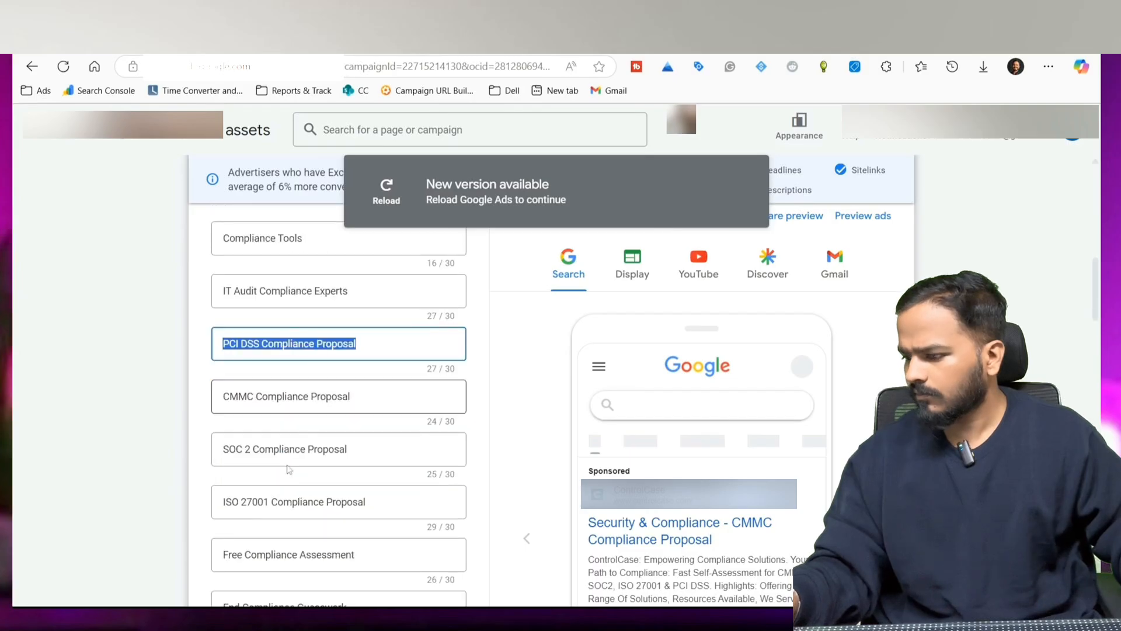
key(Tab)
key(ctrl+c)
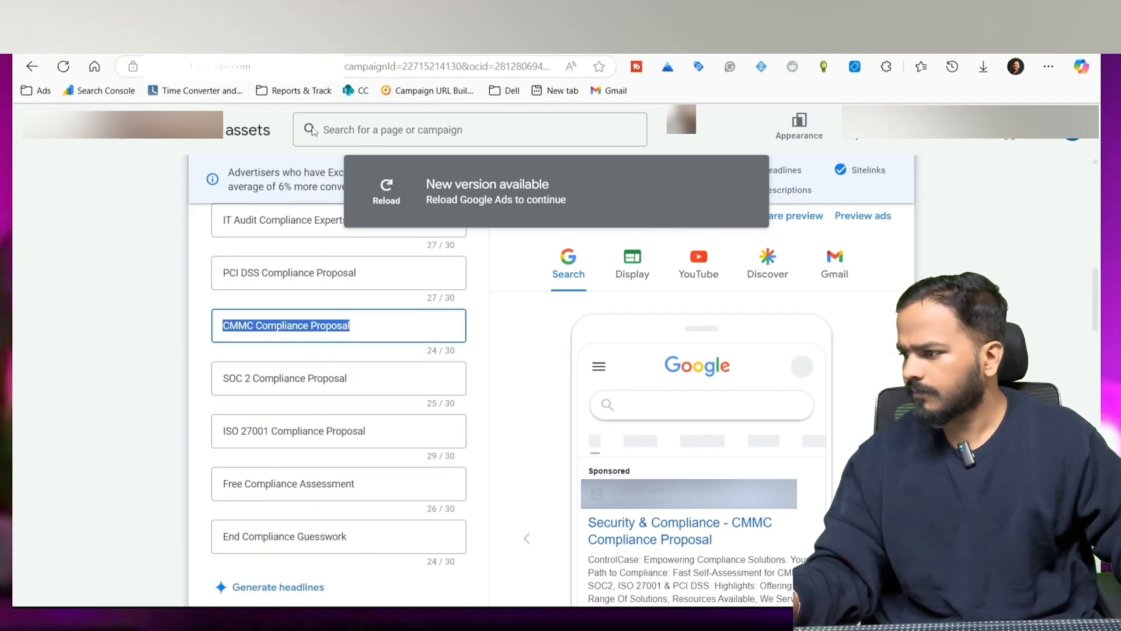
key(ctrl+Tab)
click(292, 399)
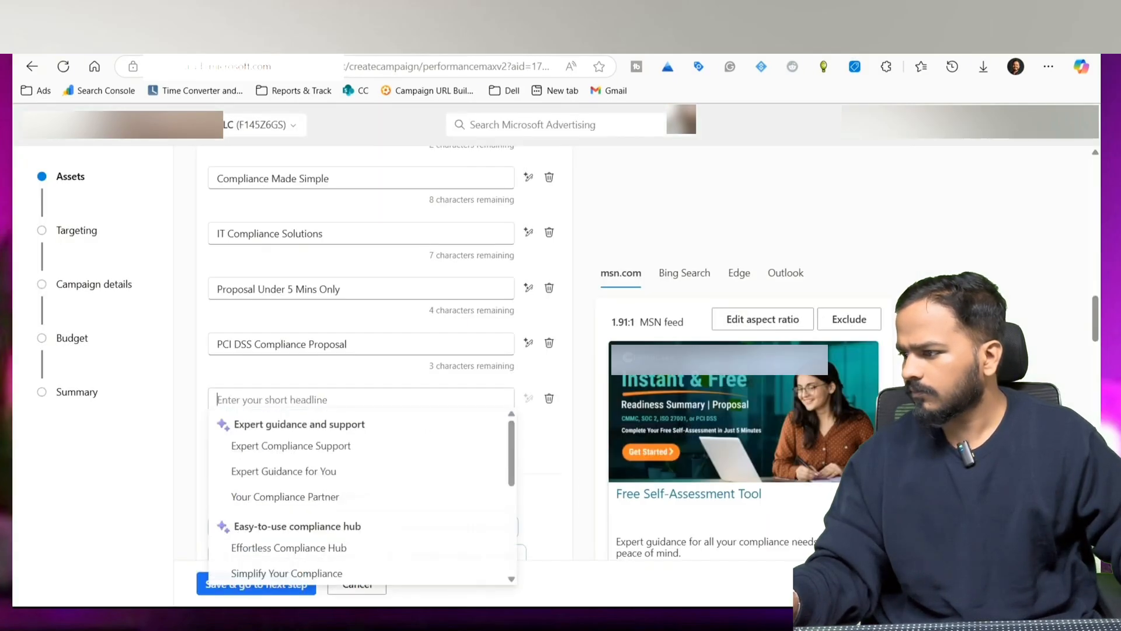
key(ctrl+v)
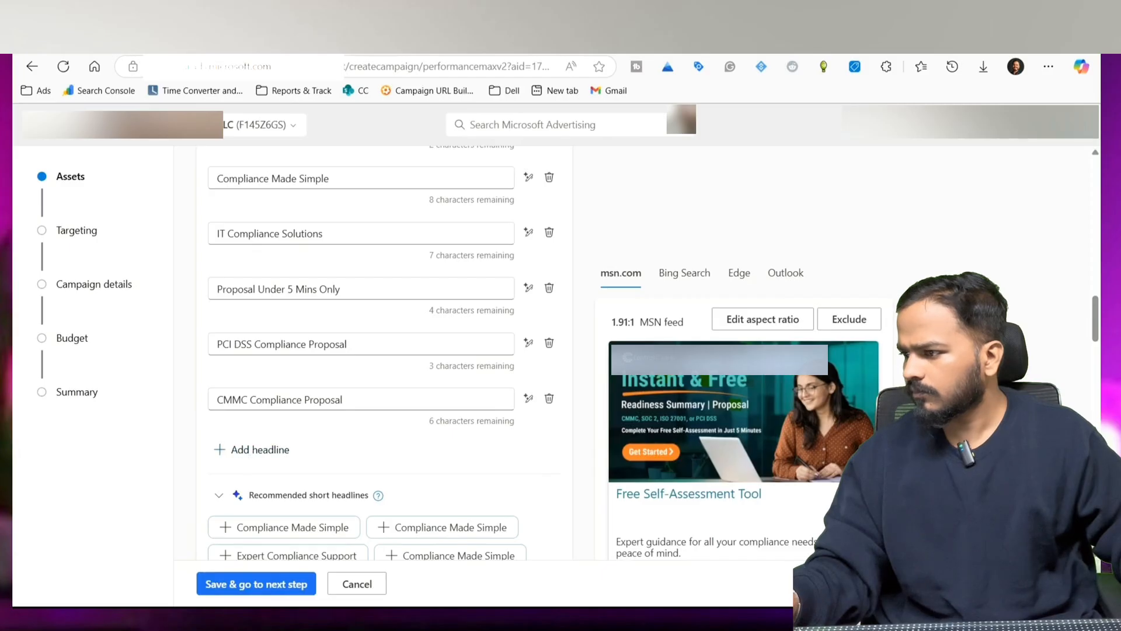
Step: Copy "SOC 2 Compliance Proposal" from Google Ads and enter it as the ninth short headline in Microsoft Advertising
key(ctrl+shift+Tab)
key(Tab)
key(ctrl+c)
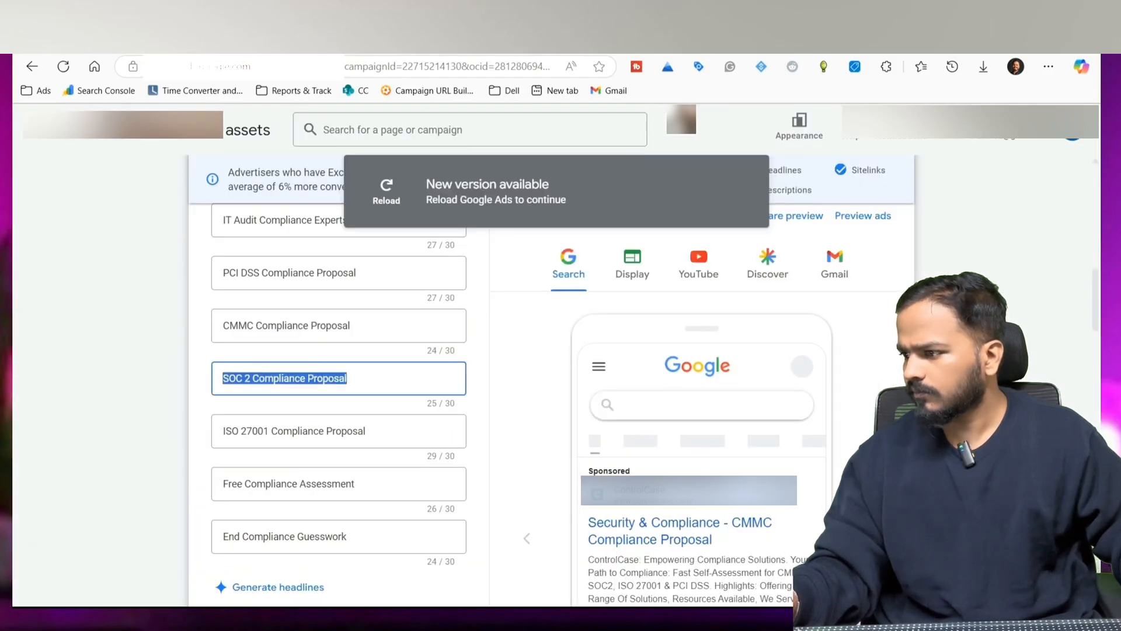
click(263, 36)
click(290, 454)
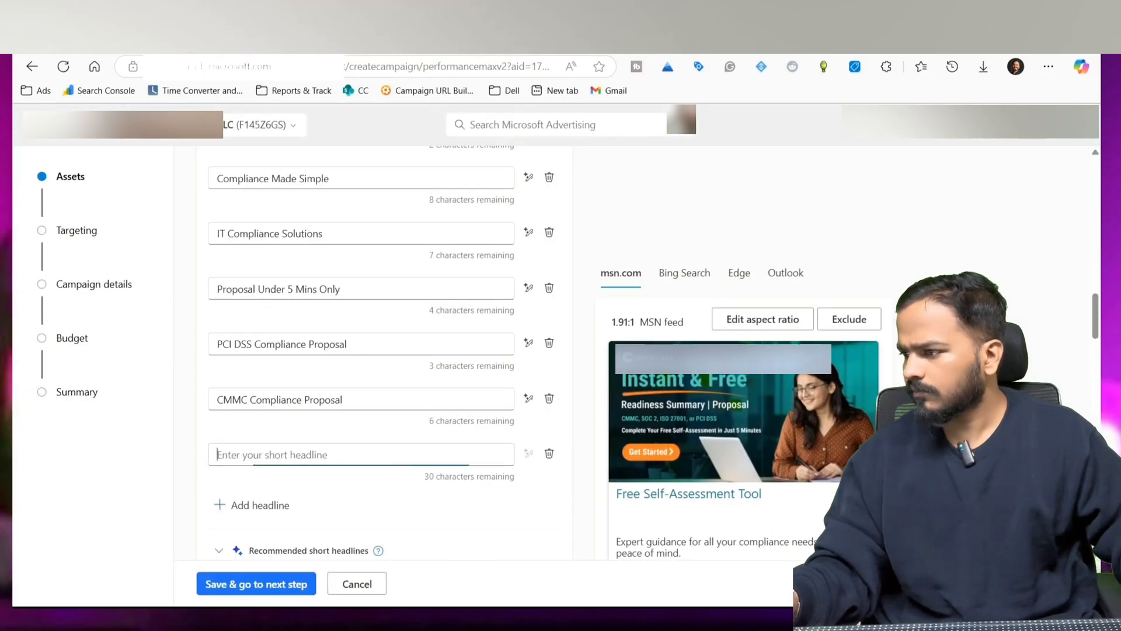
key(ctrl+v)
Step: Add a tenth short headline in Microsoft Advertising and fill it with "ISO 27001 Compliance Proposal" copied from Google Ads
key(ctrl+shift+Tab)
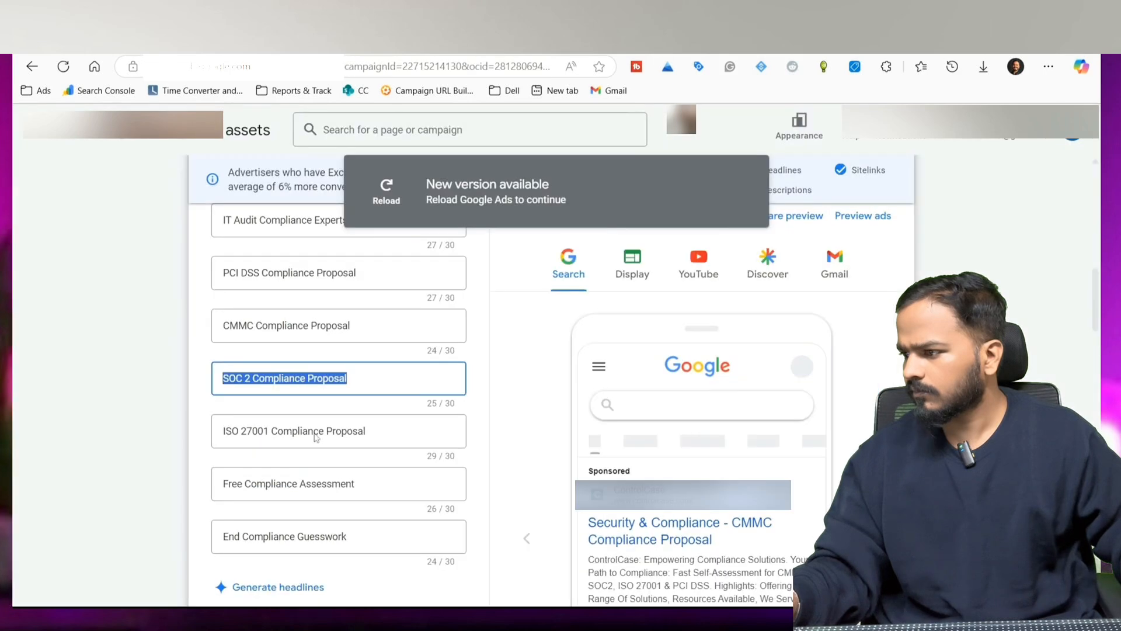
scroll(315, 437, down, 1)
click(273, 357)
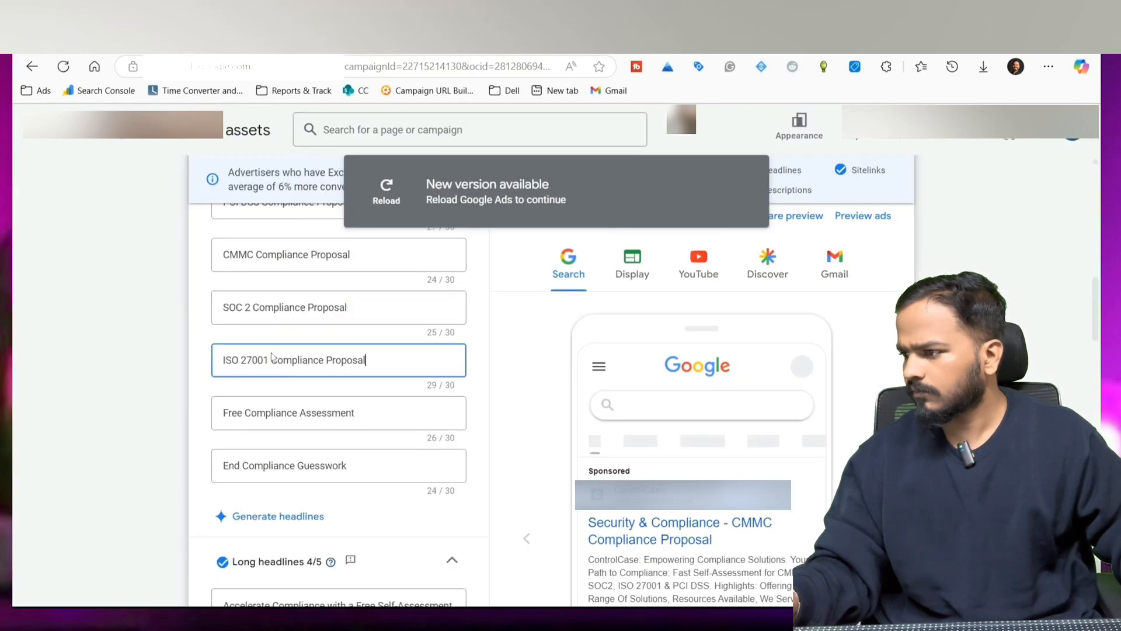
key(ctrl+a)
key(ctrl+c)
key(ctrl+Tab)
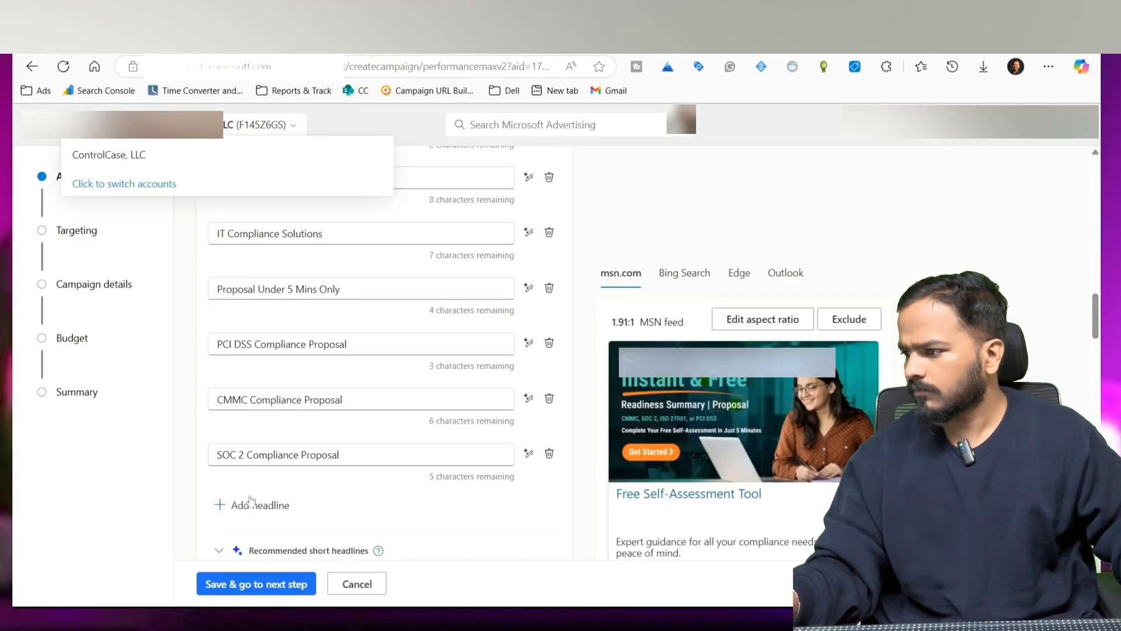
click(255, 504)
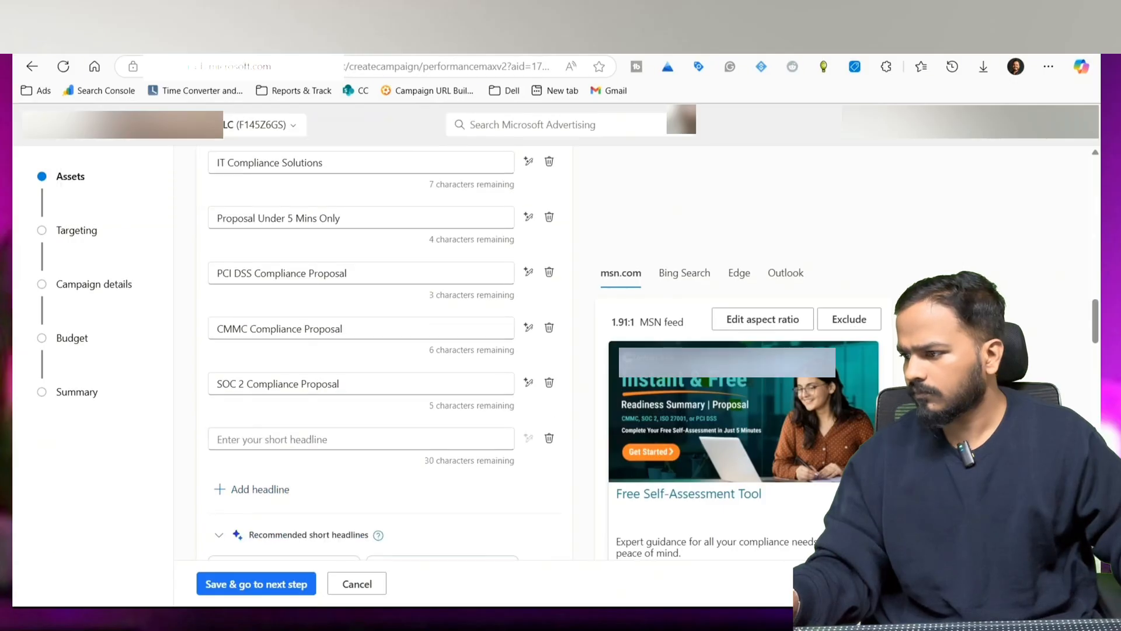
click(272, 439)
key(ctrl+v)
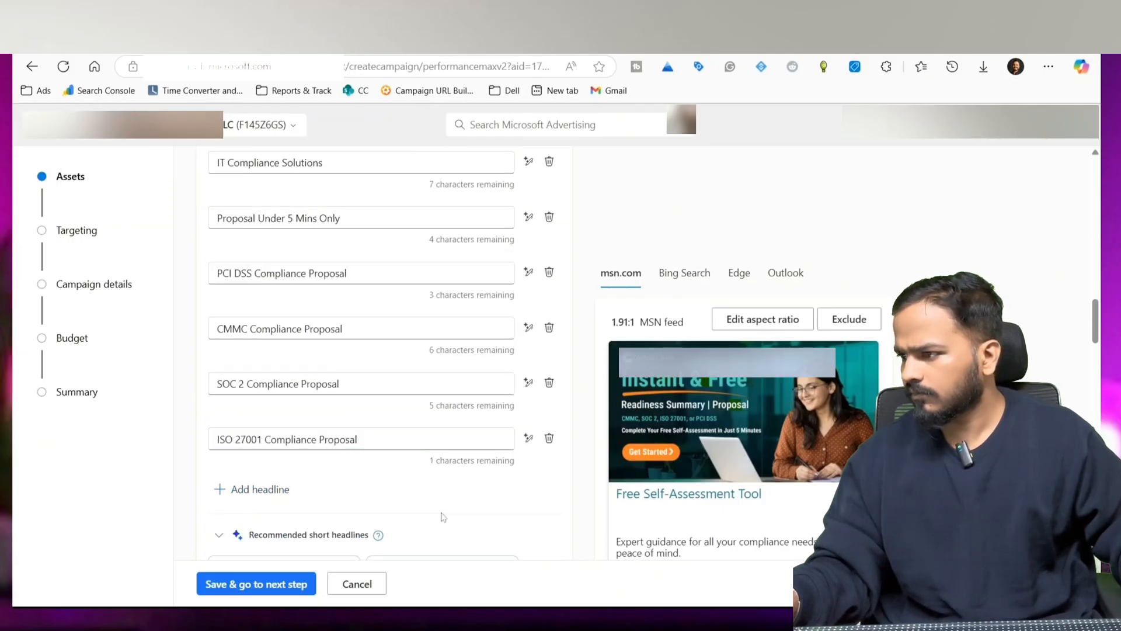
Step: Delete the second, third and fourth suggested long headlines, keeping the first and the last
scroll(443, 517, down, 5)
scroll(391, 459, down, 4)
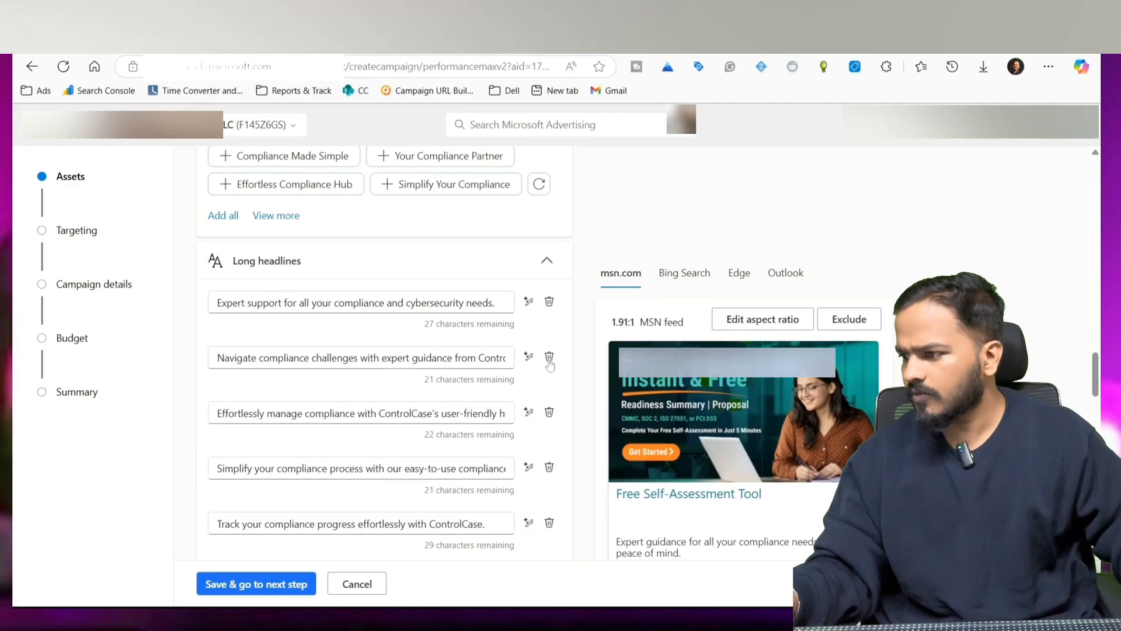
click(549, 357)
click(549, 359)
click(549, 359)
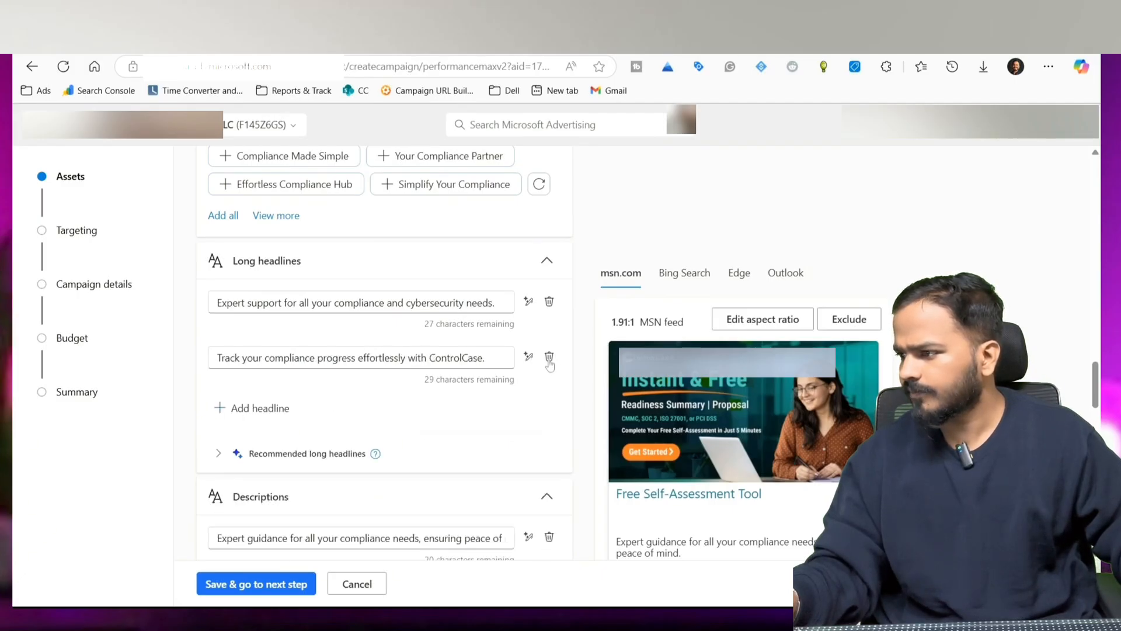
Step: Replace the first long headline in Microsoft Advertising with "Accelerate Compliance with a Free Self-Assessment for CMMC, SOC2, ISO 27001 & PCI DSS" copied from Google Ads
click(236, 39)
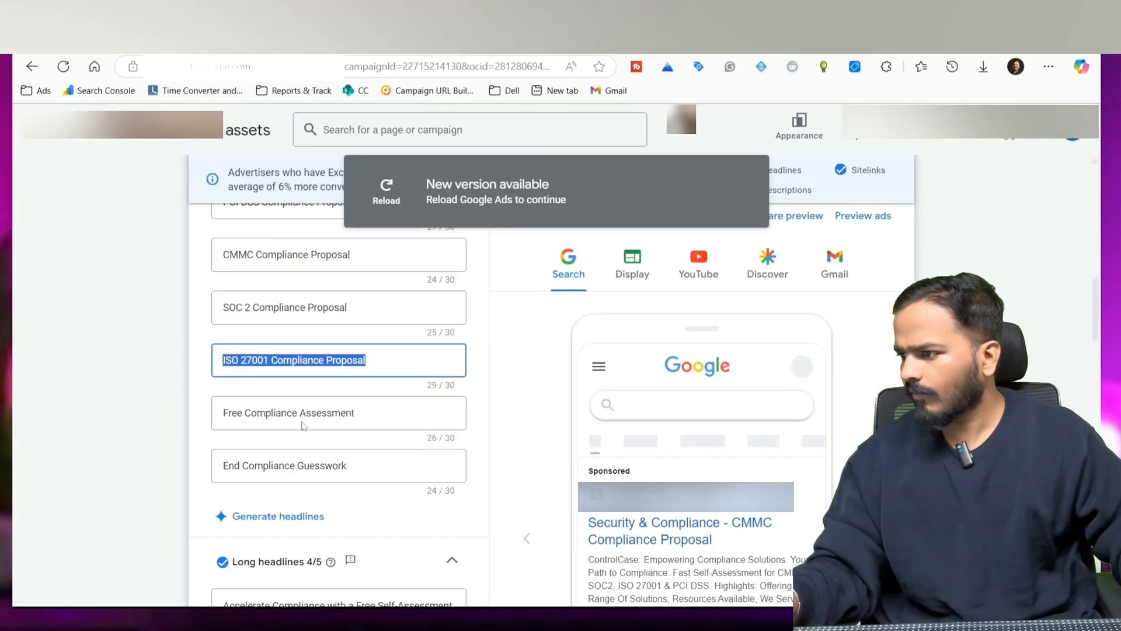
scroll(304, 427, down, 5)
click(273, 322)
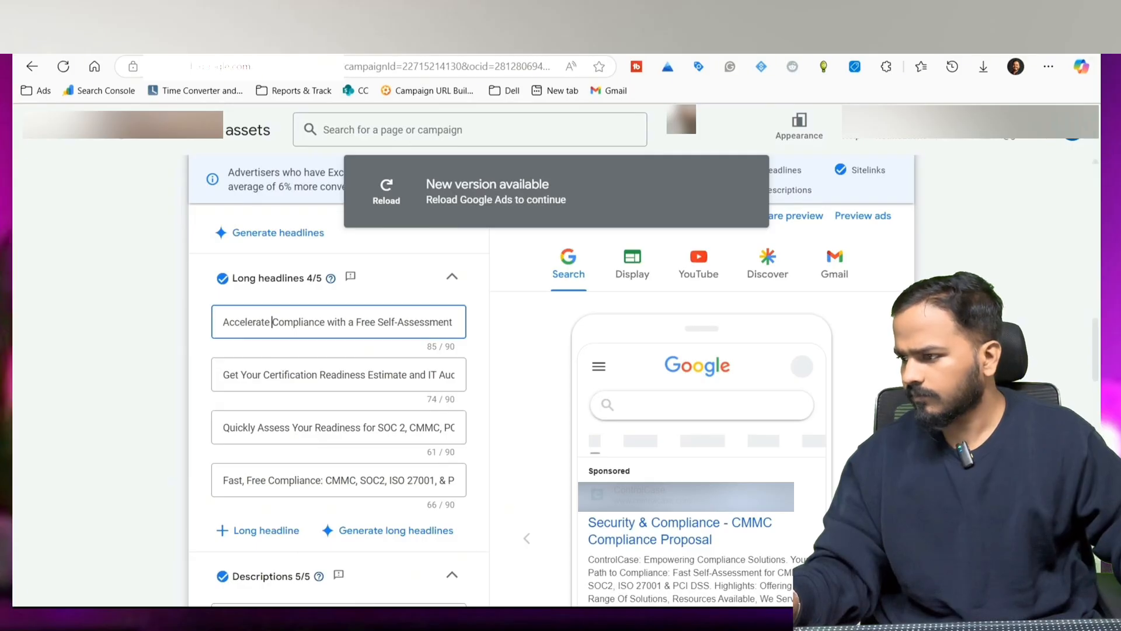
key(ctrl+a)
click(151, 39)
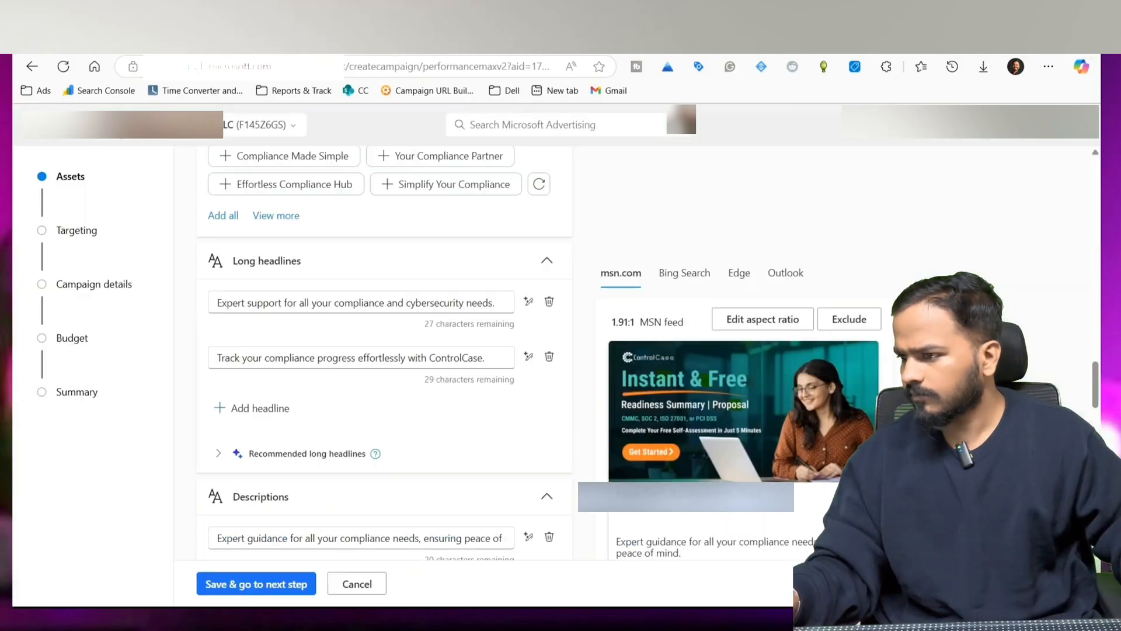
click(302, 303)
key(ctrl+a)
text(Accelerate Compliance with a Free Self-Assessment for CMMC, SOC2, ISO 27001 & PCI DSS)
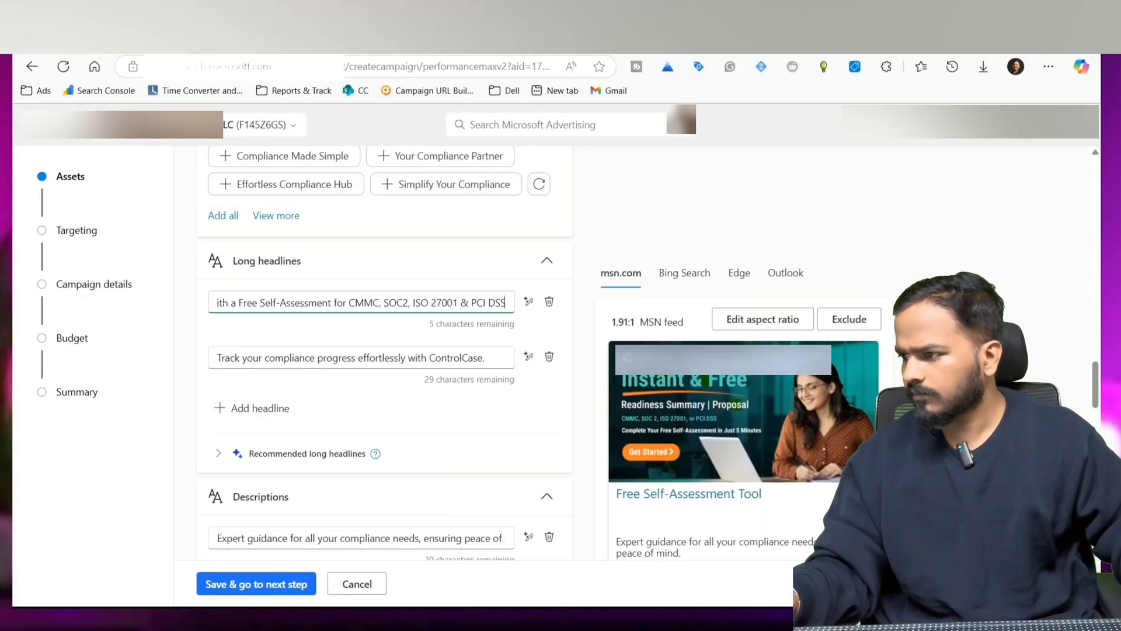
Step: Replace the second long headline in Microsoft Advertising with "Get Your Certification Readiness Estimate and IT Audit Proposal in Minutes" copied from Google Ads
click(236, 39)
click(261, 378)
key(ctrl+a)
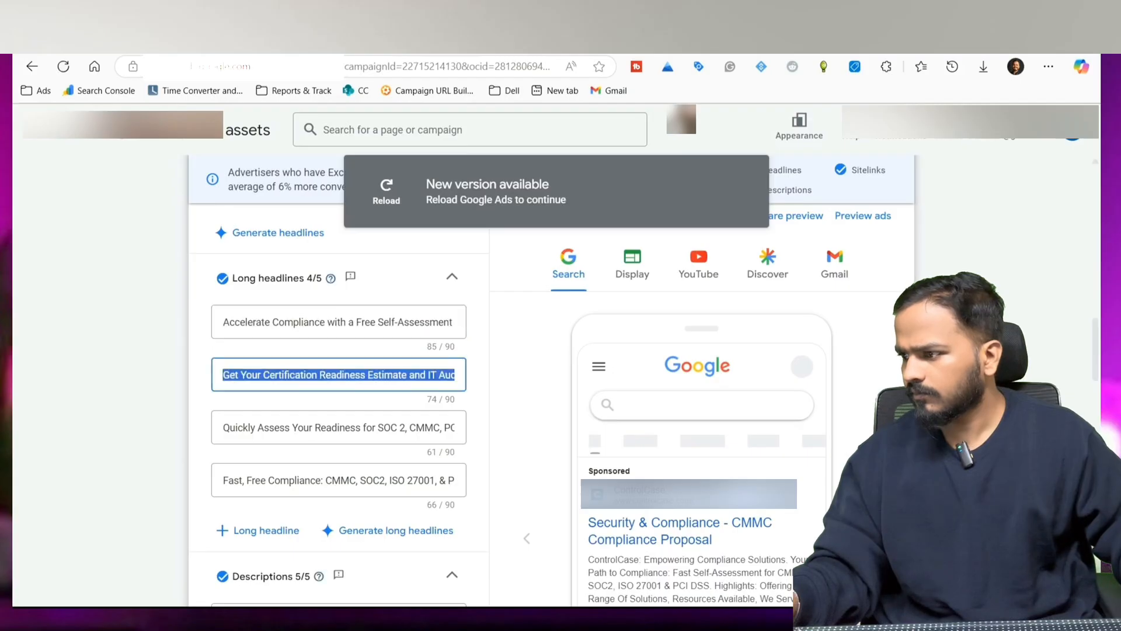
click(152, 38)
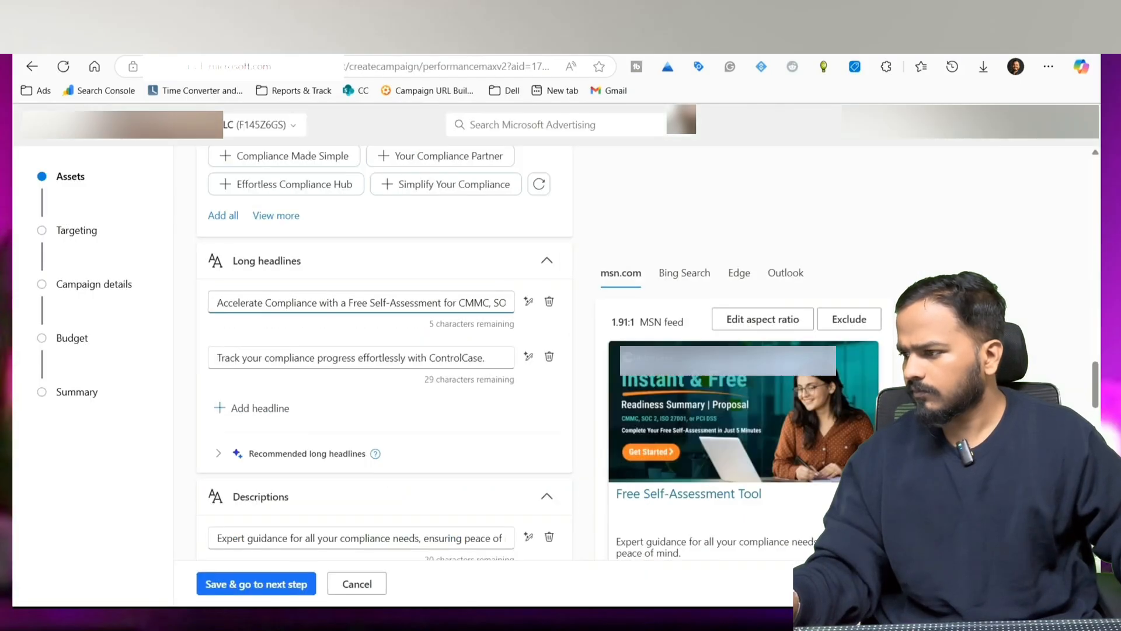
click(245, 358)
key(ctrl+a)
key(ctrl+v)
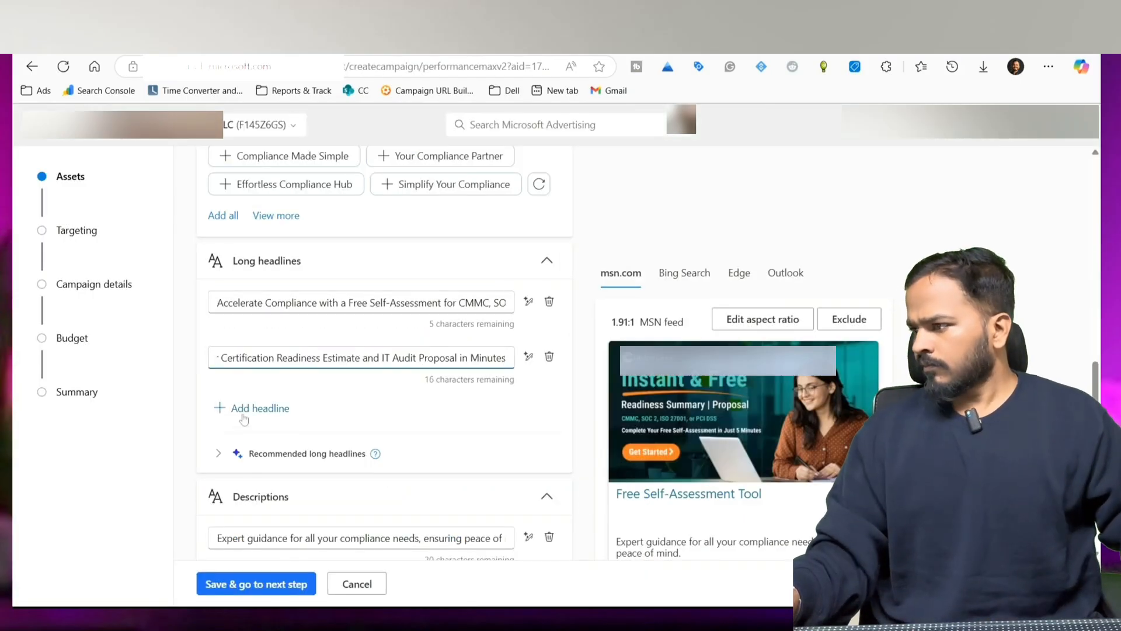
Step: Add a third long headline in Microsoft Advertising, "Quickly Assess Your Readiness for SOC 2, CMMC, PCI DSS & More", copied from Google Ads
click(244, 419)
key(ctrl+Tab)
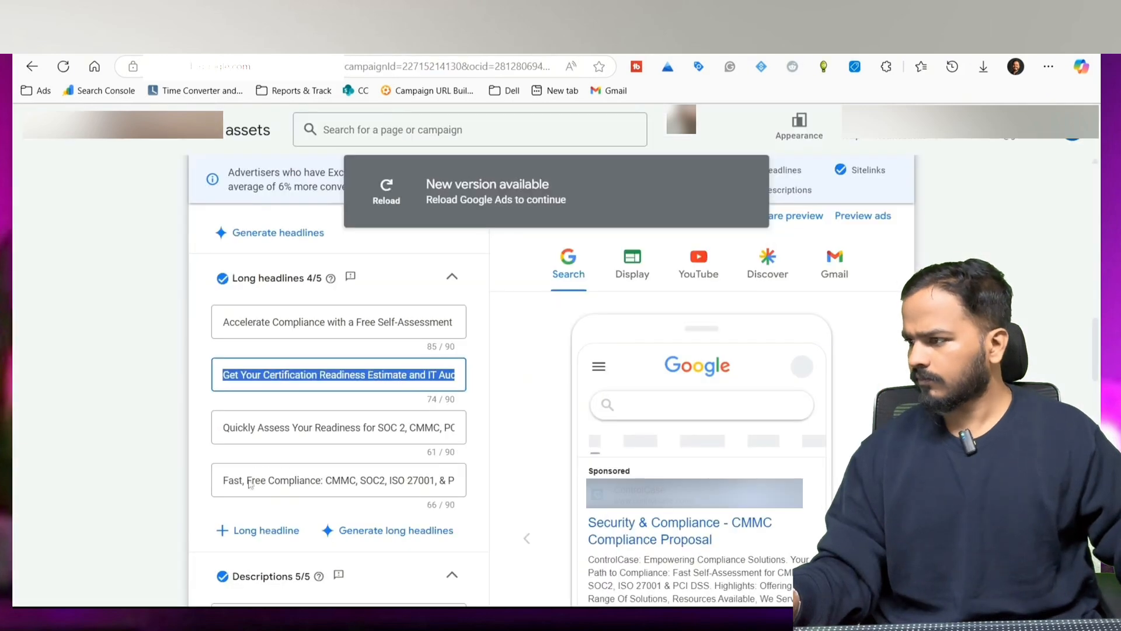
click(242, 427)
key(ctrl+a)
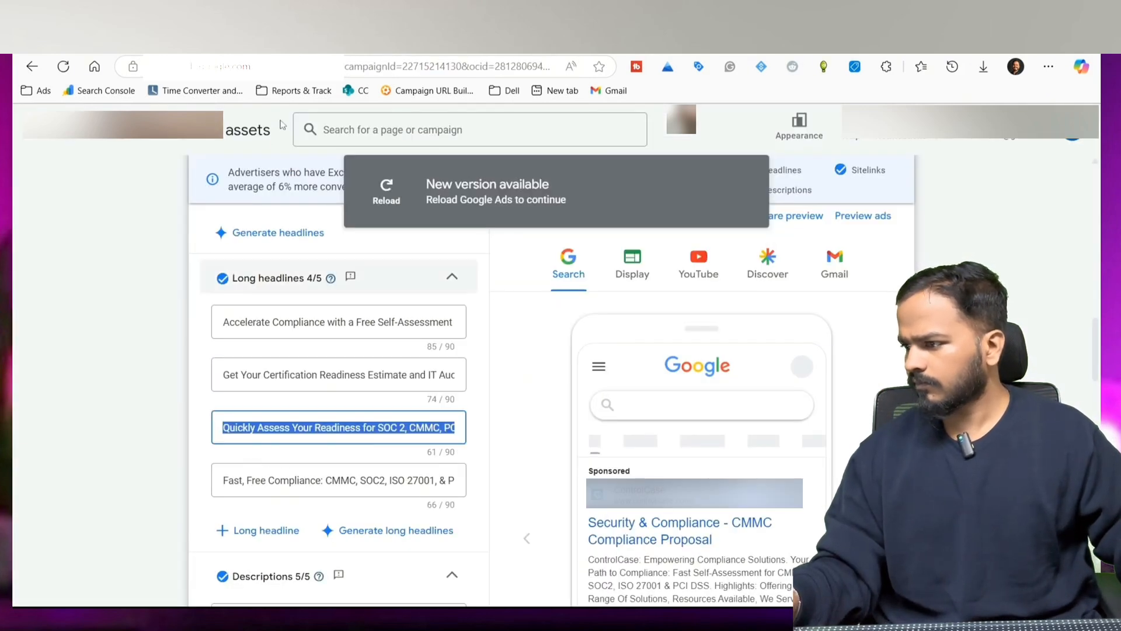
key(ctrl+Tab)
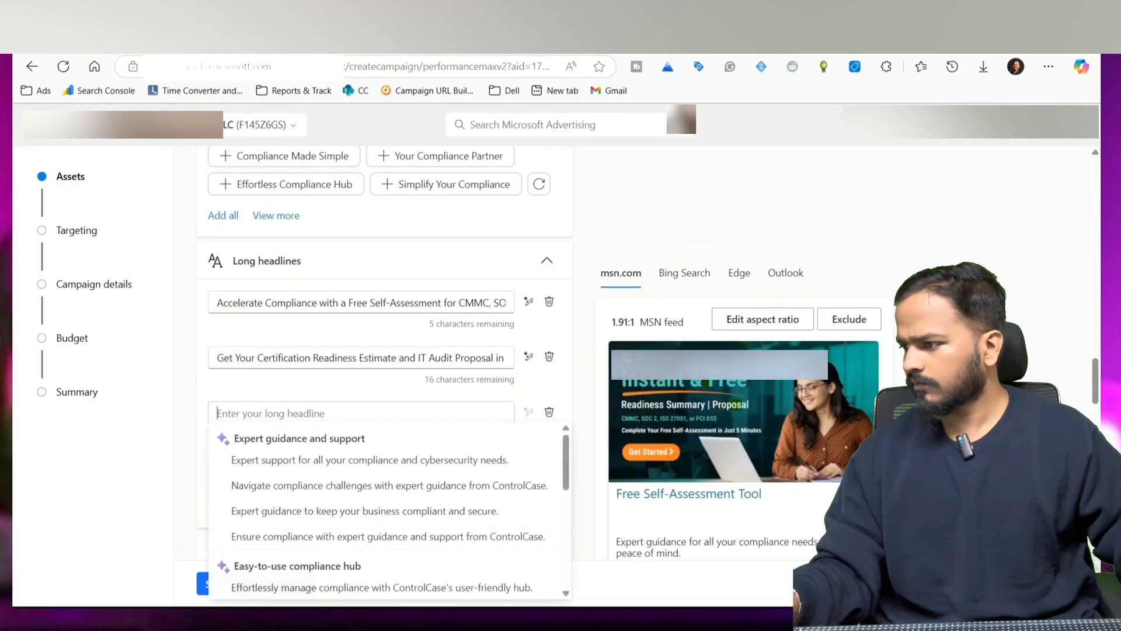
text(Quickly Assess Your Readiness for SOC 2, CMMC, PCI DSS & More)
Step: Add a fourth long headline in Microsoft Advertising, "Fast, Free Compliance: CMMC, SOC2, ISO 27001, & PCI DSS in Minutes", copied from Google Ads
key(ctrl+Tab)
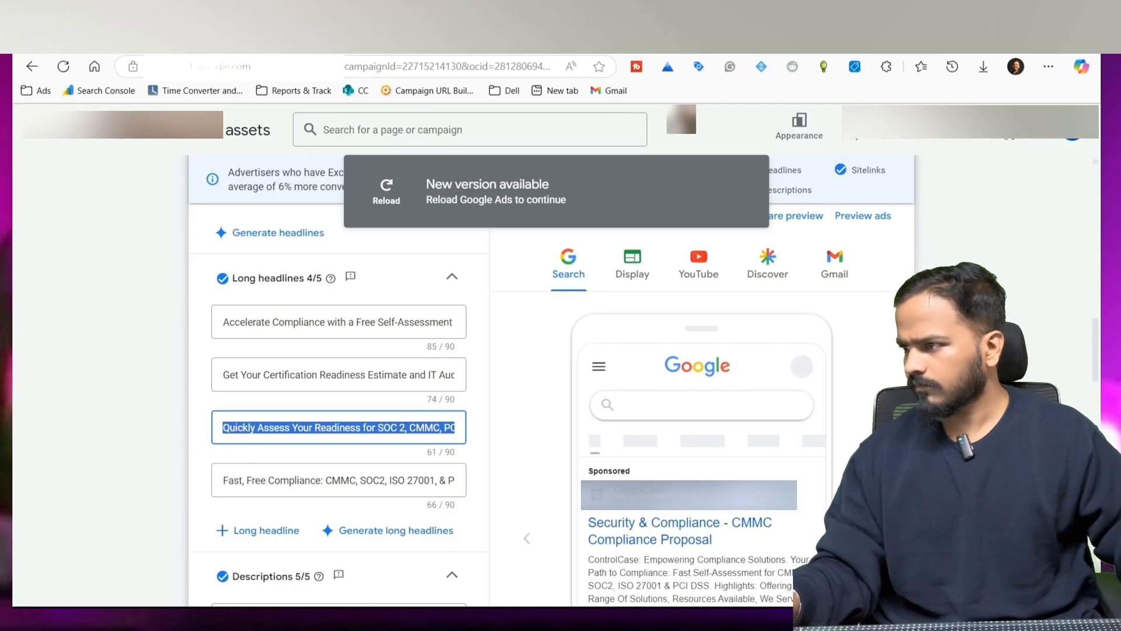
key(Tab)
key(ctrl+Tab)
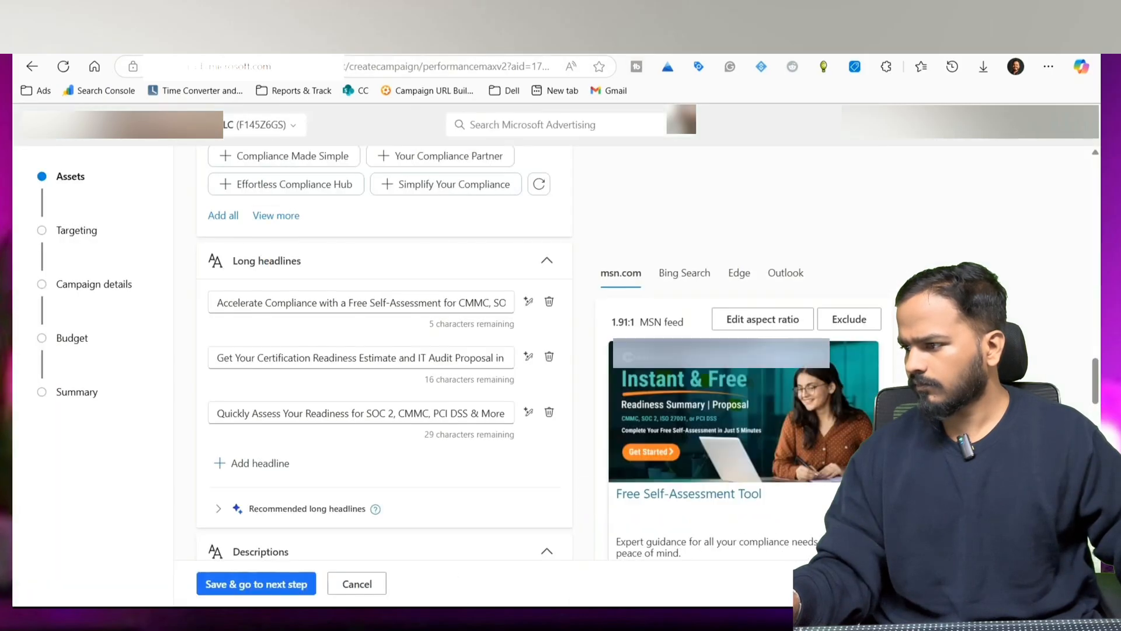
click(257, 393)
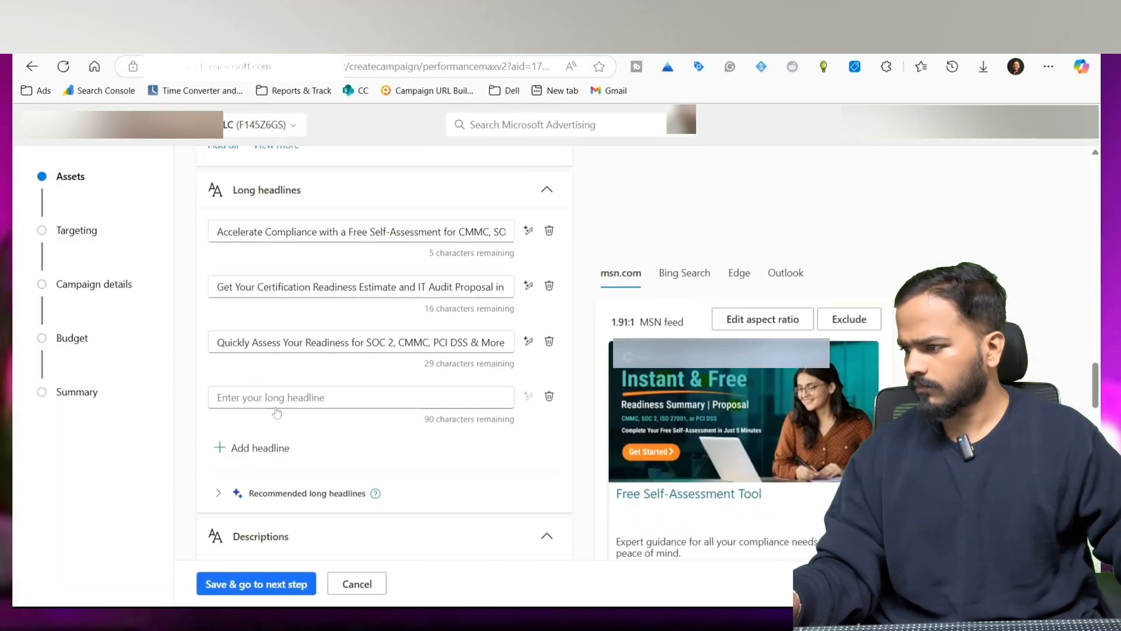
text(Fast, Free Compliance: CMMC, SOC2, ISO 27001, & PCI DSS in Minutes)
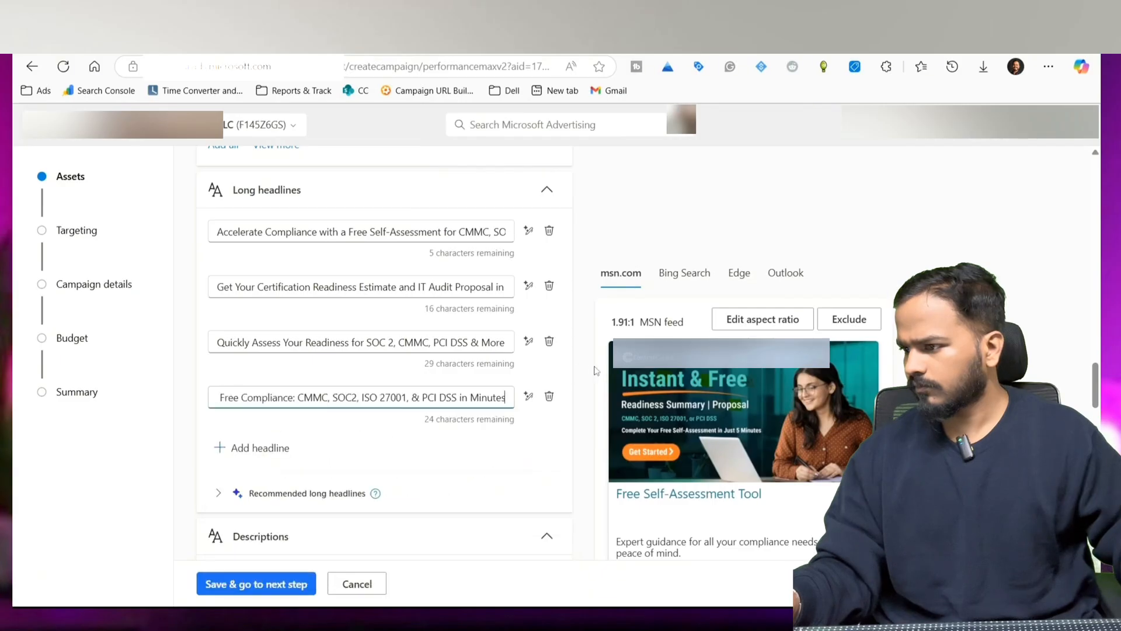
Step: Remove all the suggested descriptions below the first one in the Descriptions section
scroll(573, 384, down, 5)
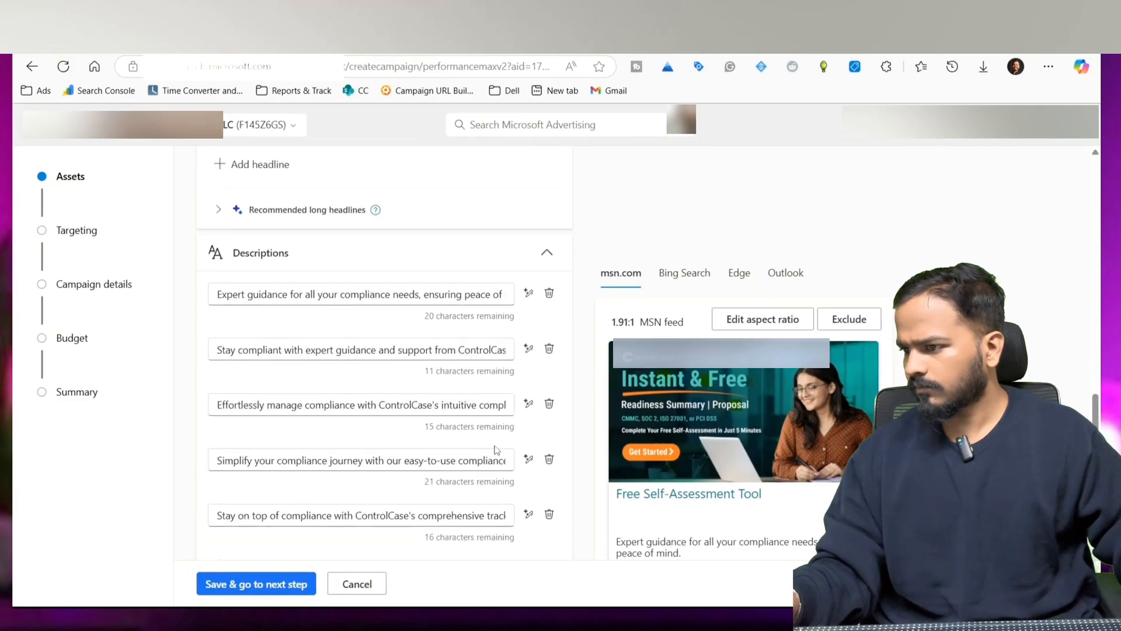
click(548, 349)
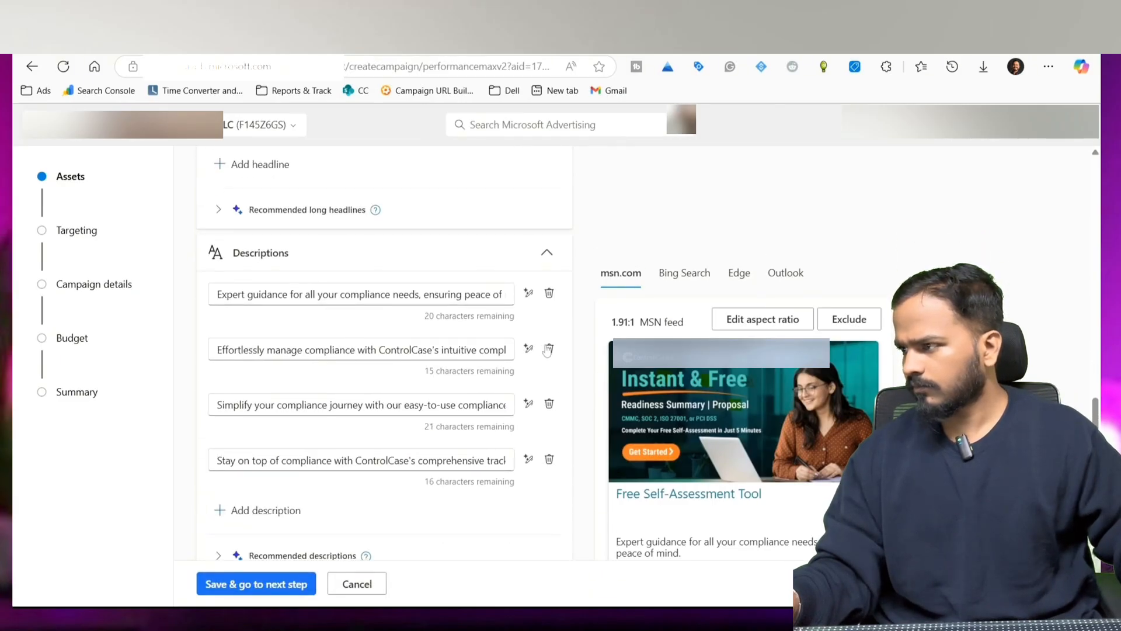
click(548, 350)
click(549, 350)
Step: Replace the first description in Microsoft Advertising with "Ready for your SOC 2, ISO 27001, or CMMC audit? Find out your readiness in minutes." copied from Google Ads
click(182, 39)
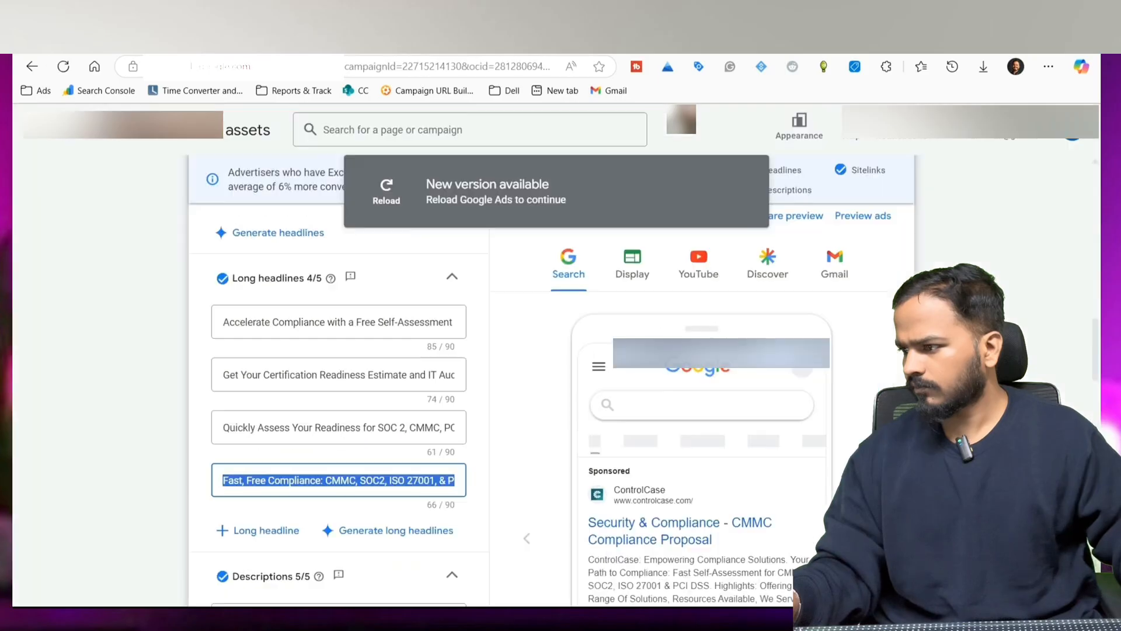
scroll(272, 367, down, 6)
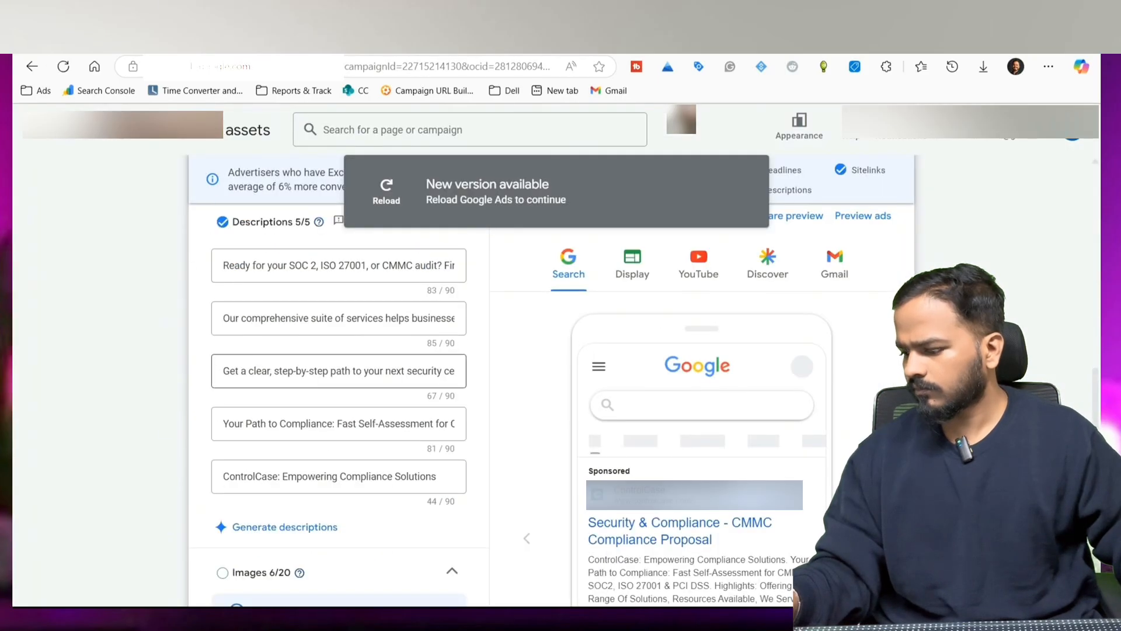
click(267, 265)
key(ctrl+a)
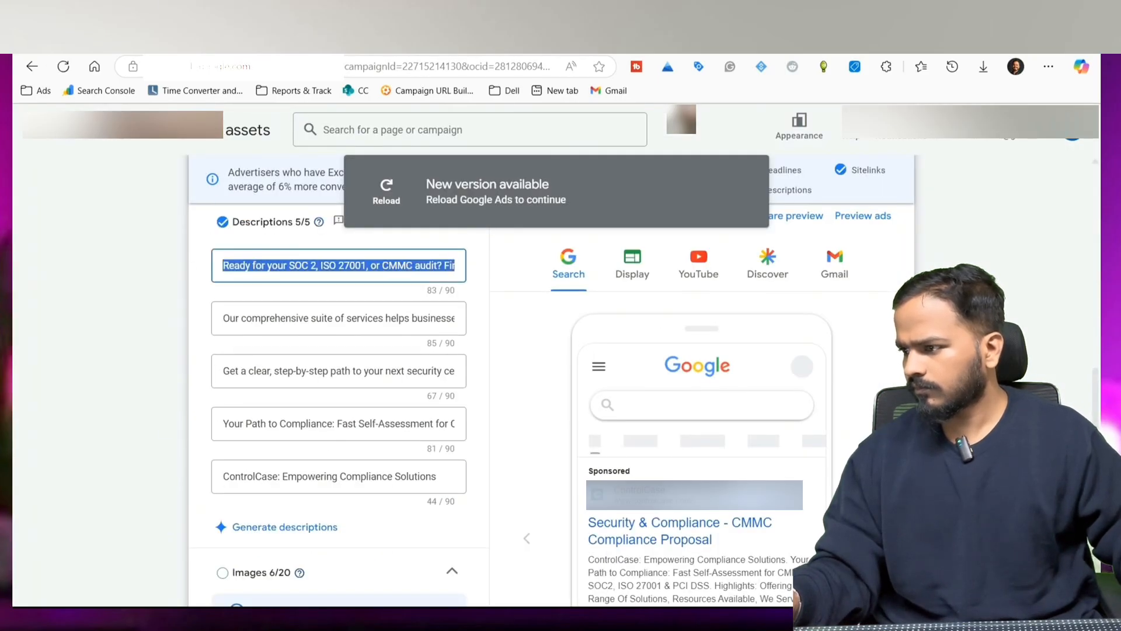
key(ctrl+Tab)
click(283, 294)
key(ctrl+a)
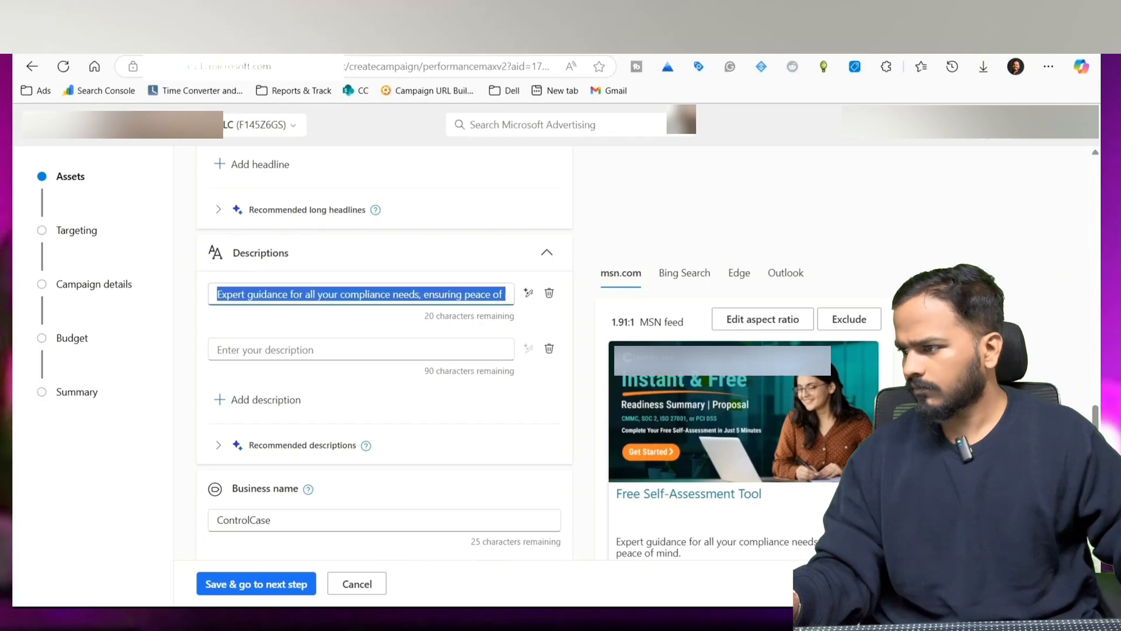
text(Ready for your SOC 2, ISO 27001, or CMMC audit? Find out your readiness in minutes.)
Step: Fill the second description in Microsoft Advertising with "Our comprehensive suite of services helps businesses achieve and maintain compliance." copied from Google Ads
key(ctrl+shift+Tab)
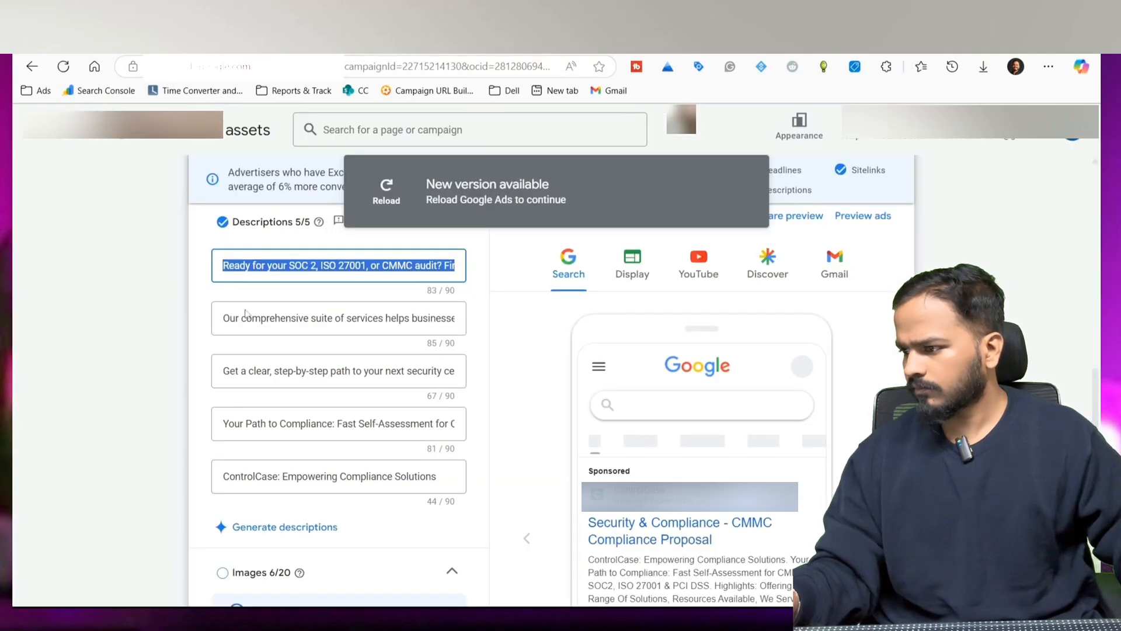
click(275, 321)
key(ctrl+a)
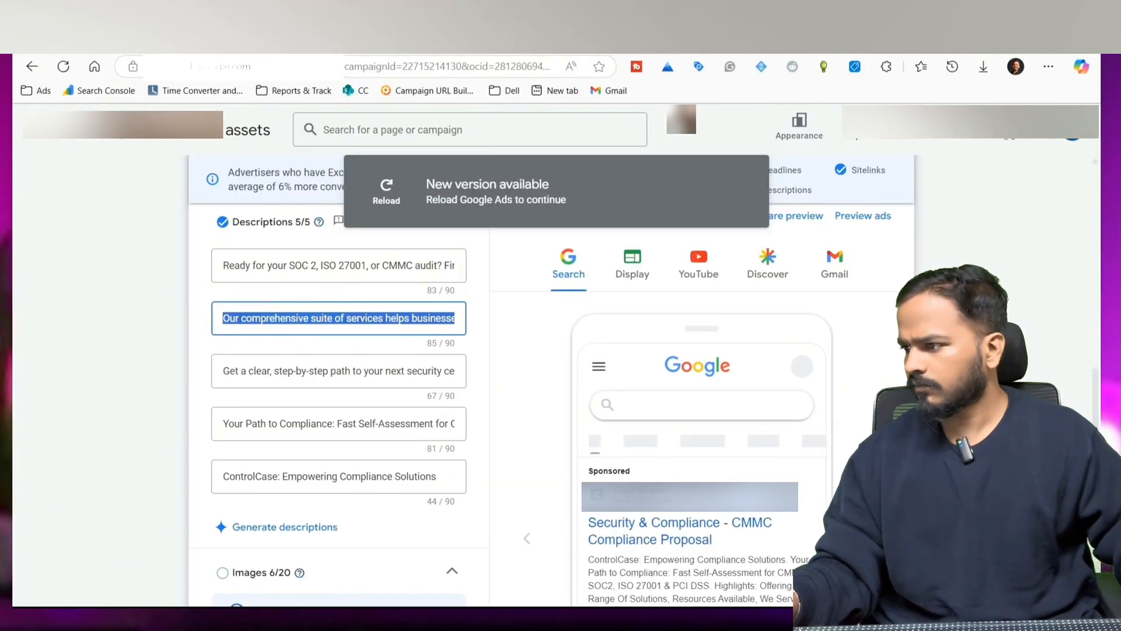
key(ctrl+Tab)
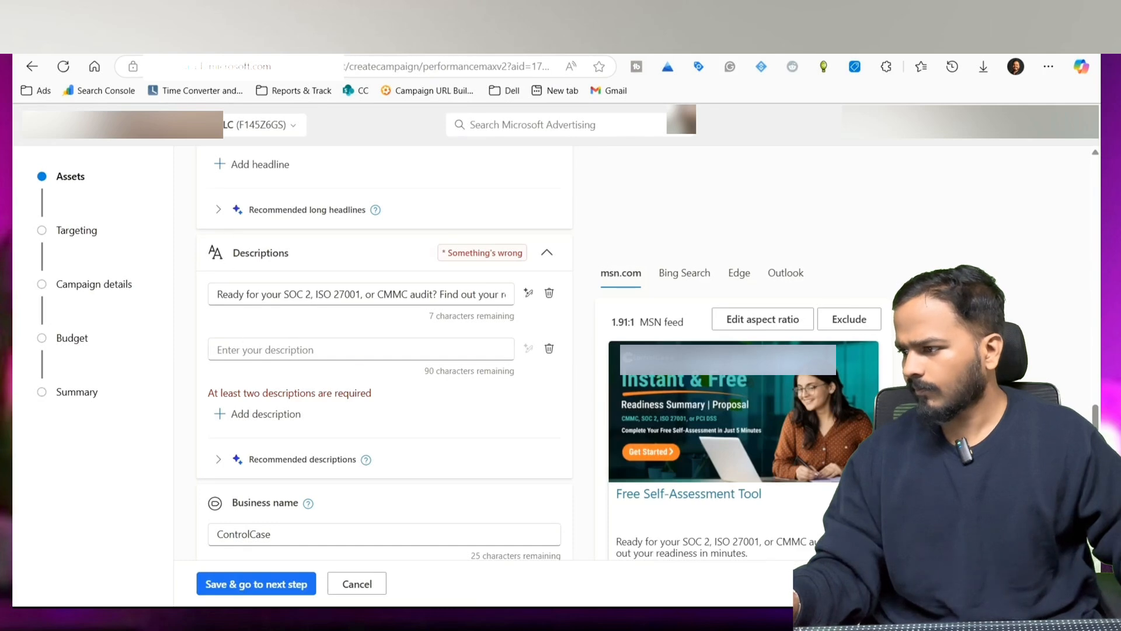
click(275, 350)
text(Our comprehensive suite of services helps businesses achieve and maintain compliance.)
Step: Add a third description in Microsoft Advertising, "Get a clear, step-by-step path to your next security certification.", copied from Google Ads
click(199, 375)
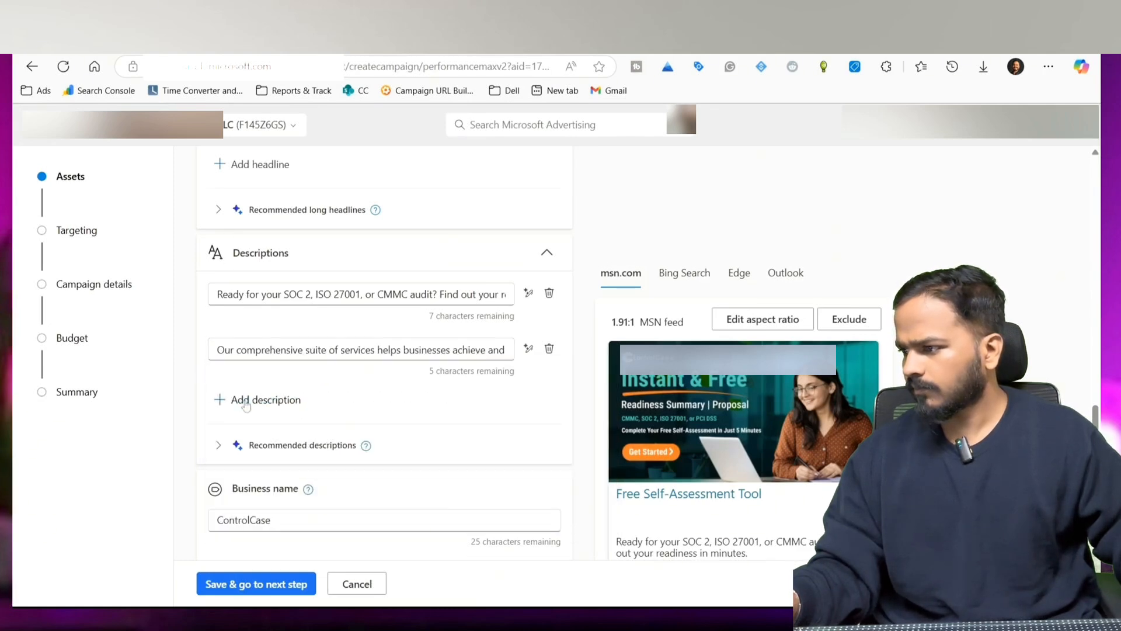
key(ctrl+Tab)
click(271, 372)
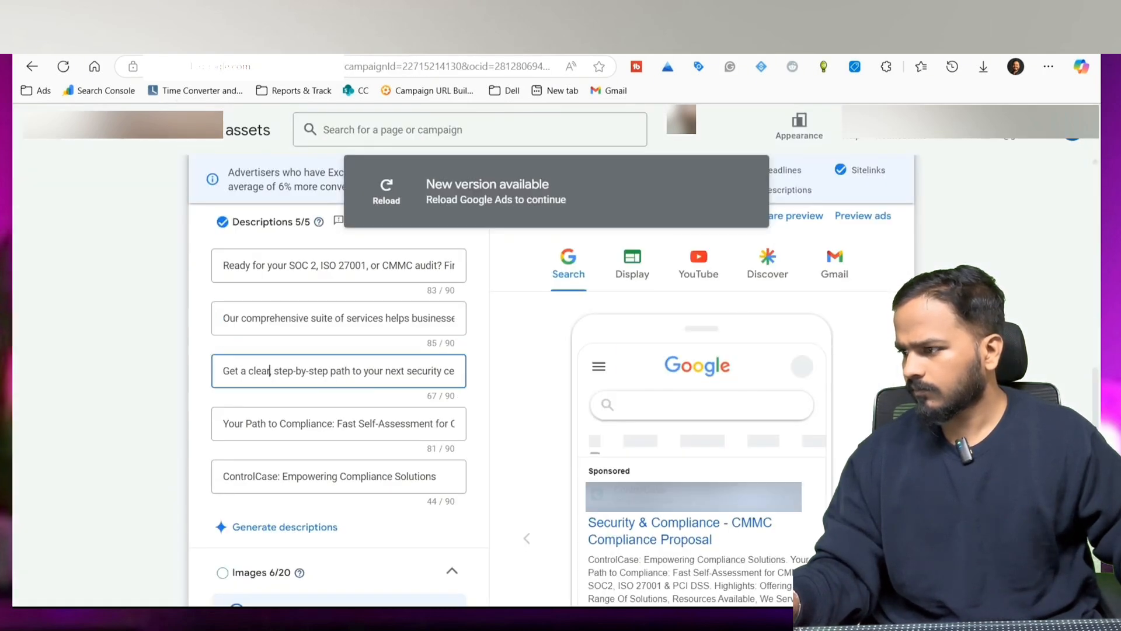
key(ctrl+a)
key(ctrl+Tab)
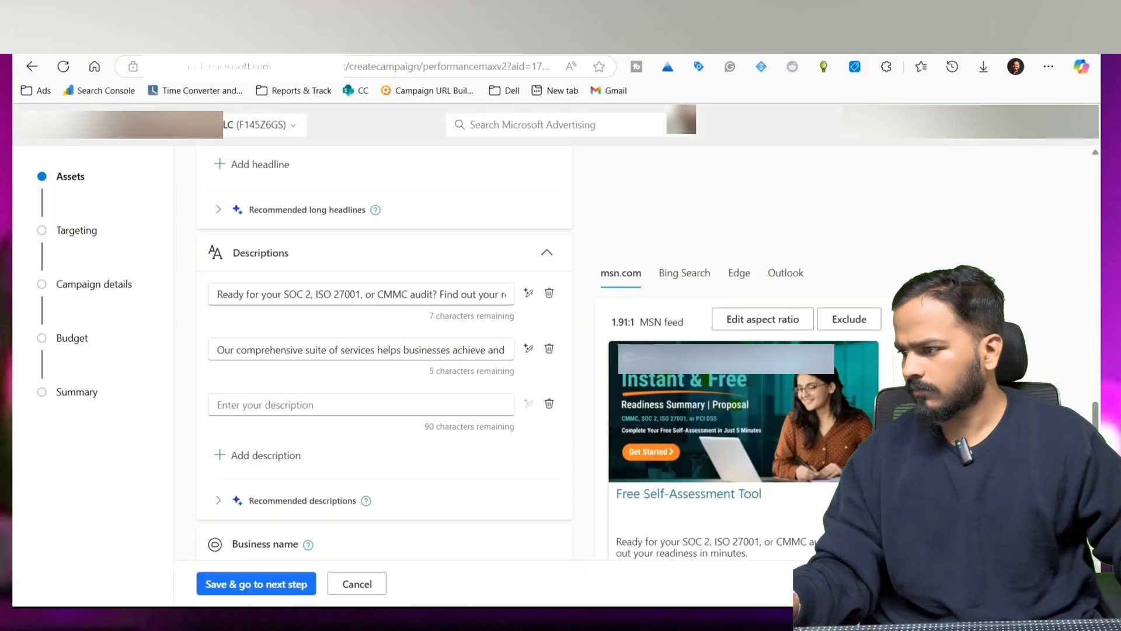
click(258, 406)
text(Get a clear, step-by-step path to your next security certification.)
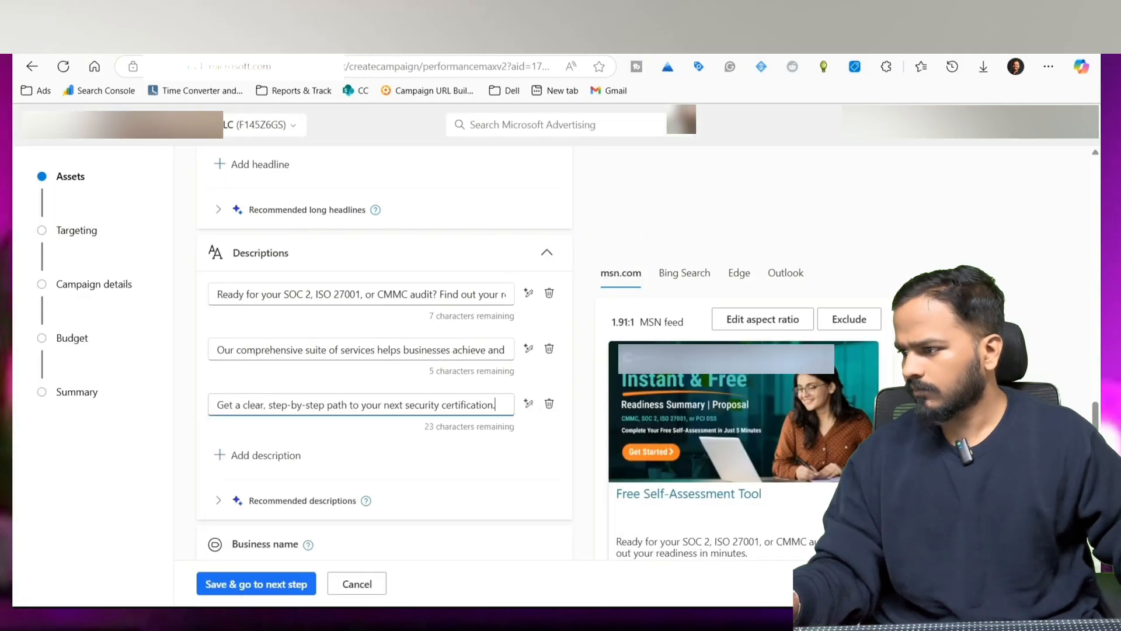
Step: Add a fourth description in Microsoft Advertising, "Your Path to Compliance: Fast Self-Assessment for CMMC, SOC2, ISO 27001 & PCI DSS", copied from Google Ads
key(ctrl+shift+Tab)
click(284, 424)
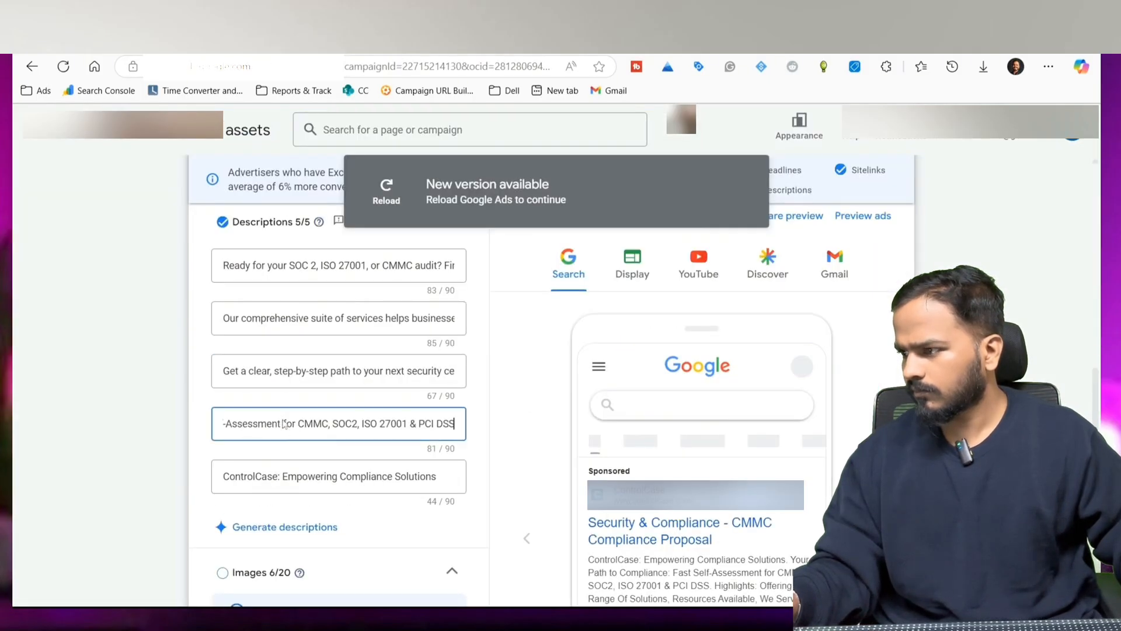
key(ctrl+a)
key(ctrl+c)
key(ctrl+Tab)
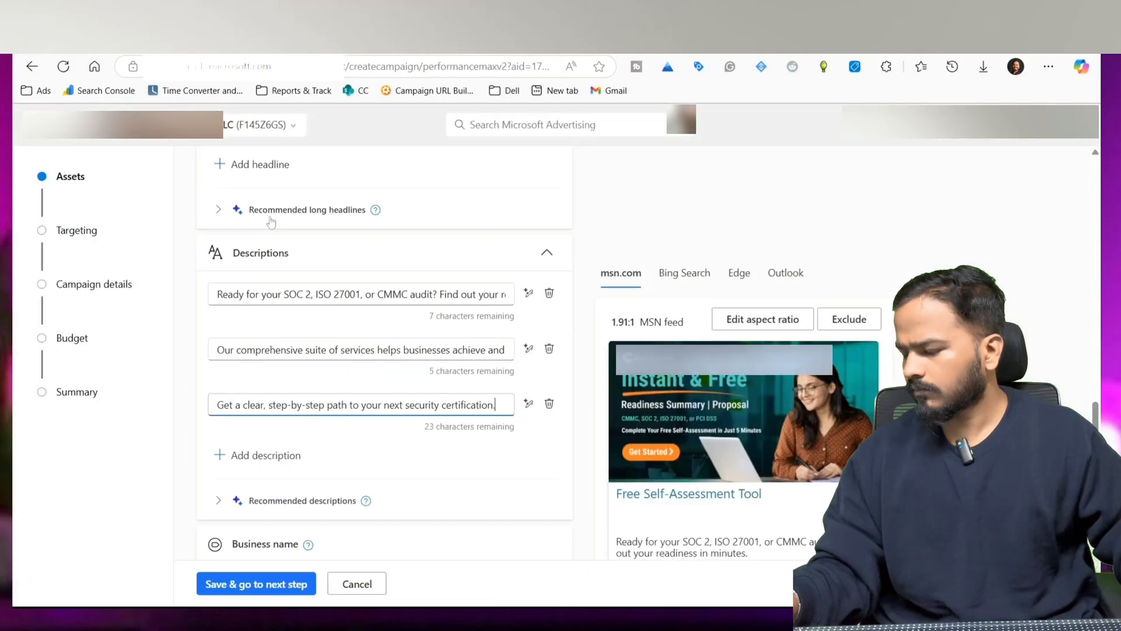
click(260, 457)
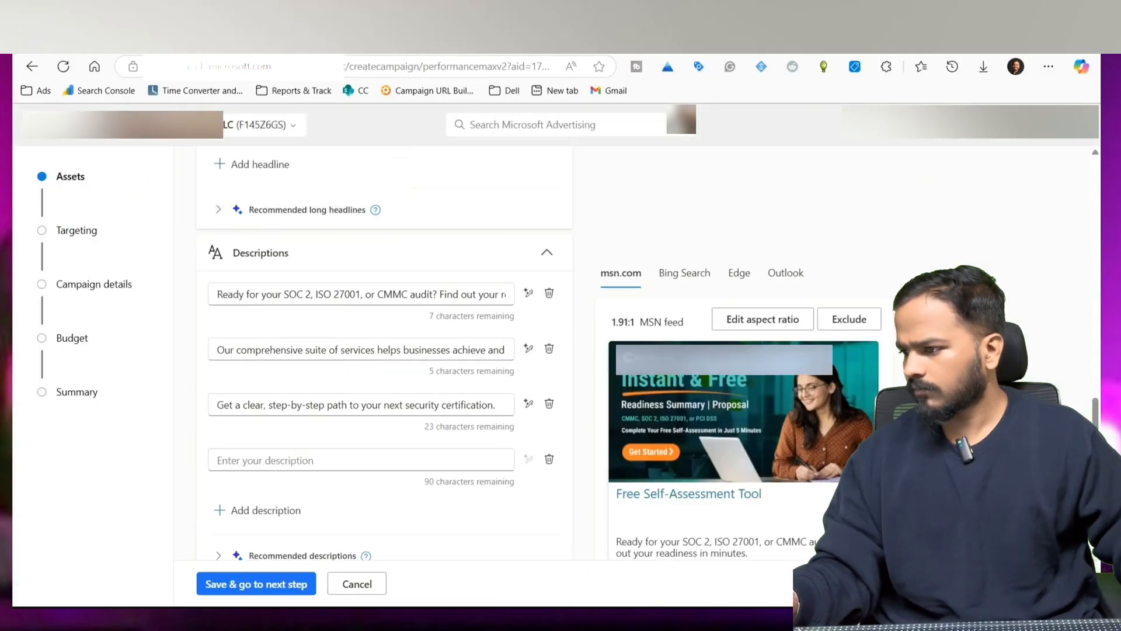
key(ctrl+v)
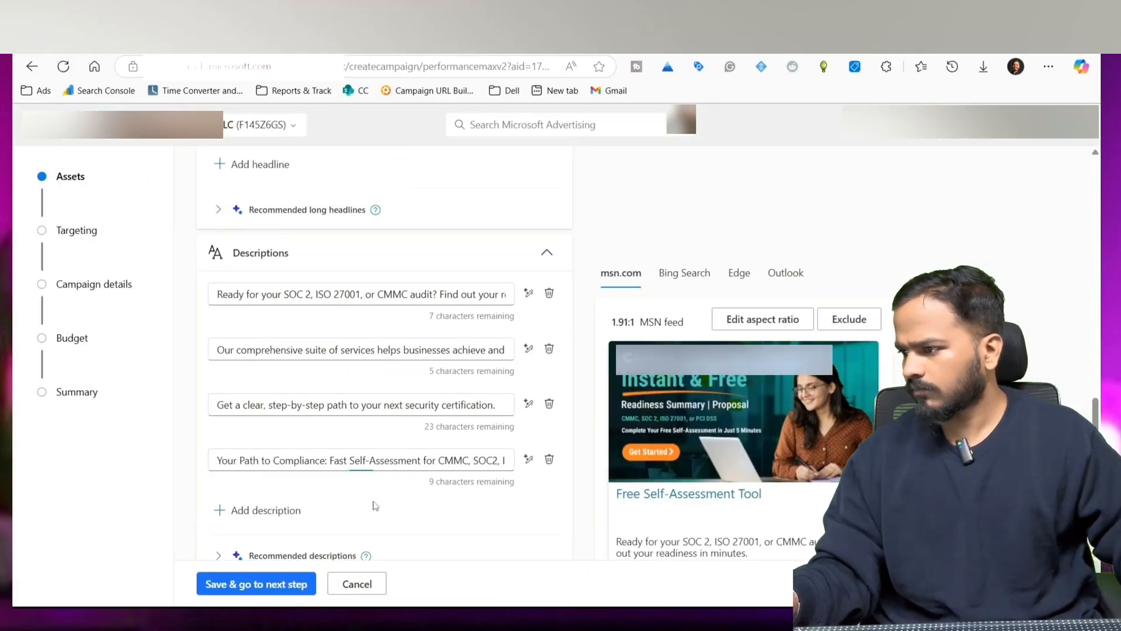
Step: Add a fifth description in Microsoft Advertising, "ControlCase: Empowering Compliance Solutions", copied from Google Ads
key(ctrl+shift+Tab)
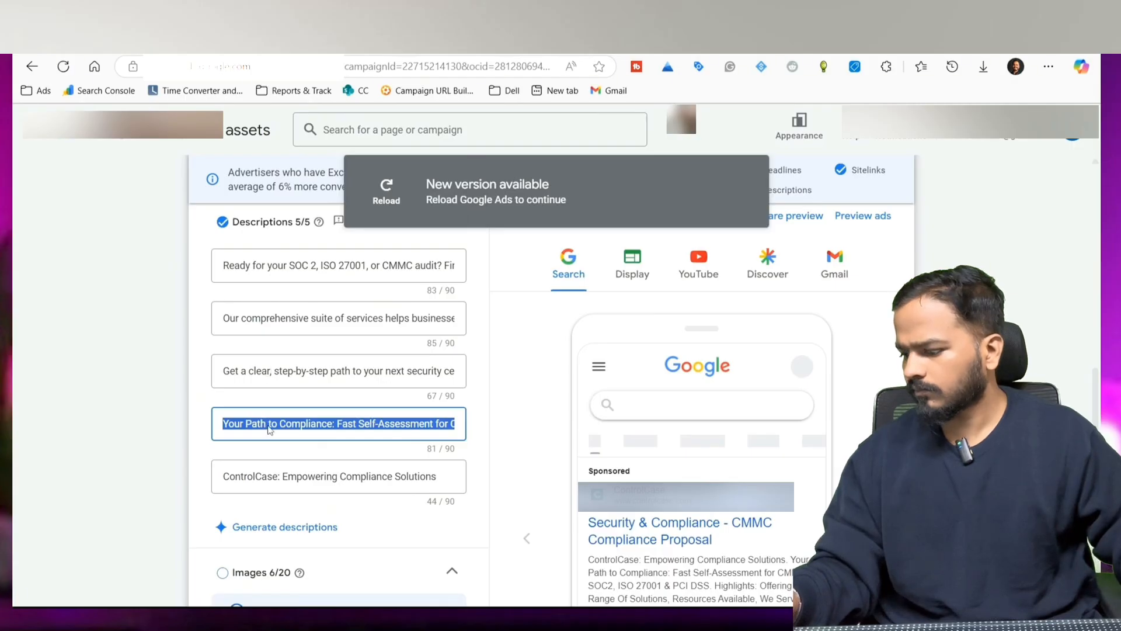
click(261, 404)
key(ctrl+a)
key(ctrl+c)
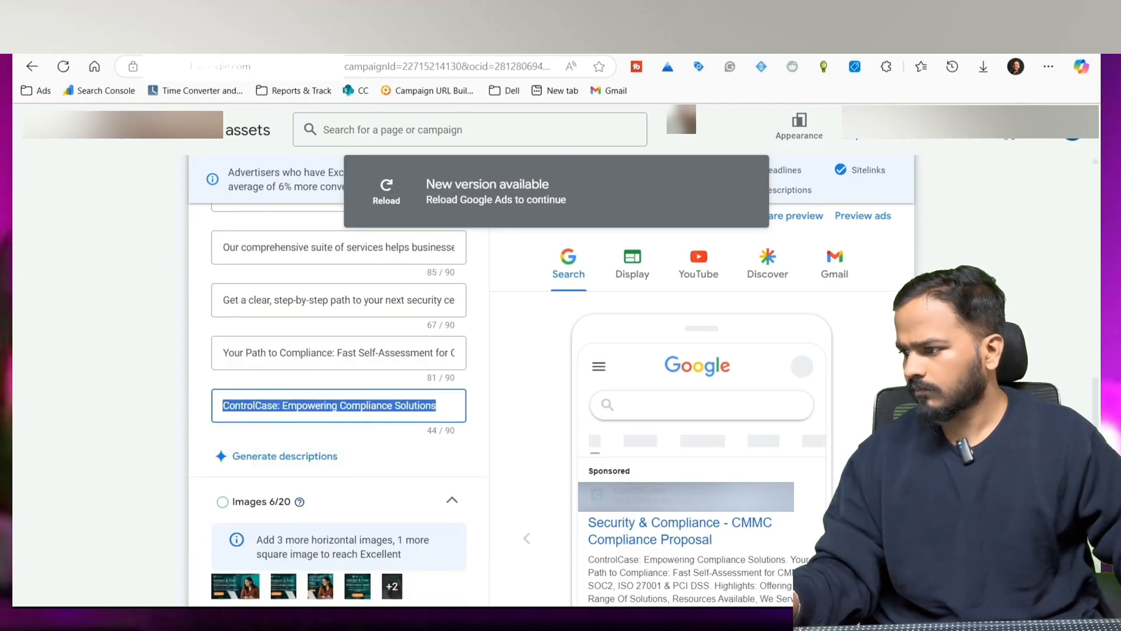
key(ctrl+Tab)
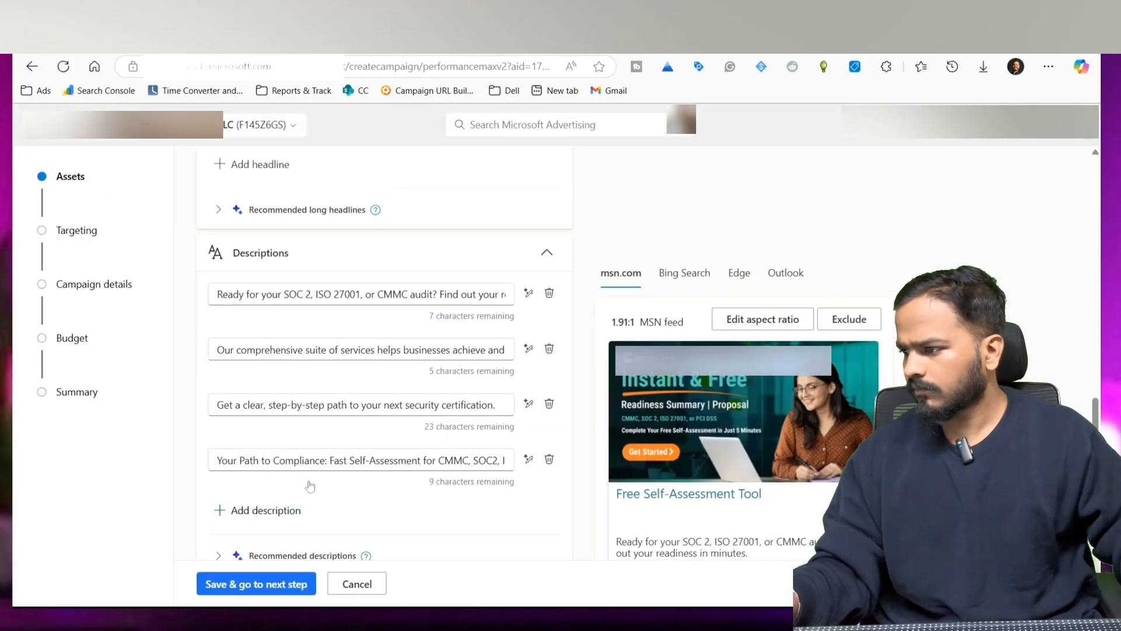
click(331, 474)
scroll(291, 405, down, 2)
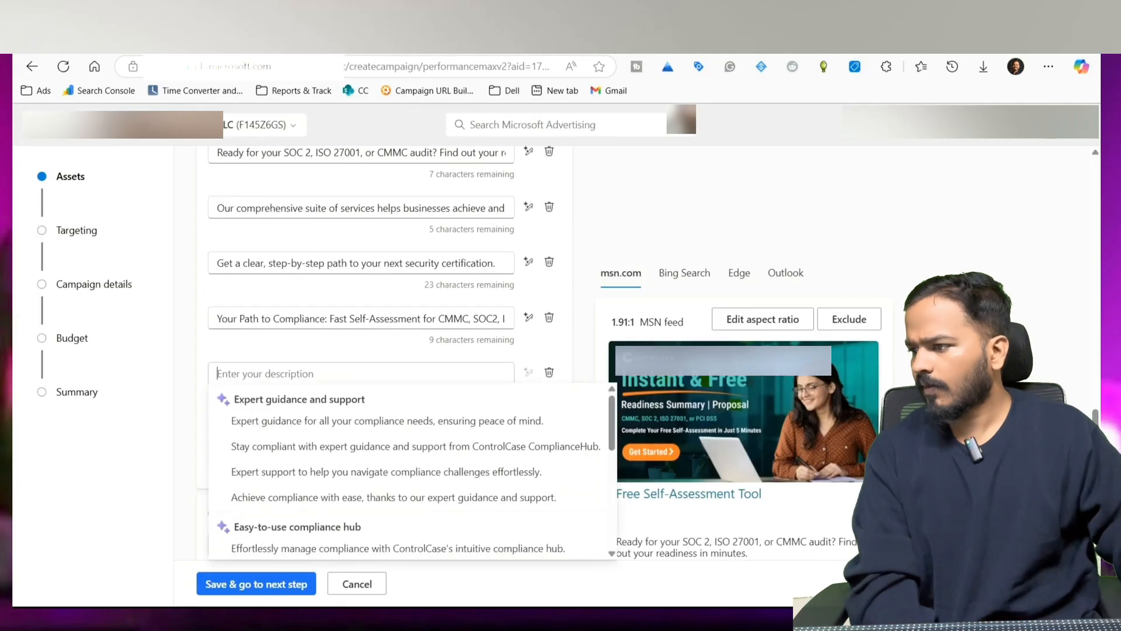
key(ctrl+v)
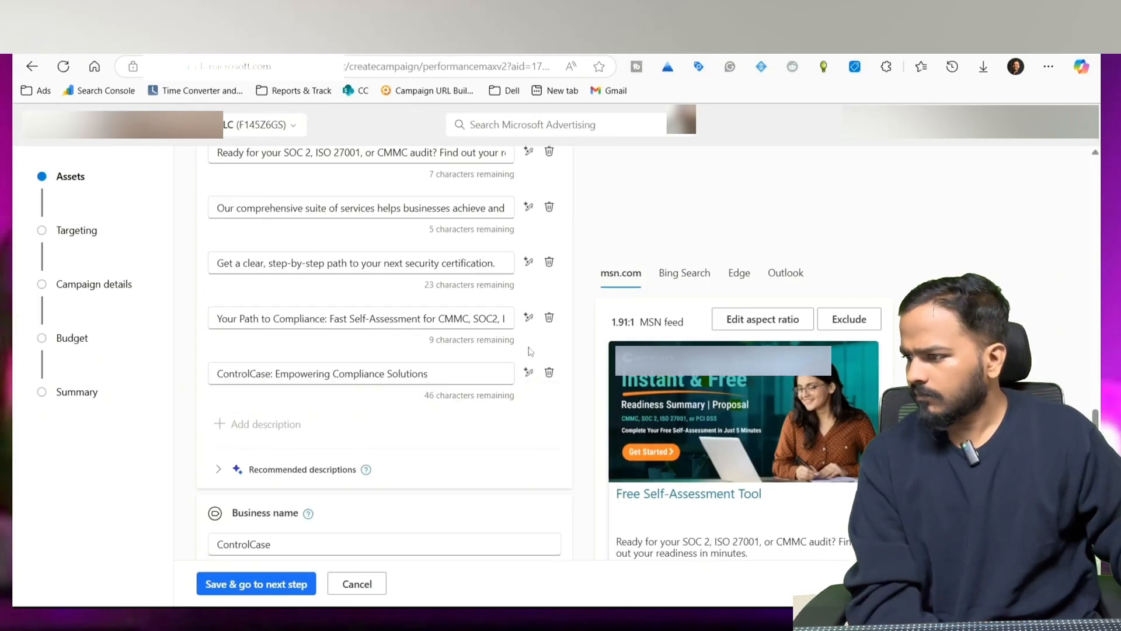
Step: Set the asset group's call-to-action to Free Quote
scroll(363, 433, down, 4)
scroll(366, 435, down, 3)
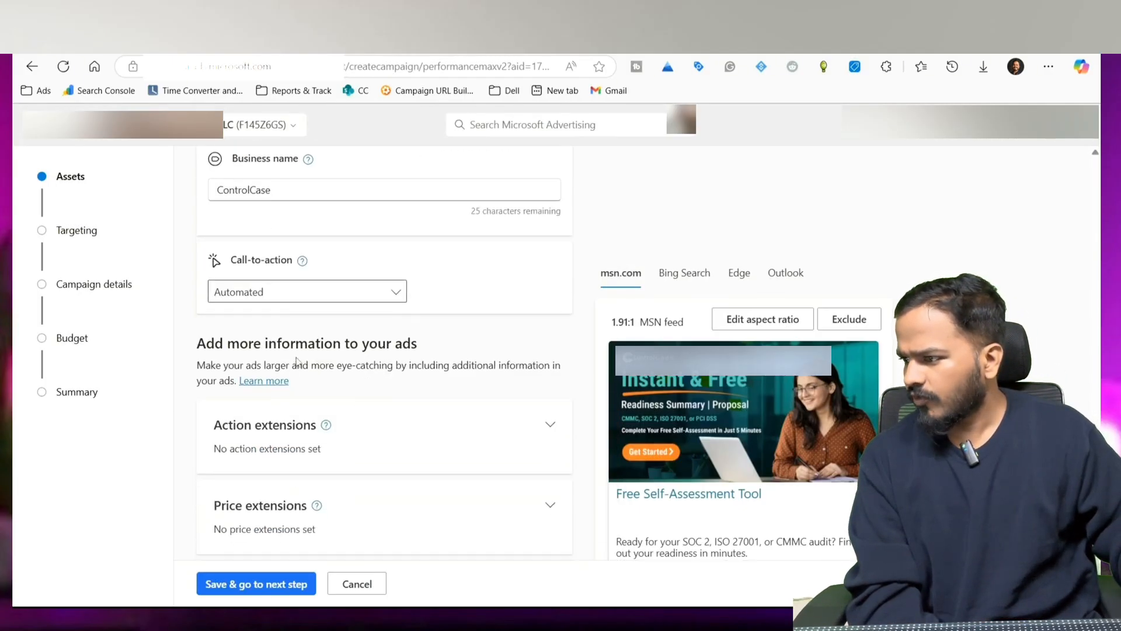
click(263, 292)
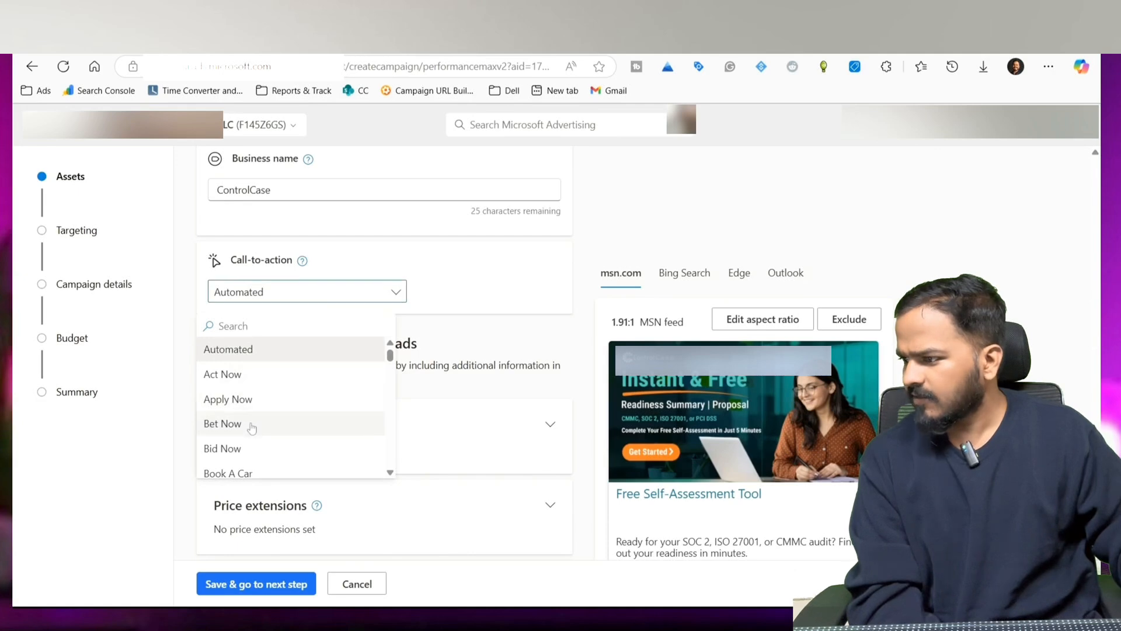
scroll(250, 426, down, 3)
scroll(253, 430, down, 3)
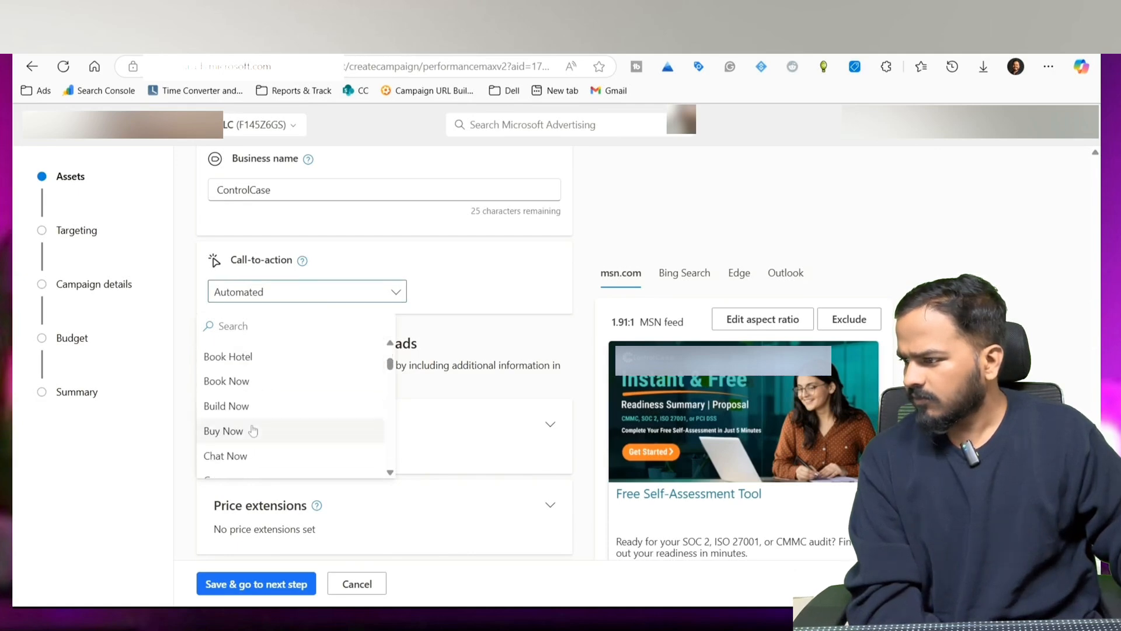
scroll(260, 428, down, 3)
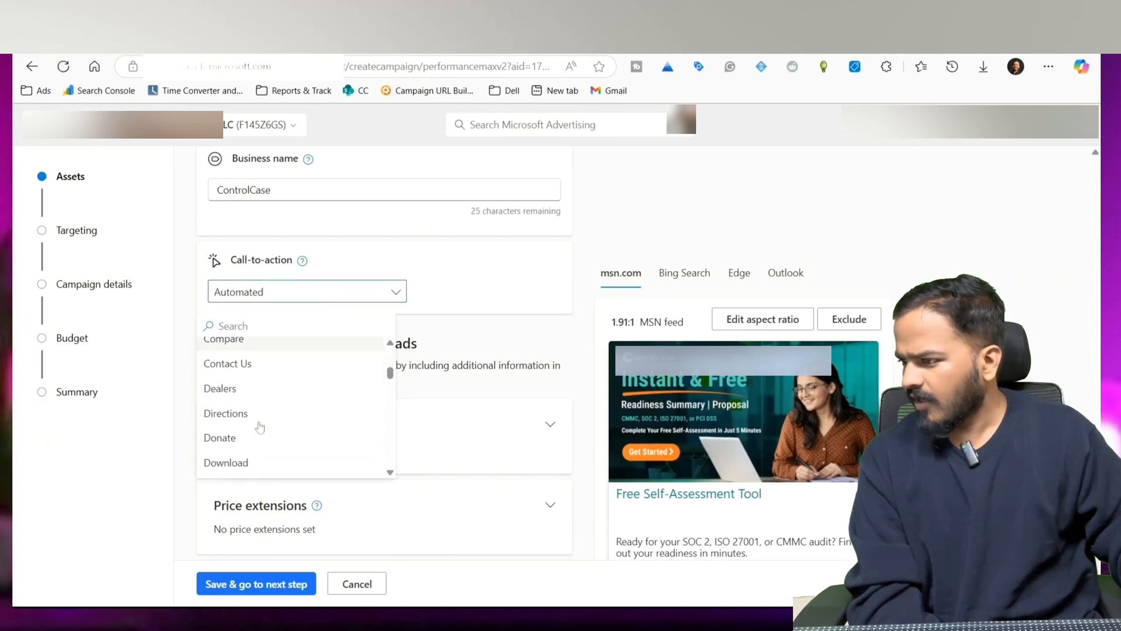
scroll(260, 427, down, 2)
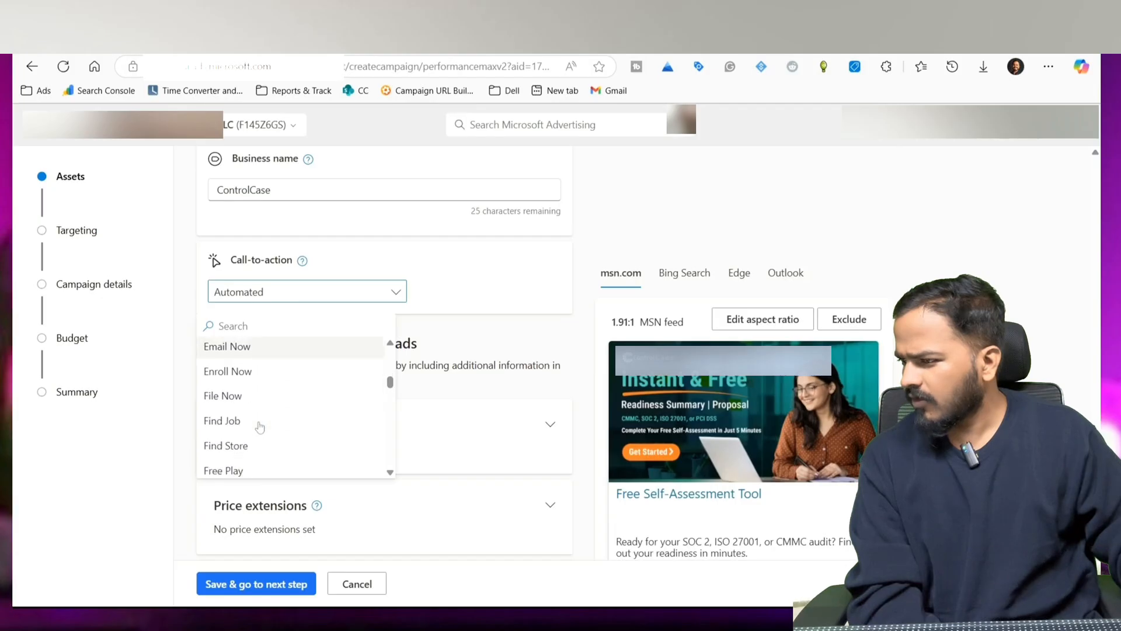
scroll(260, 427, down, 3)
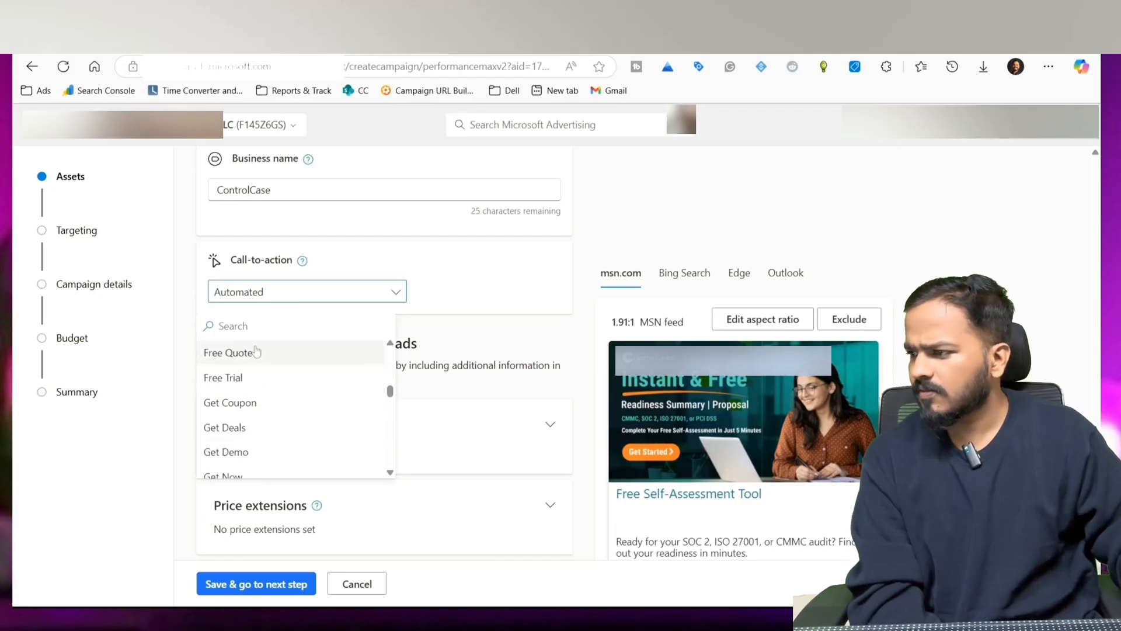
key(Return)
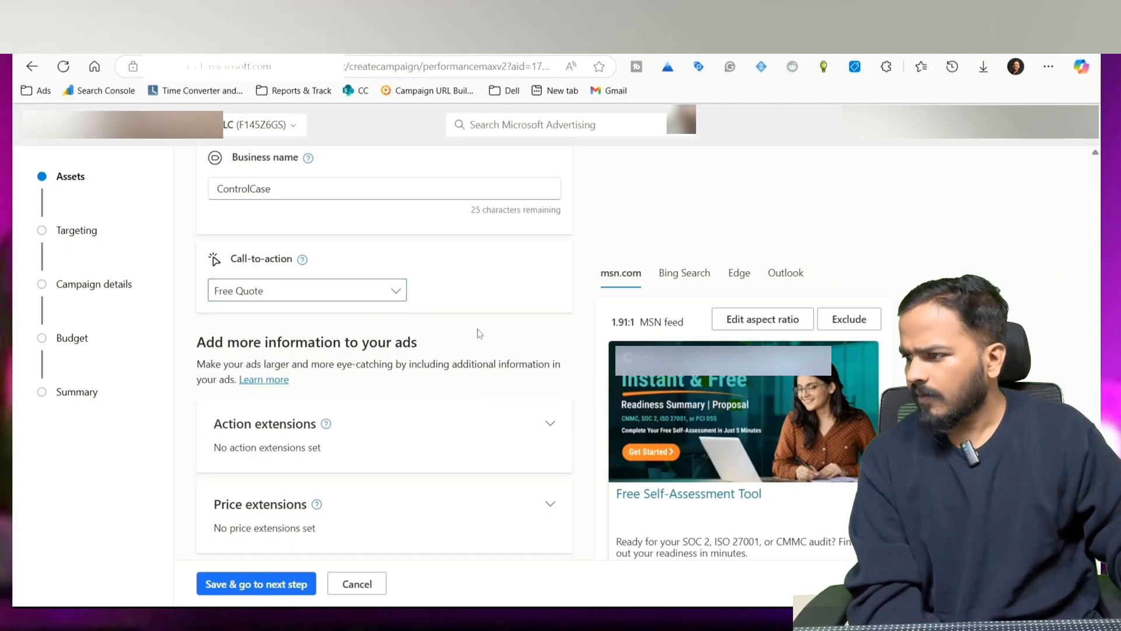
Step: Check which action extensions are available to add to the ads, without adding any
scroll(479, 332, down, 2)
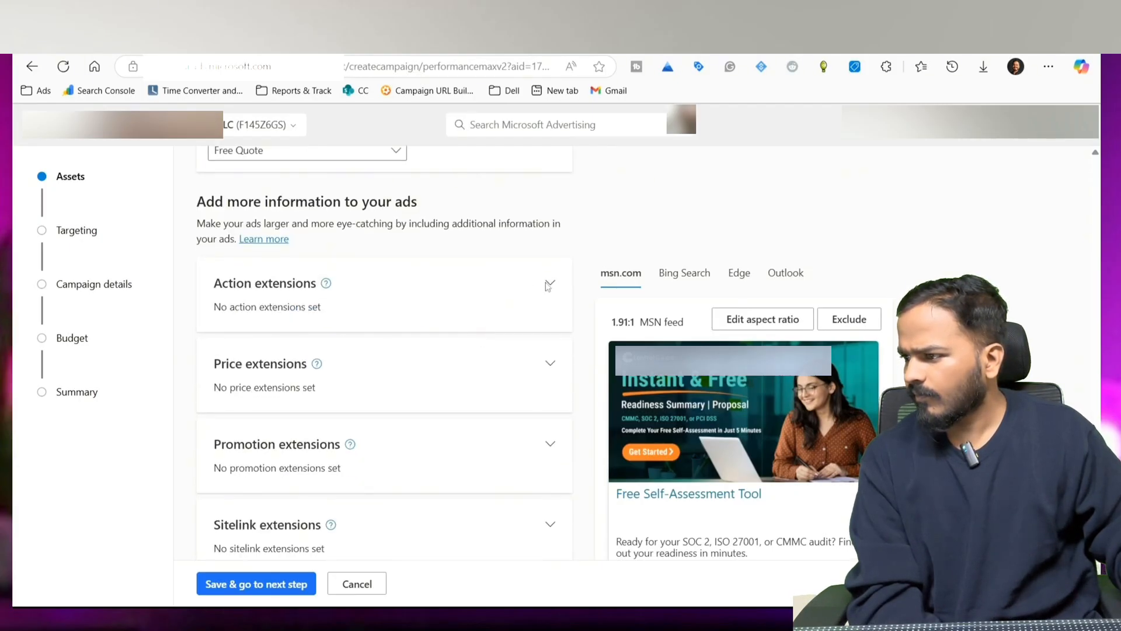
click(549, 284)
click(549, 286)
click(548, 286)
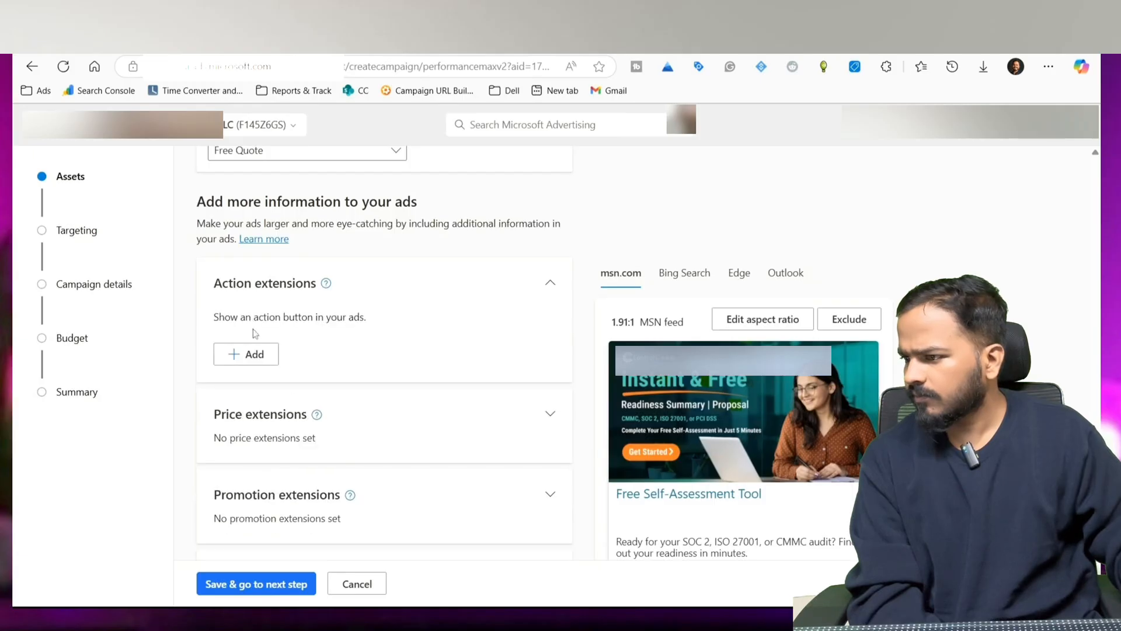
click(241, 350)
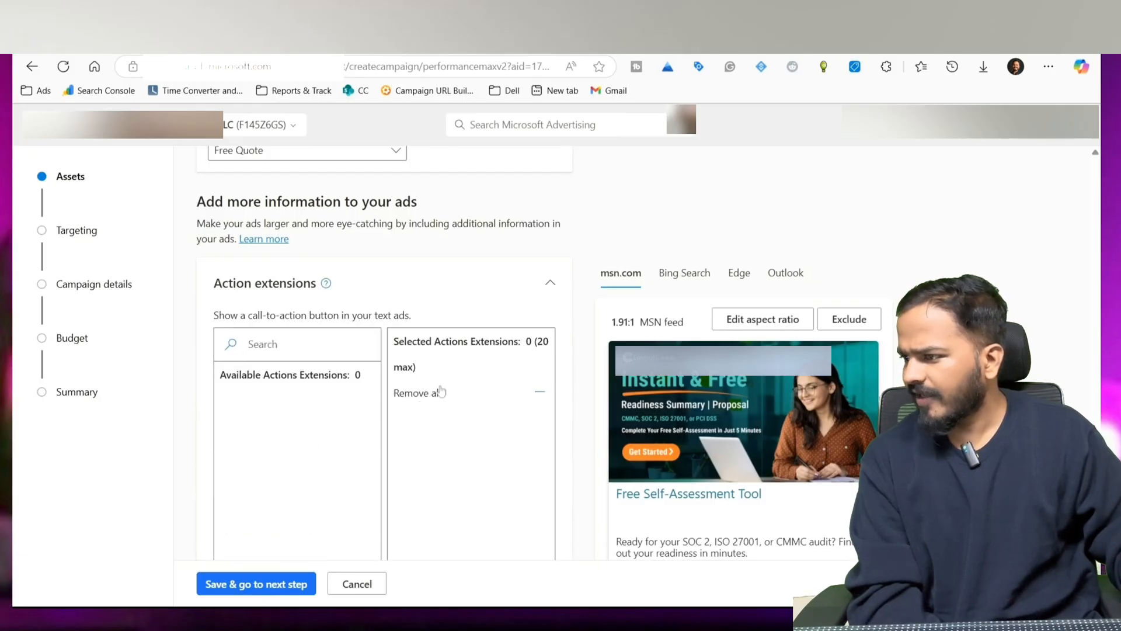
click(549, 286)
scroll(455, 373, down, 1)
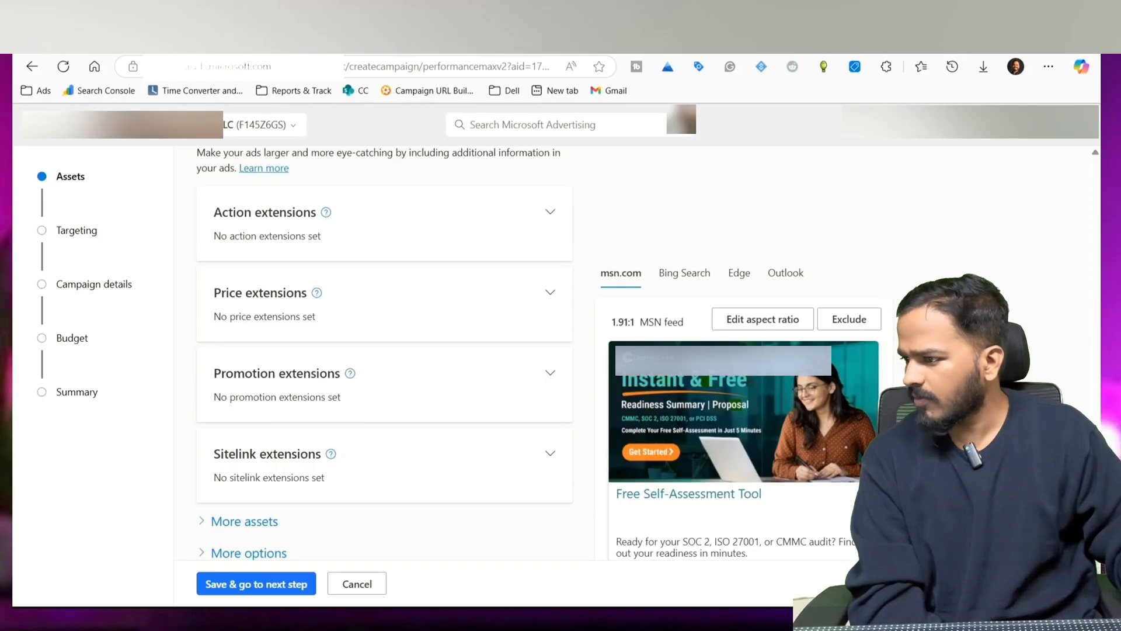
Step: Save the assets and continue to the campaign's Targeting stage
scroll(454, 376, down, 2)
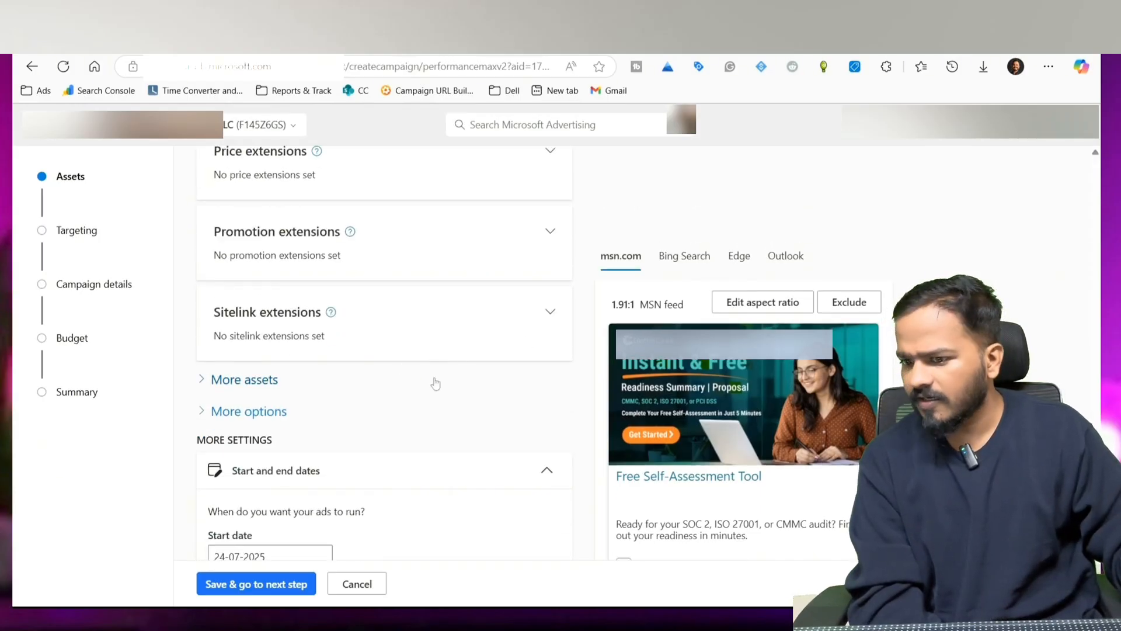
scroll(433, 383, down, 2)
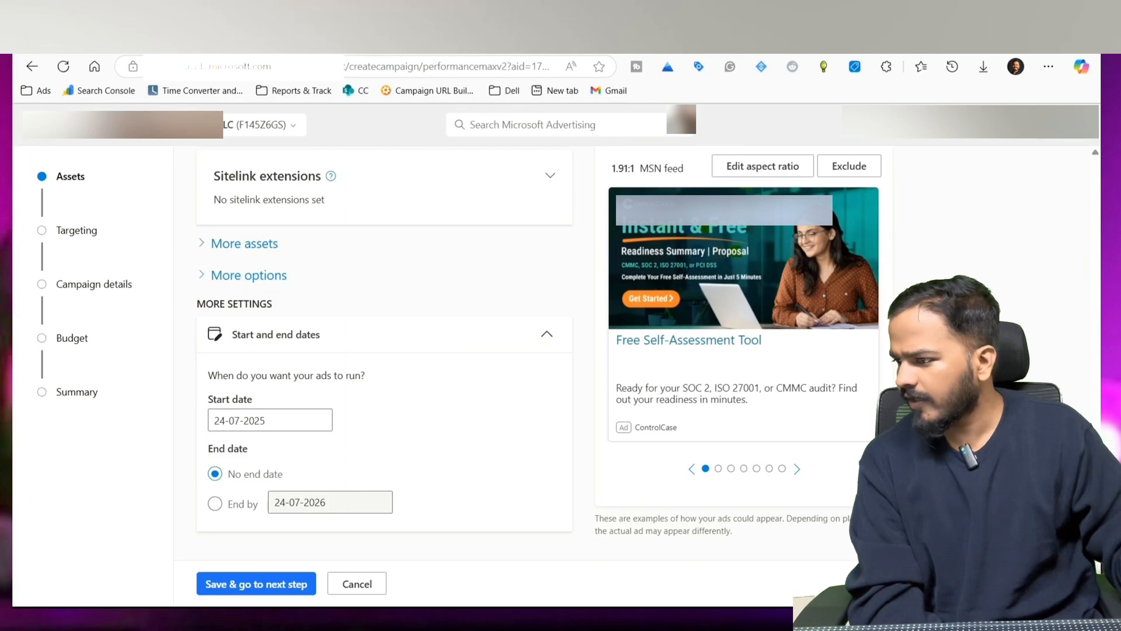
click(253, 583)
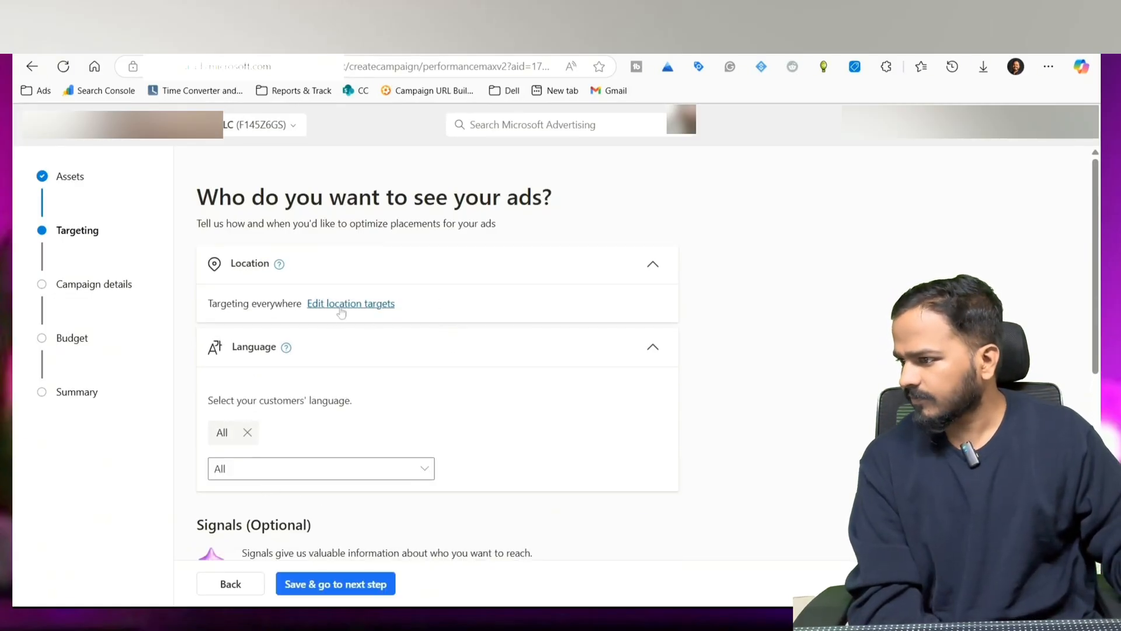
Step: Edit the location targets to use specific locations and target the United States
click(342, 305)
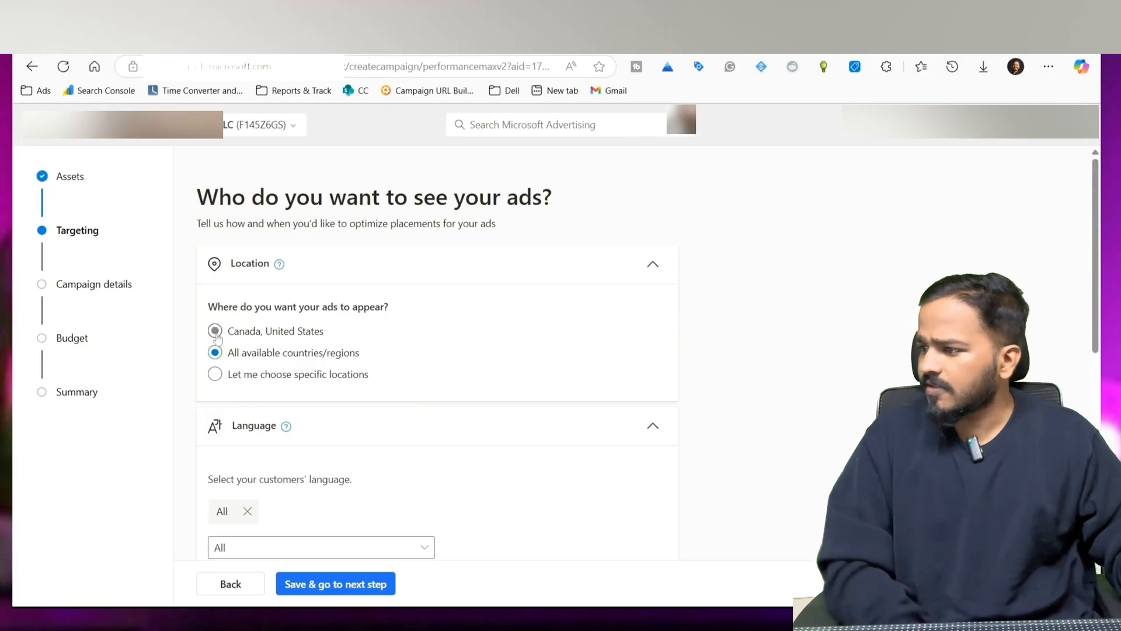
click(221, 378)
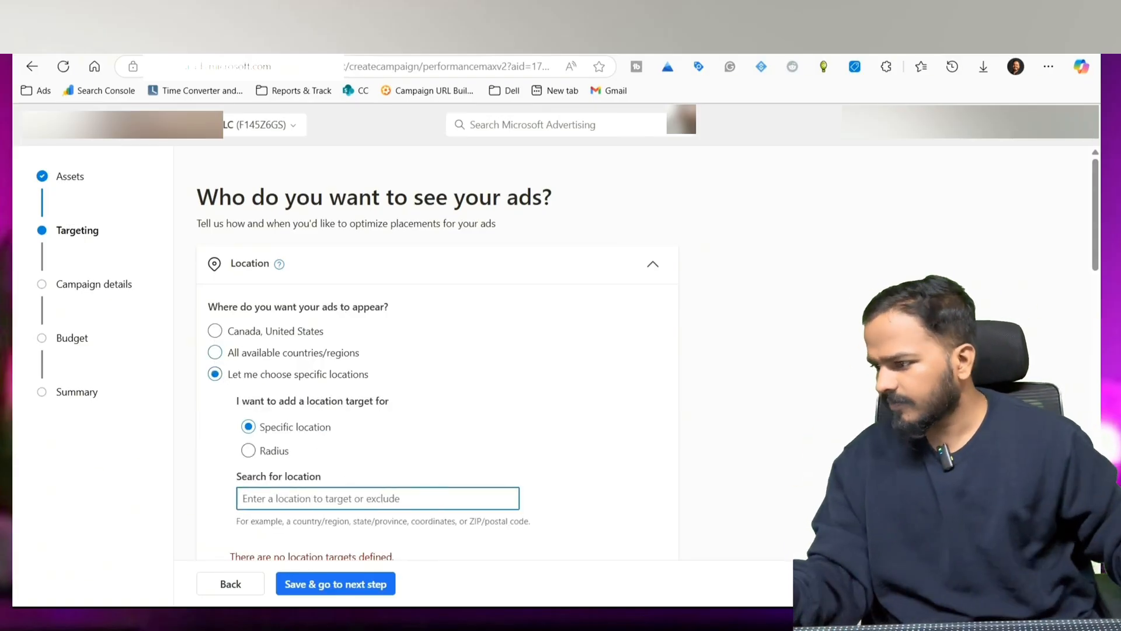
text(united)
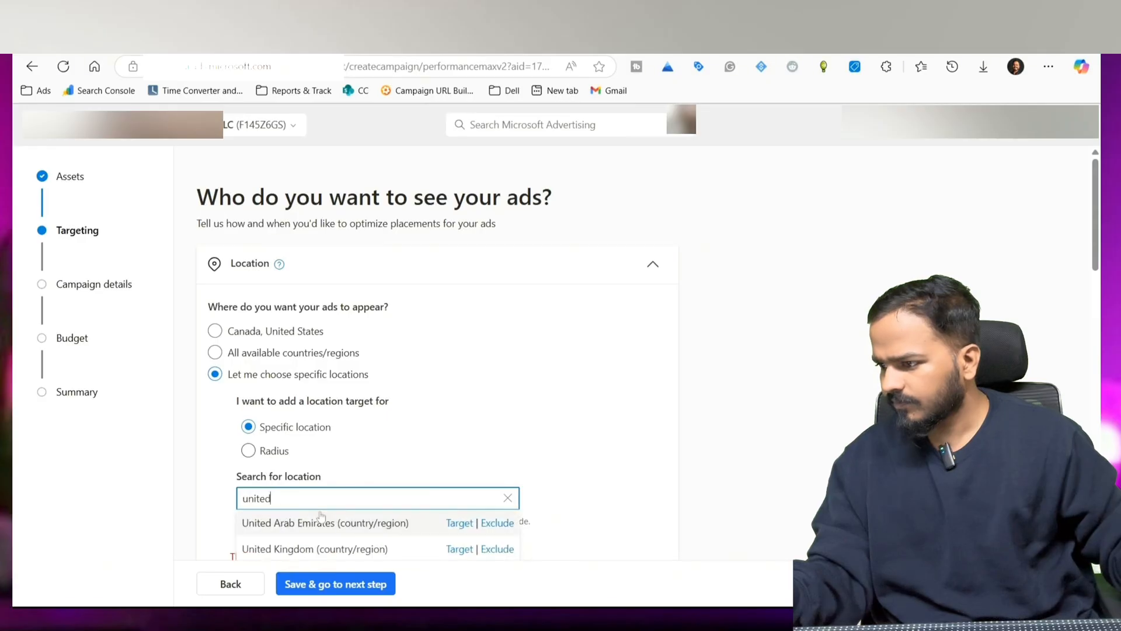
scroll(334, 530, down, 1)
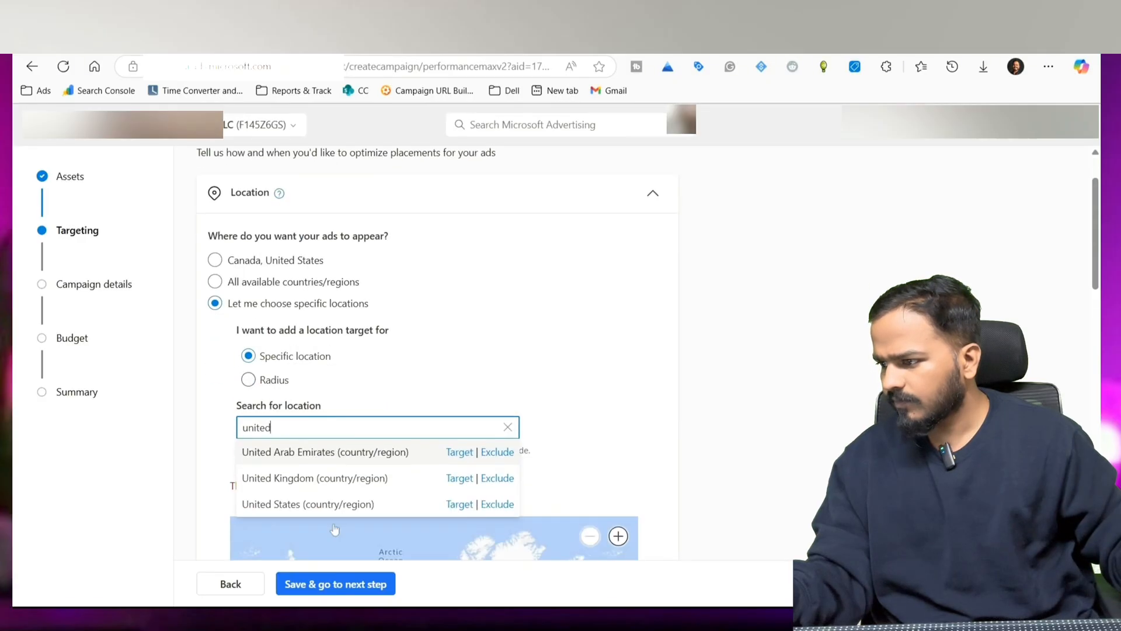
click(454, 513)
scroll(651, 386, down, 1)
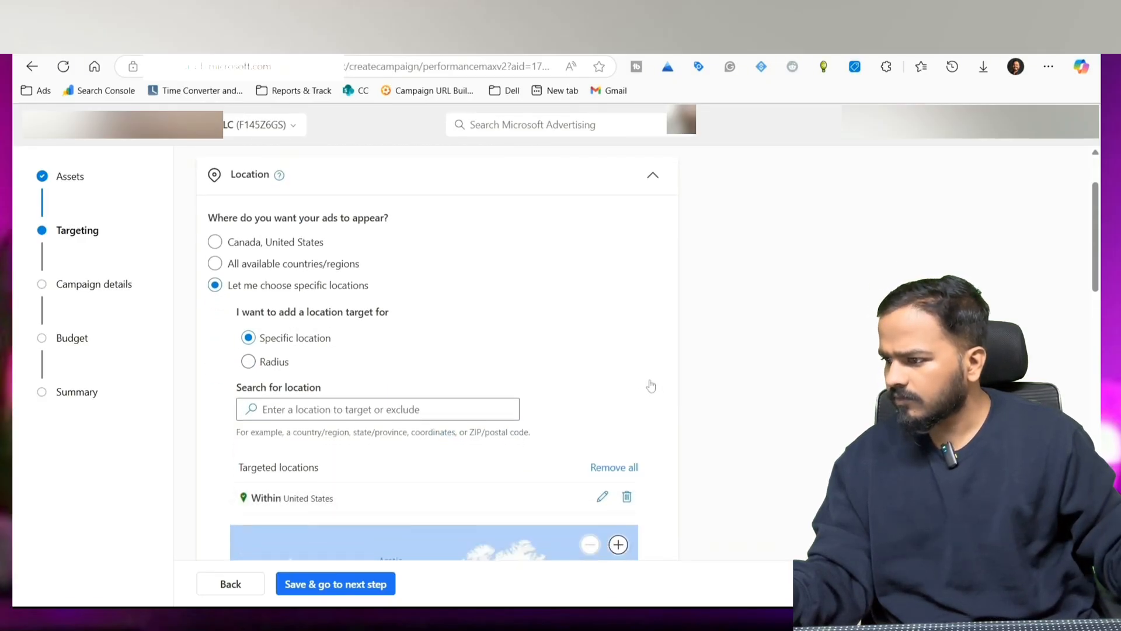
Step: Limit who should see the ads to people in the targeted locations
scroll(651, 386, down, 5)
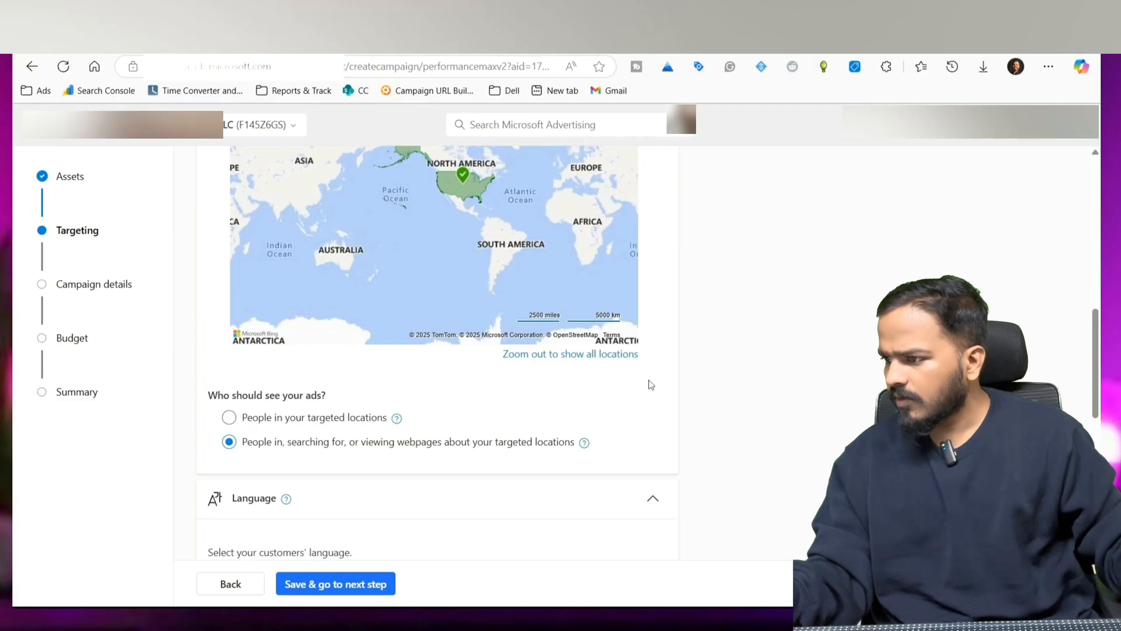
scroll(652, 386, down, 1)
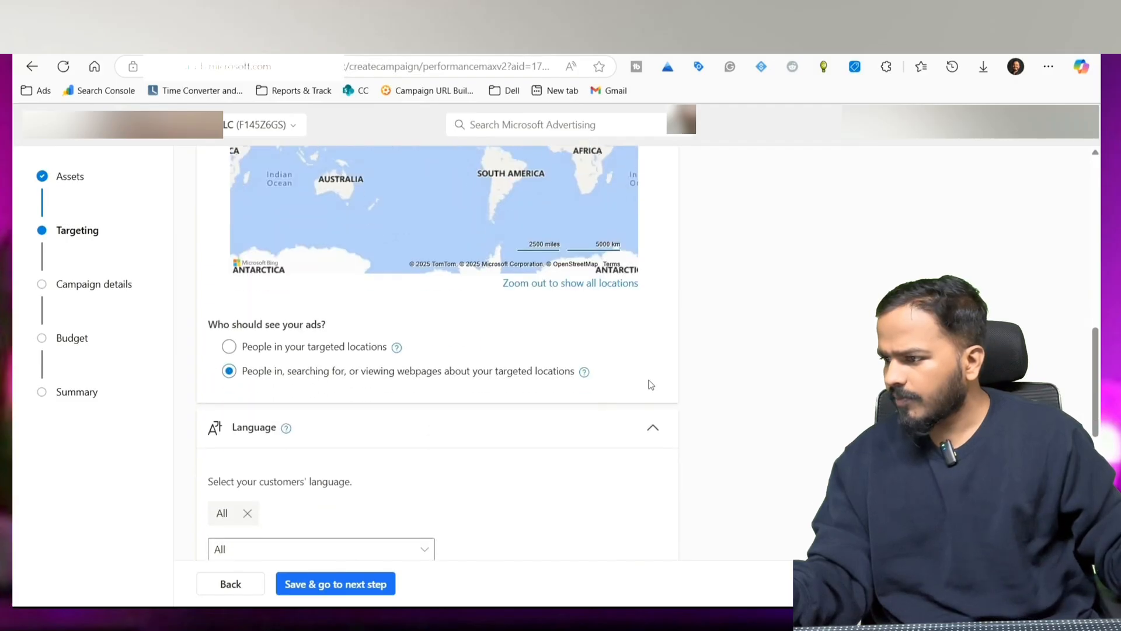
click(229, 347)
Step: Start creating a new audience signal for the campaign and name it "SS"
scroll(638, 343, down, 1)
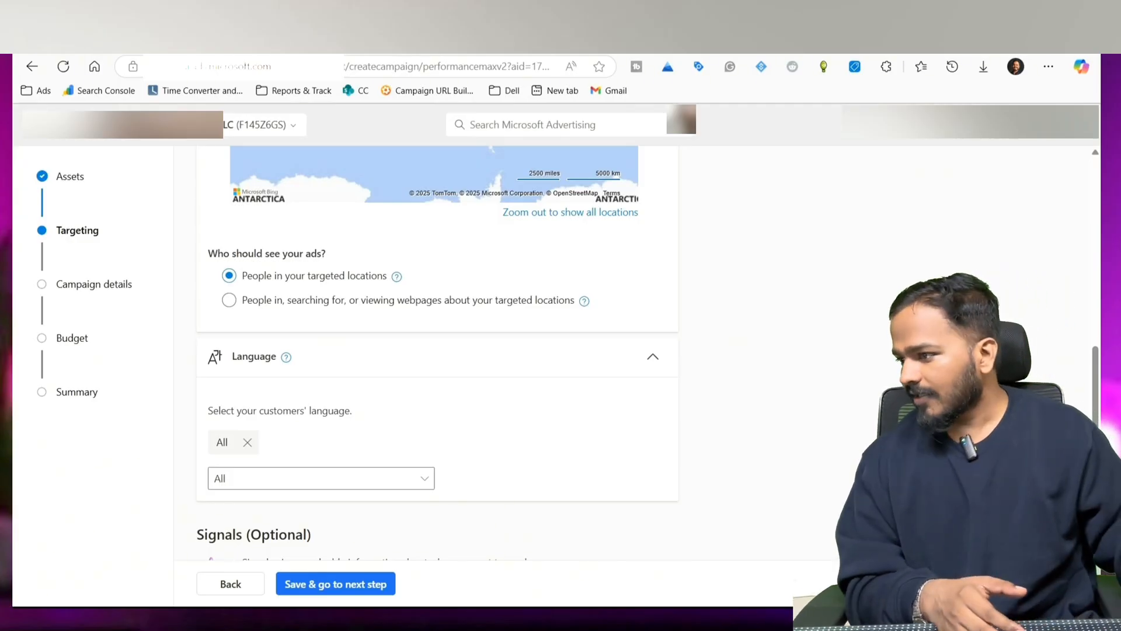
scroll(415, 380, down, 3)
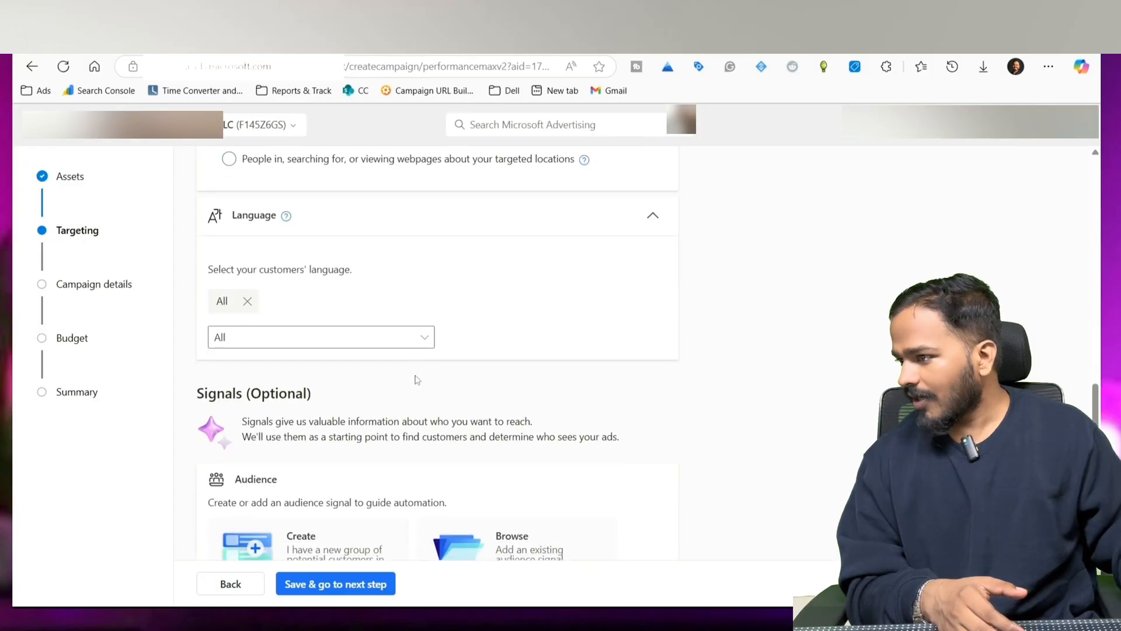
scroll(310, 346, down, 4)
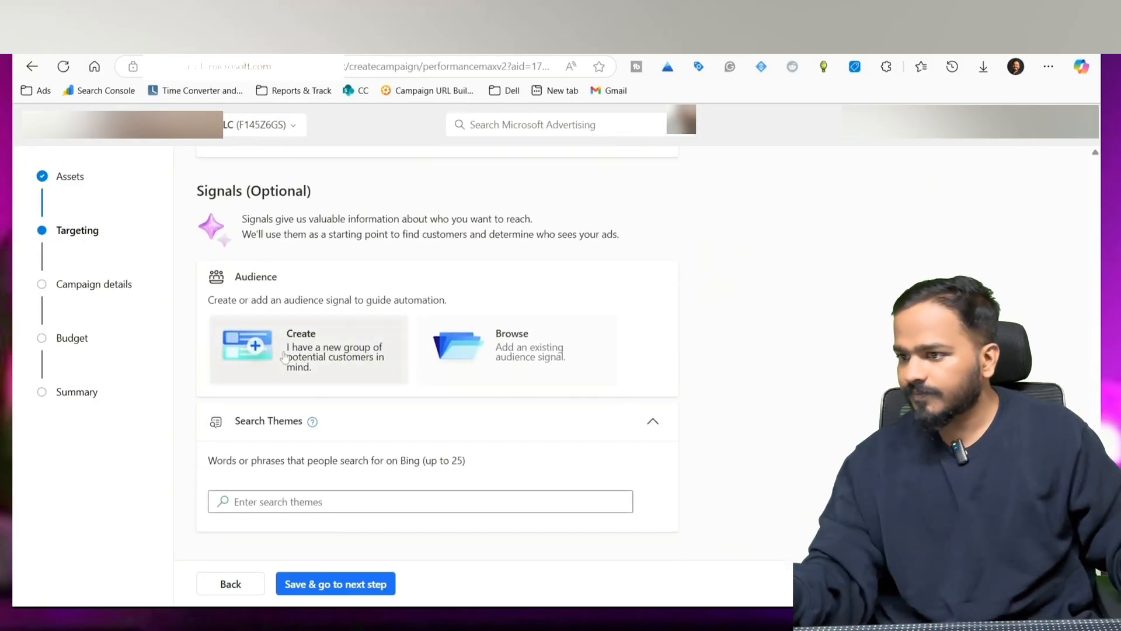
click(285, 356)
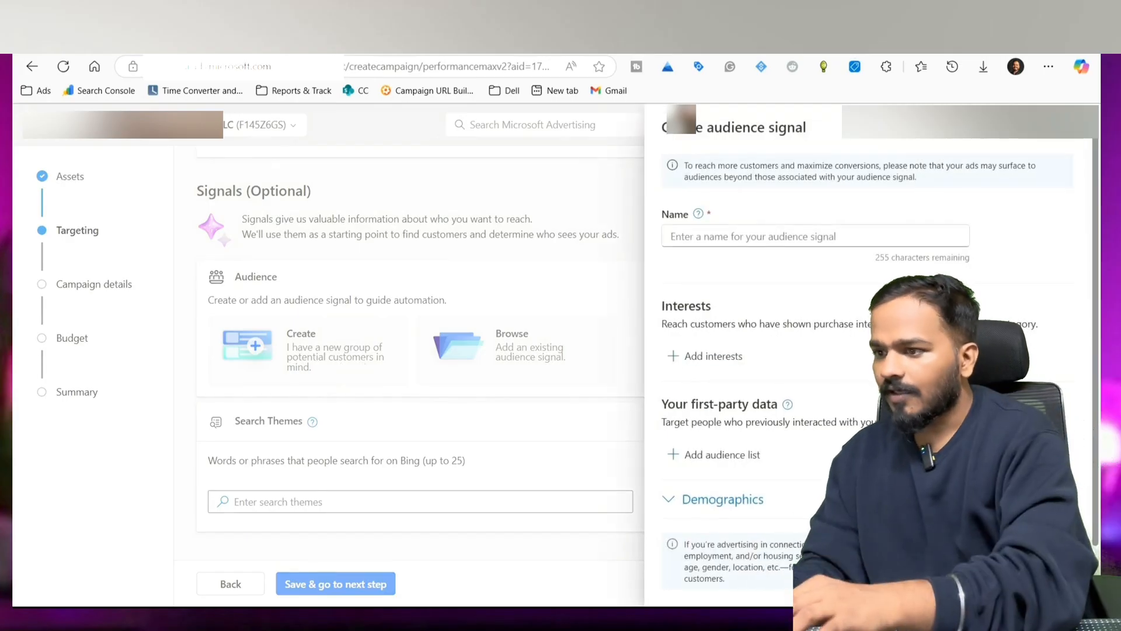
click(736, 237)
text(SE)
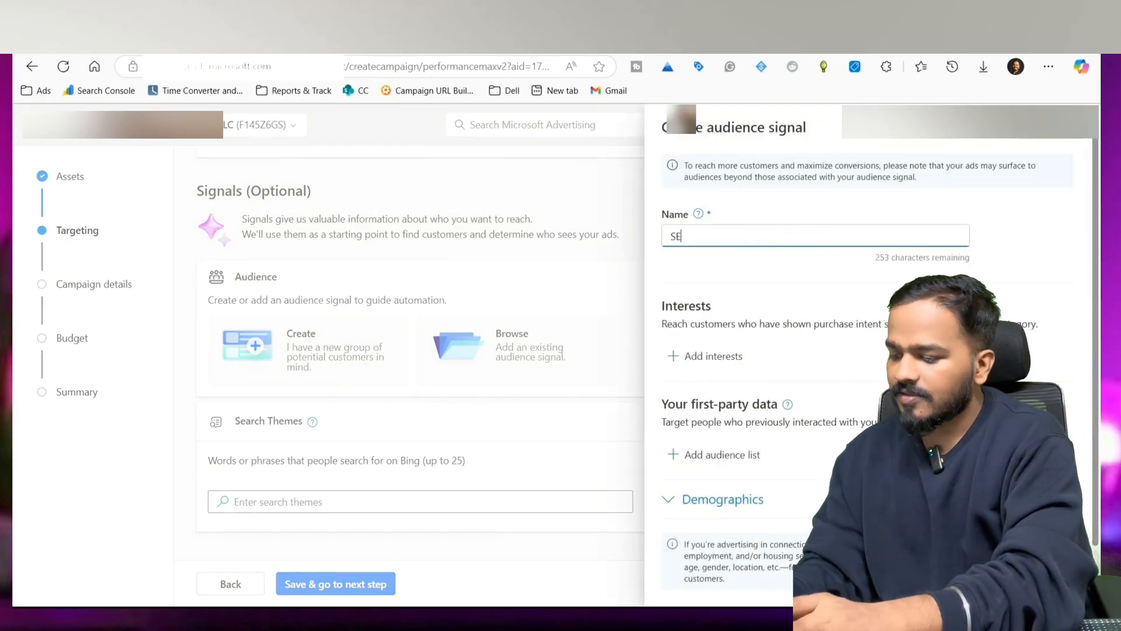
key(BackSpace)
text(S)
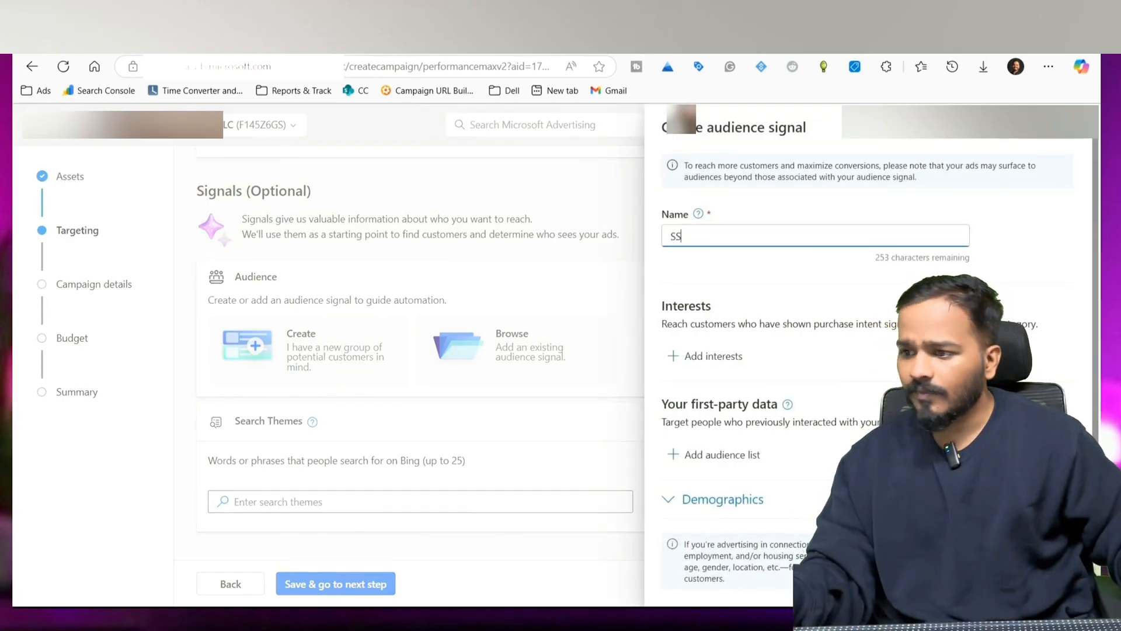
Step: Search the in-market audiences in the signal's interests for "pci", without adding any
click(698, 358)
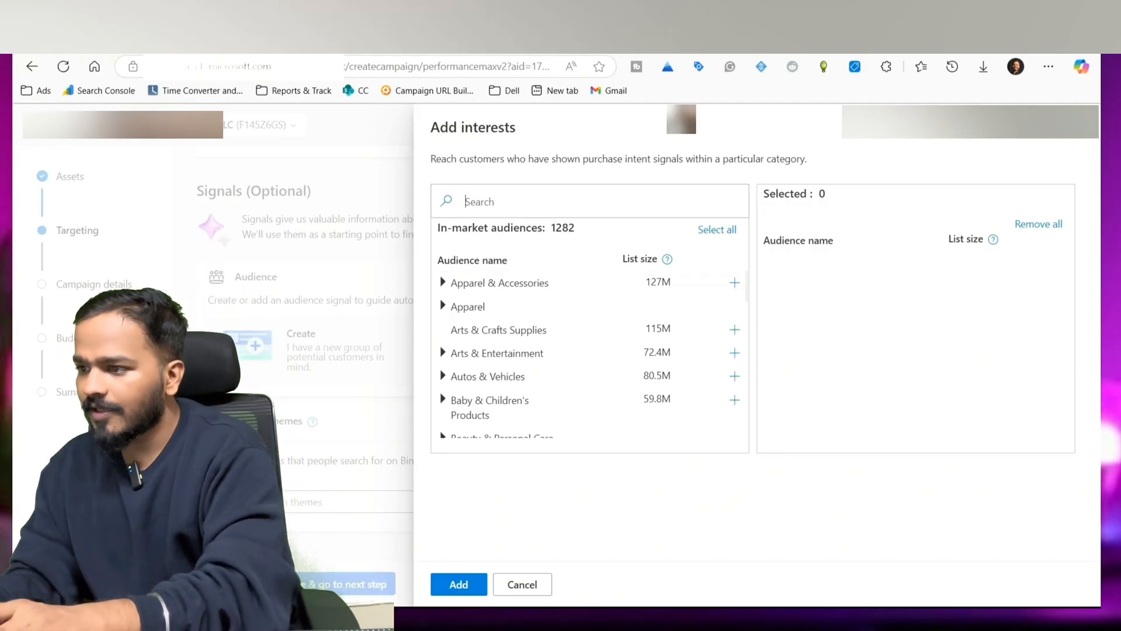
text(o)
key(BackSpace)
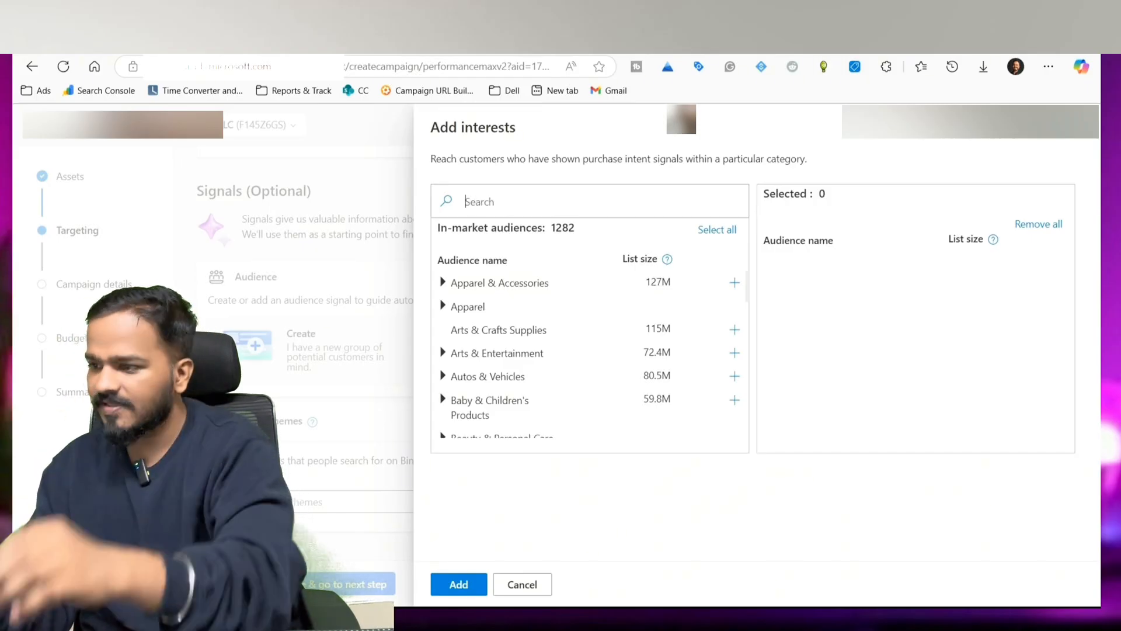
text(pciu)
key(BackSpace)
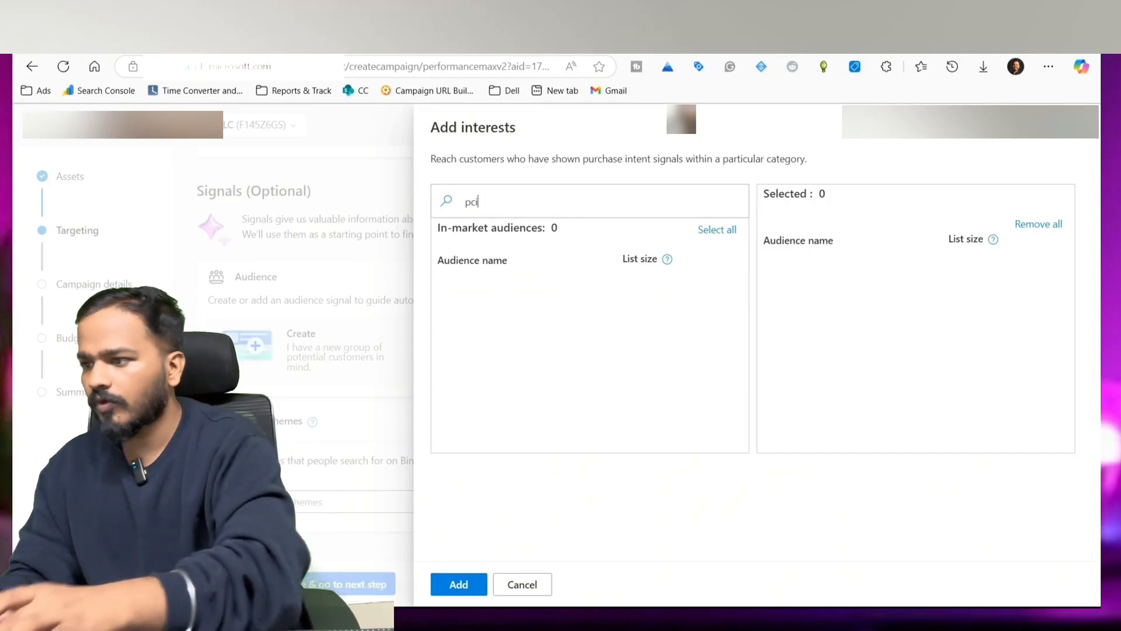
key(ctrl+a)
key(BackSpace)
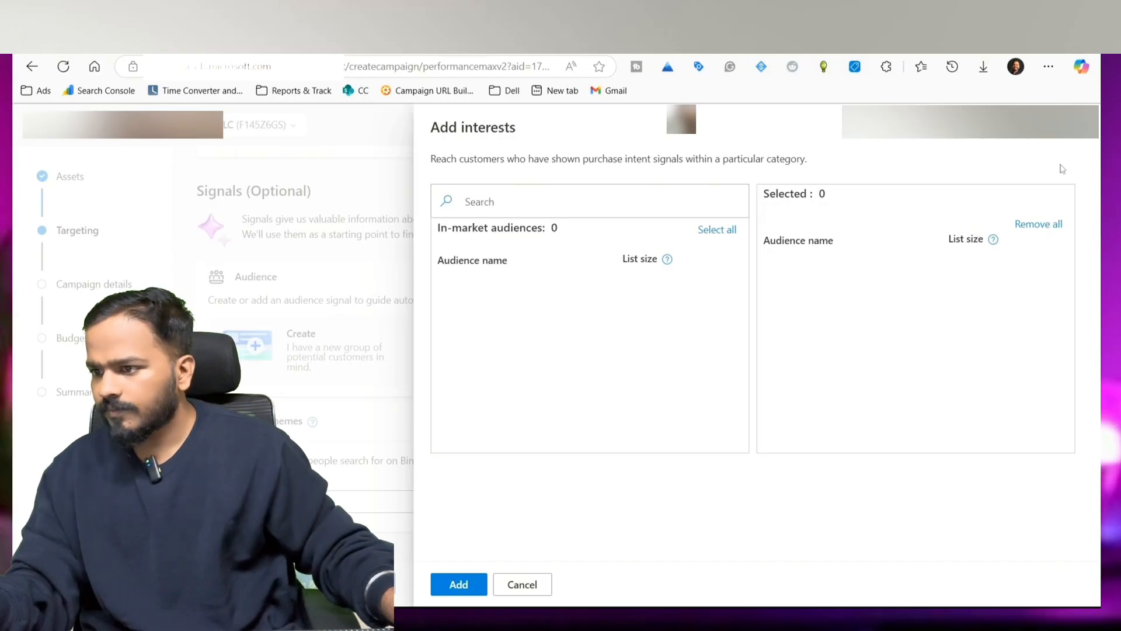
click(1080, 140)
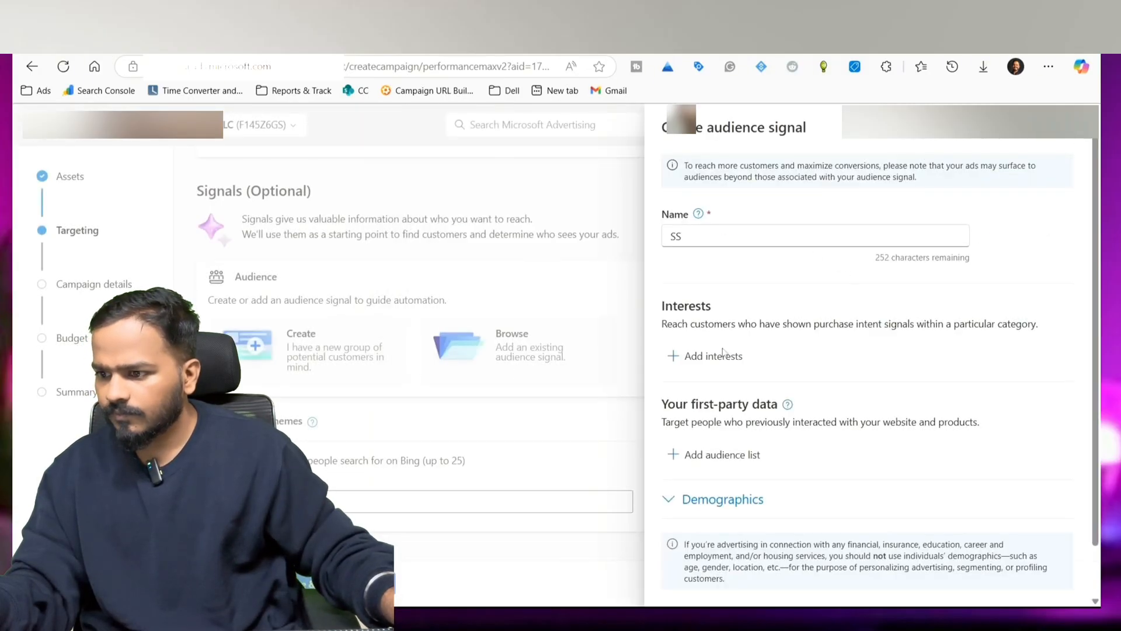
Step: Expand the audience signal's demographics and exclude the 18-24 age group
scroll(870, 351, down, 1)
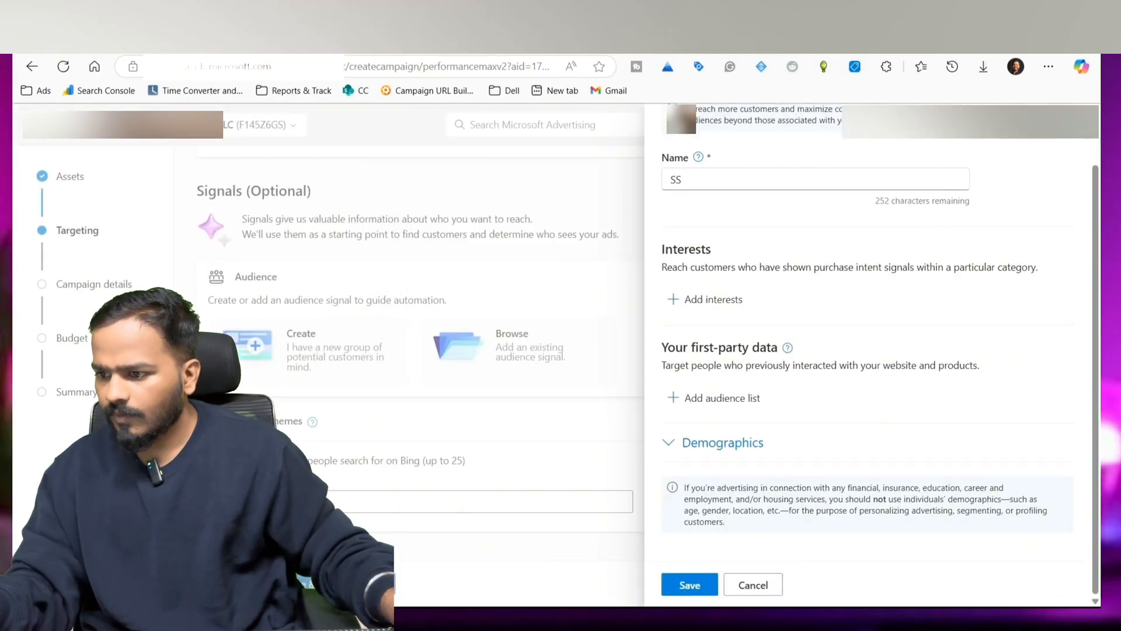
click(680, 442)
scroll(683, 438, down, 3)
click(689, 434)
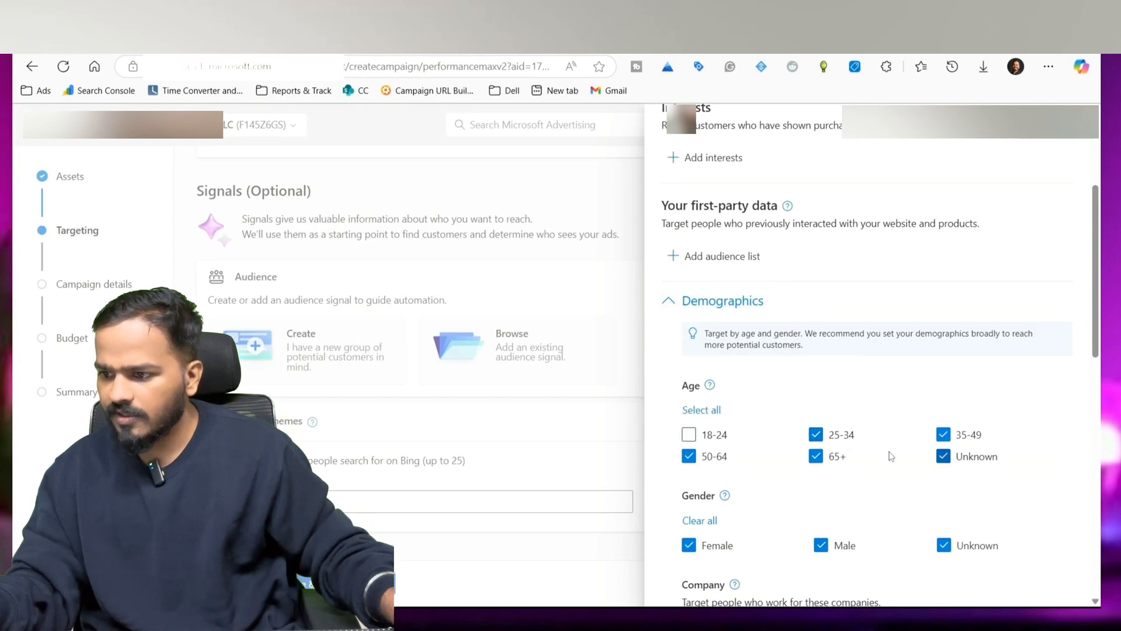
Step: Look through the gender, company, industry and job function options, and search the job functions for "ciso"
scroll(790, 454, down, 5)
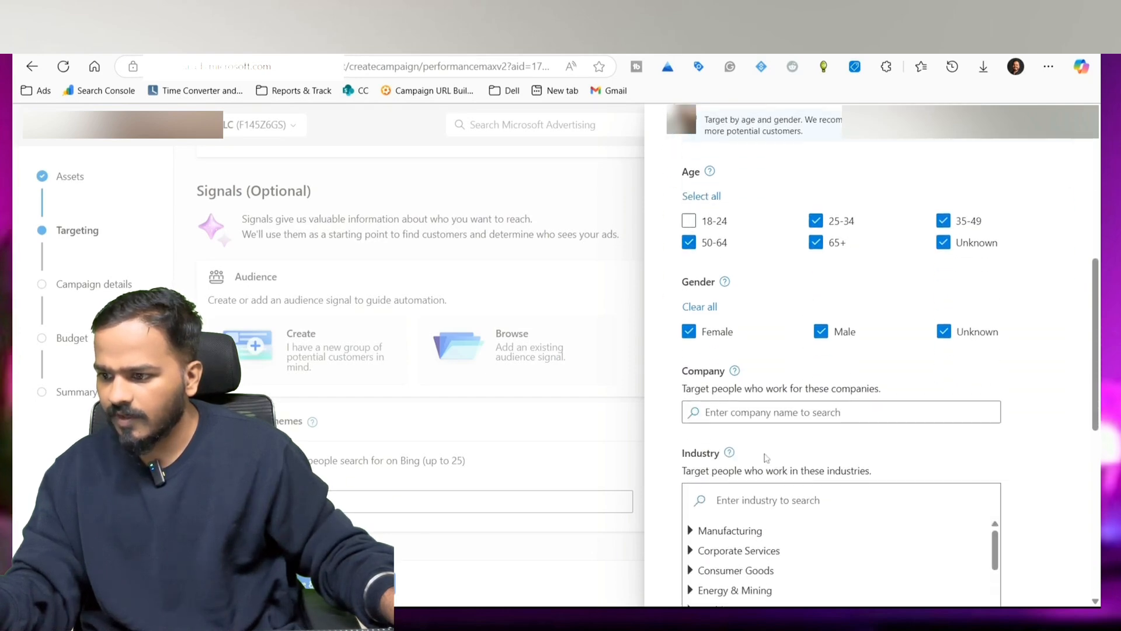
scroll(768, 470, down, 6)
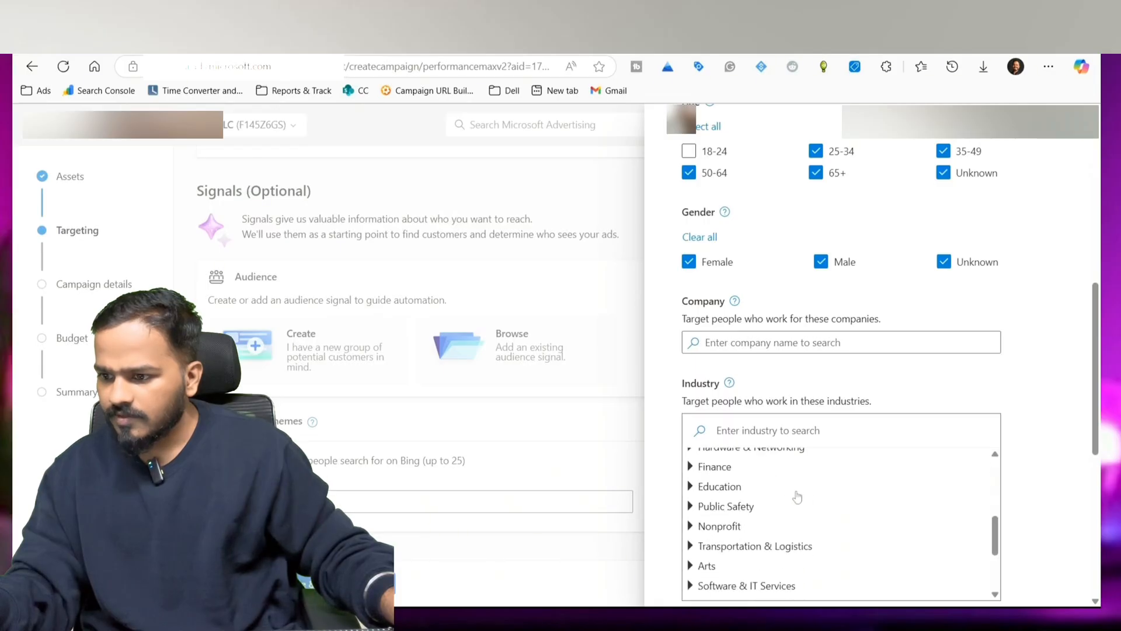
scroll(1015, 492, down, 5)
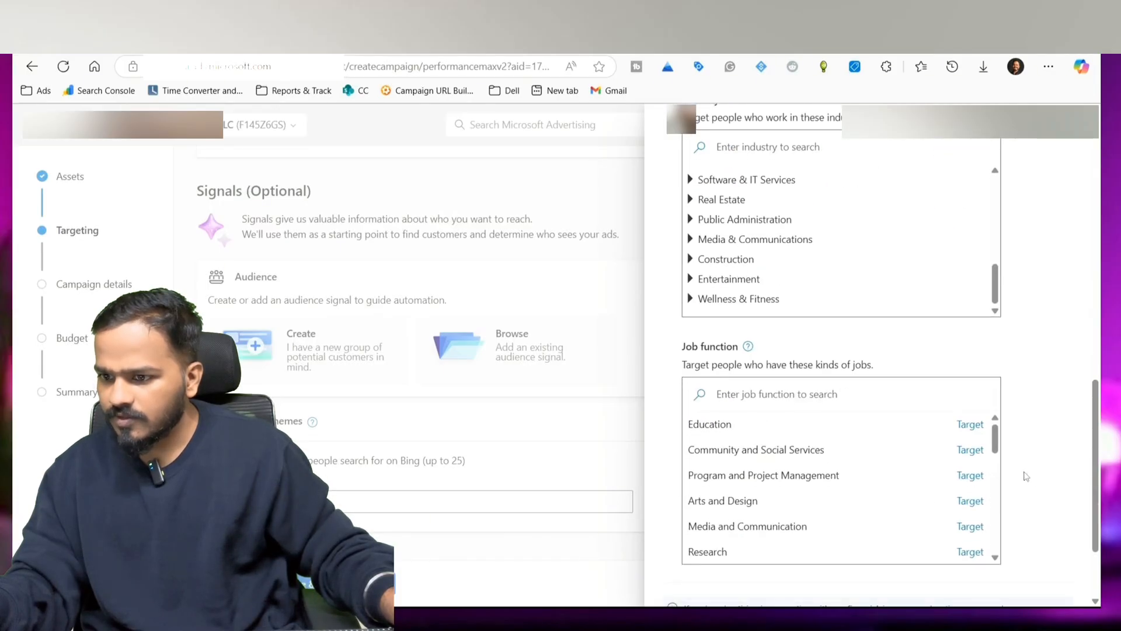
scroll(685, 453, down, 2)
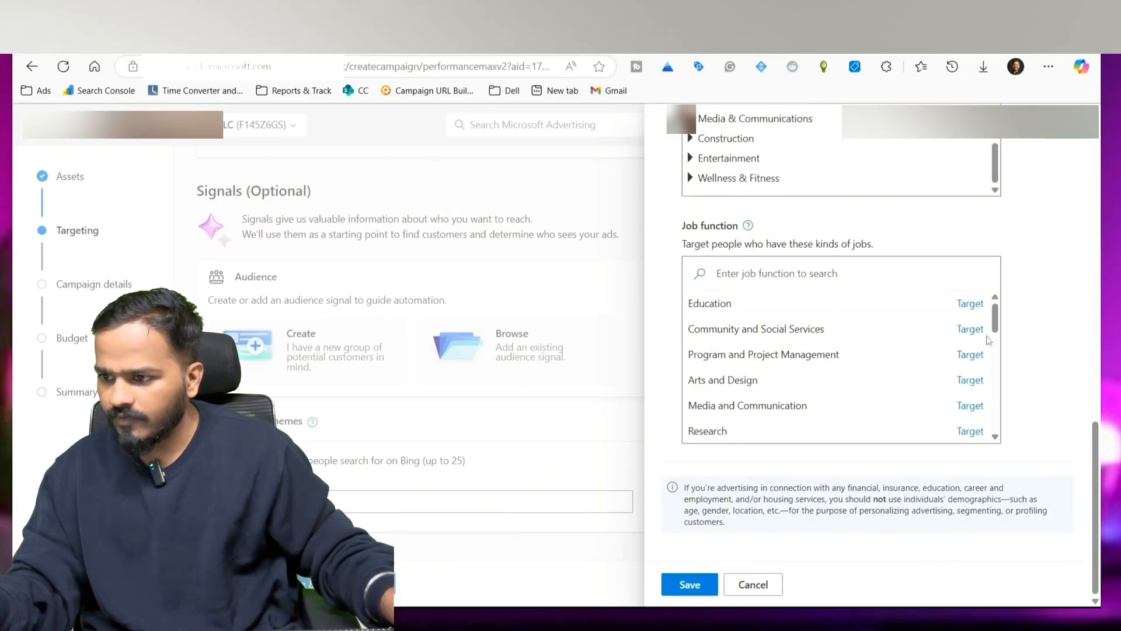
scroll(996, 333, down, 1)
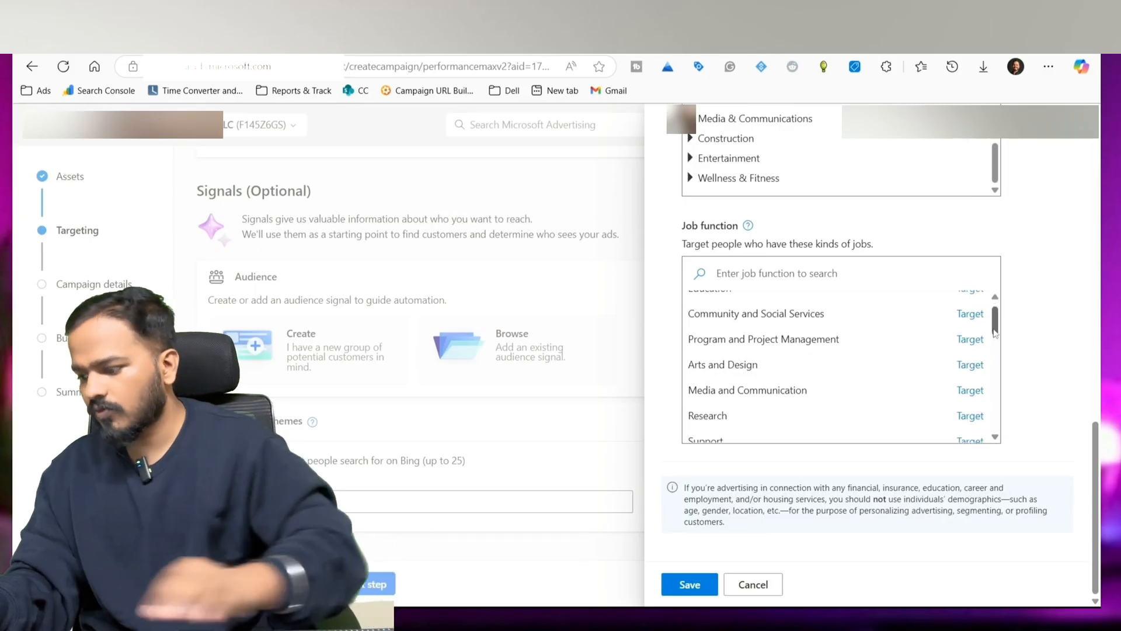
drag(995, 333, 995, 334)
click(818, 273)
text(s)
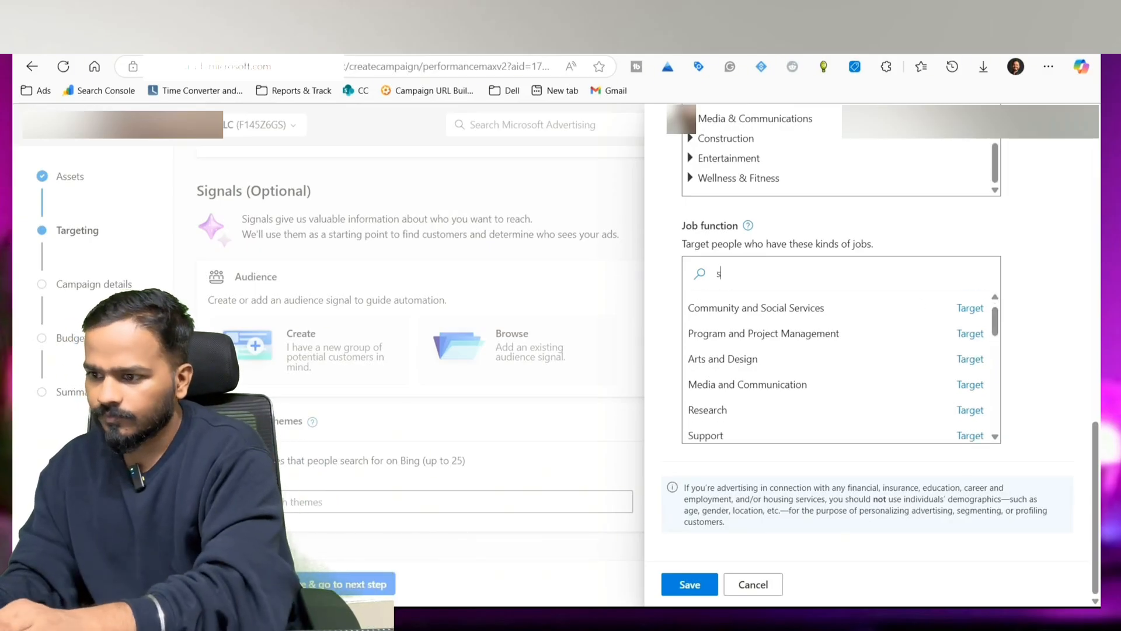
key(BackSpace)
text(ciso)
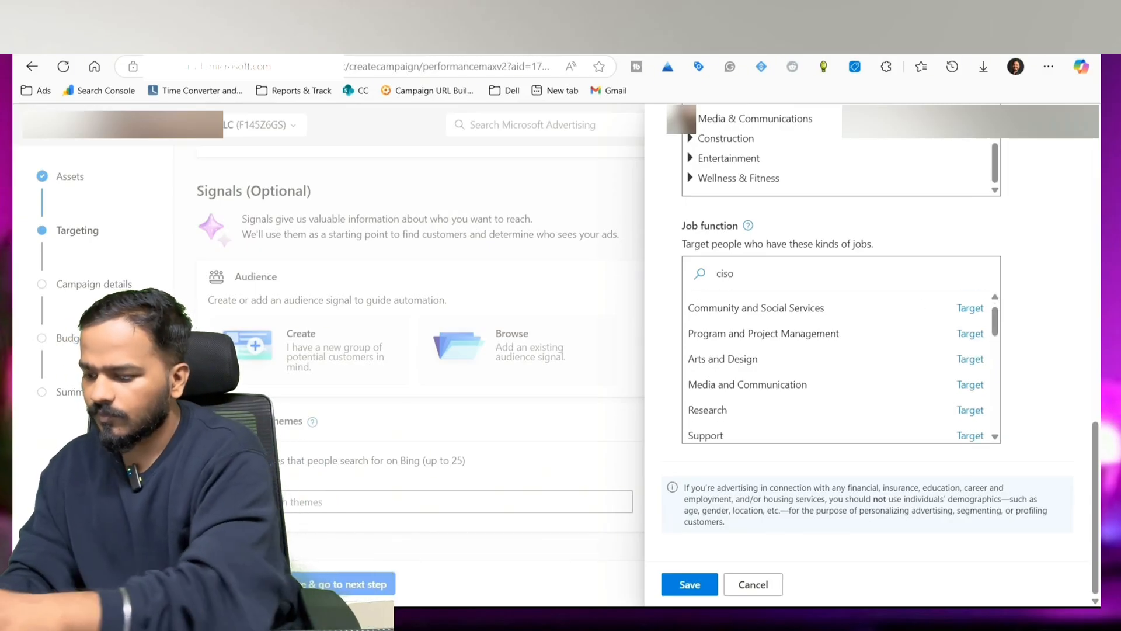
Step: Search the job functions for "tech" and target Information Technology
key(ctrl+a)
text(tech)
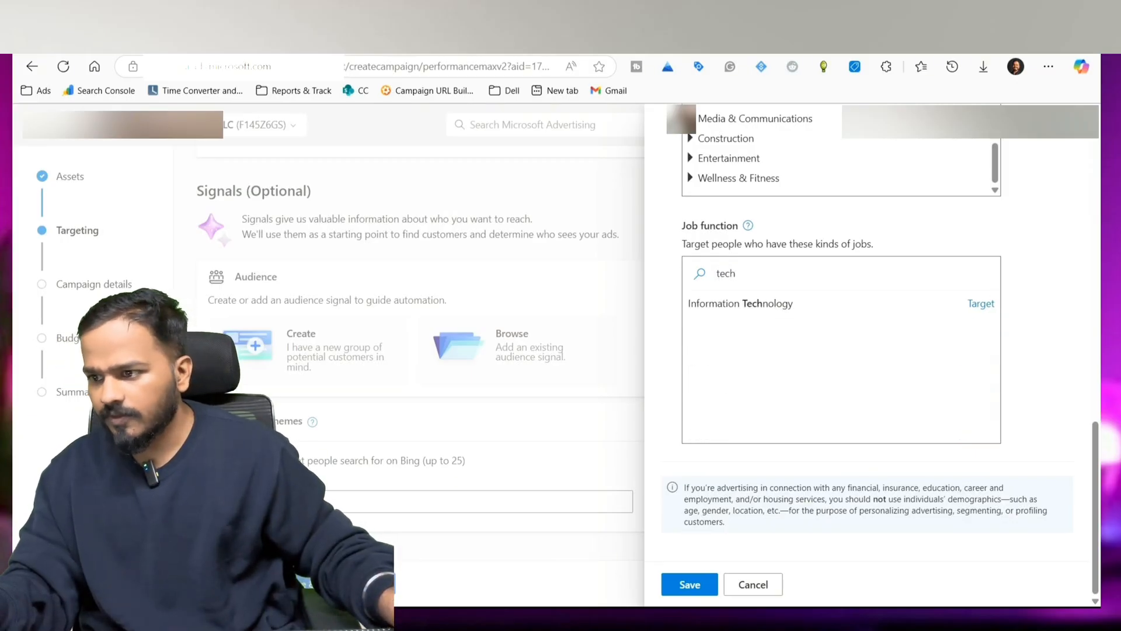
click(981, 306)
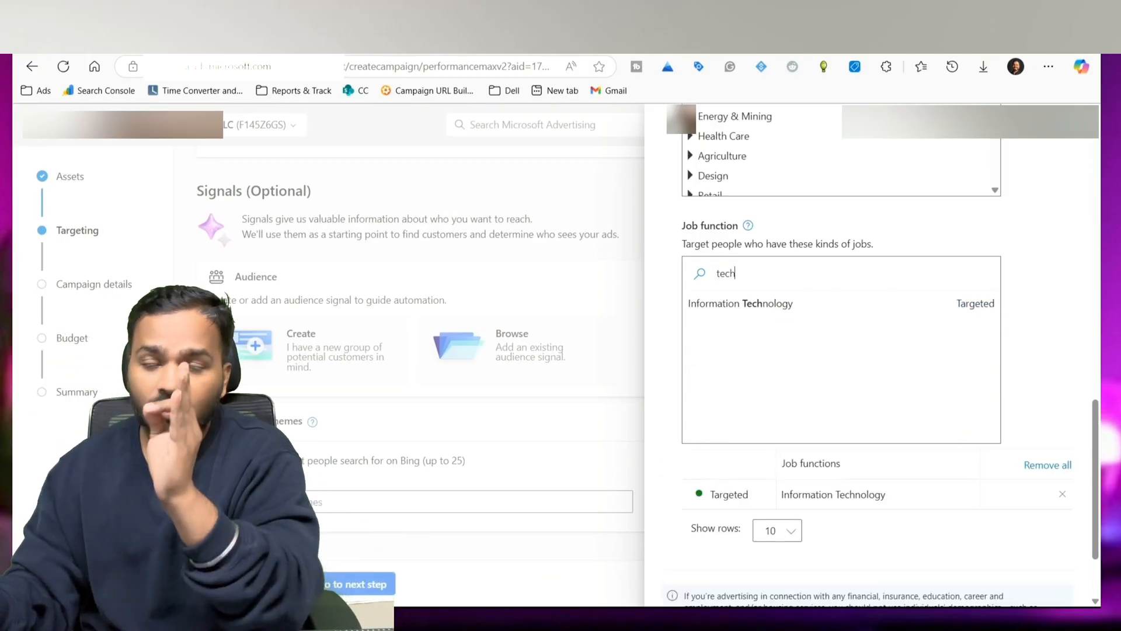
Step: Search the job functions for "ciso" again and clear the search text
key(ctrl+a)
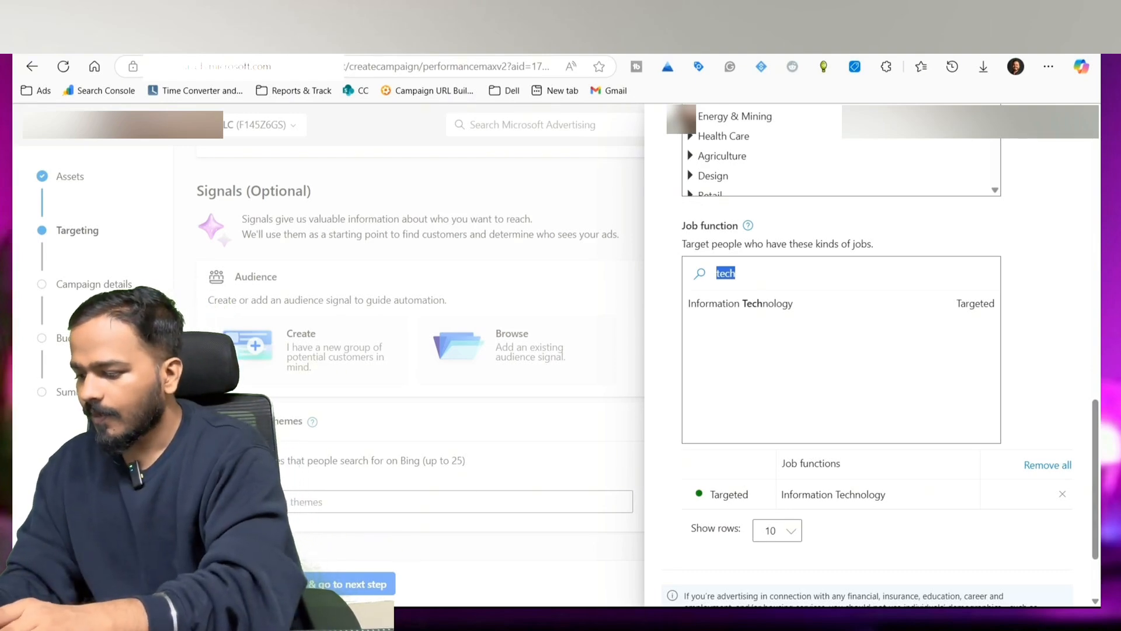
key(BackSpace)
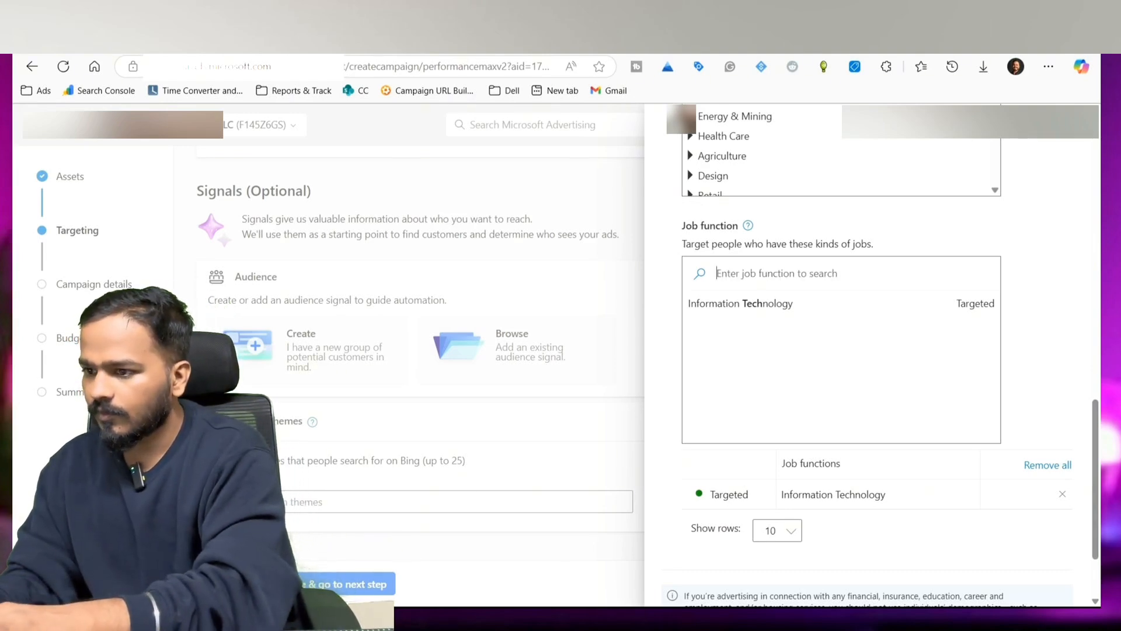
text(s)
key(BackSpace)
text(ciso)
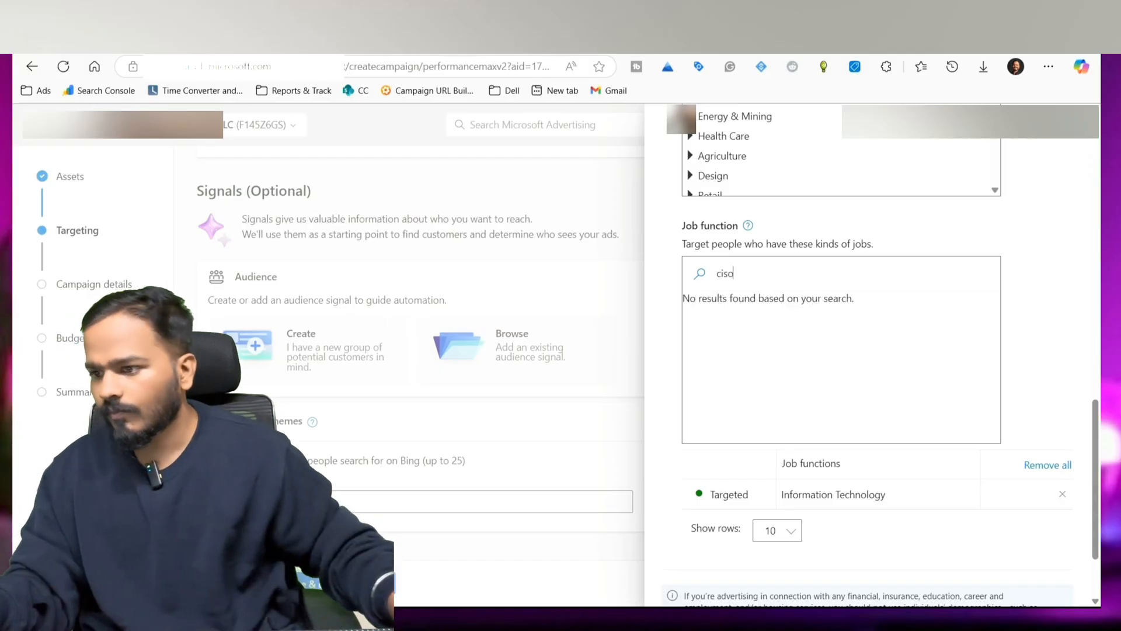
key(BackSpace)
key(BackSpace)
key(BackSpace)
key(BackSpace)
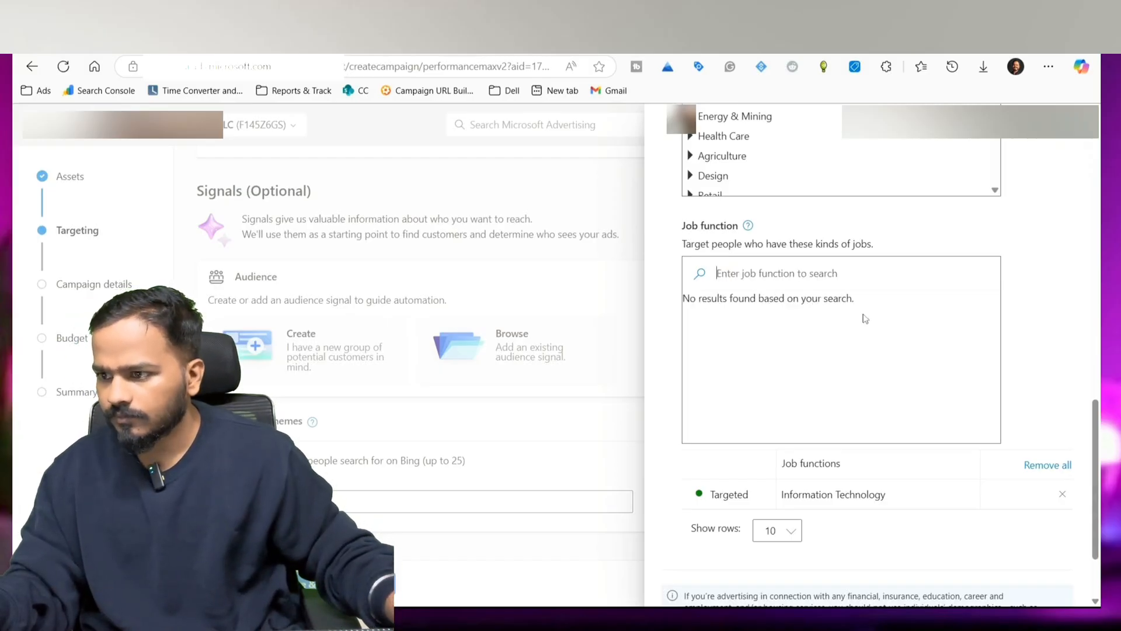
Step: Add the remarketing list "Self-Assessment - 90D" to the audience signal's first-party data
scroll(859, 304, up, 6)
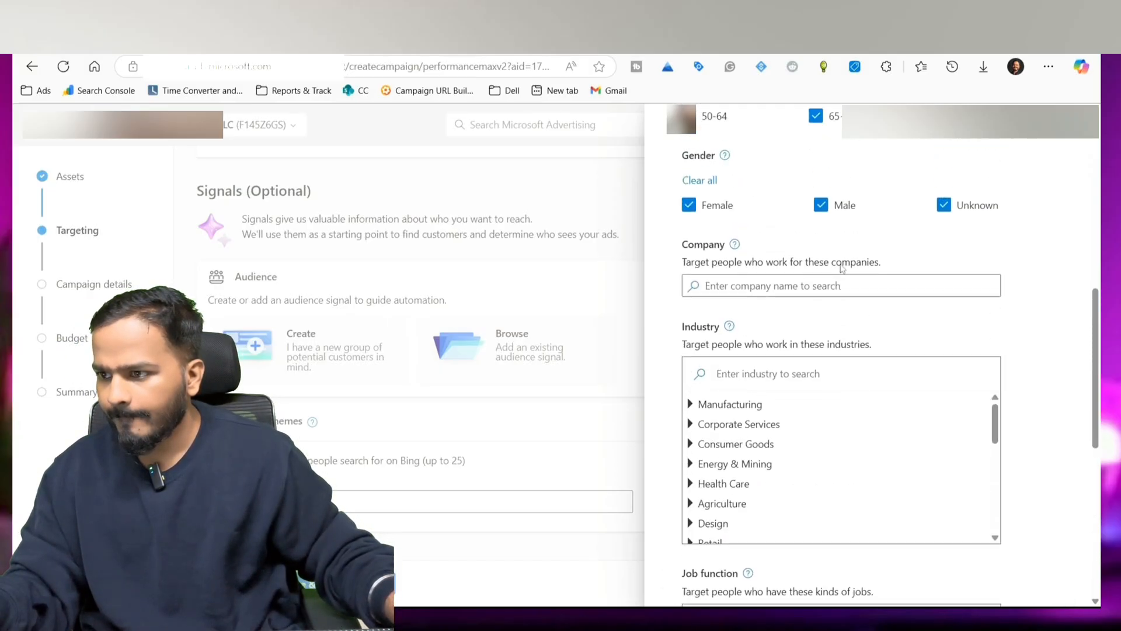
scroll(842, 268, up, 6)
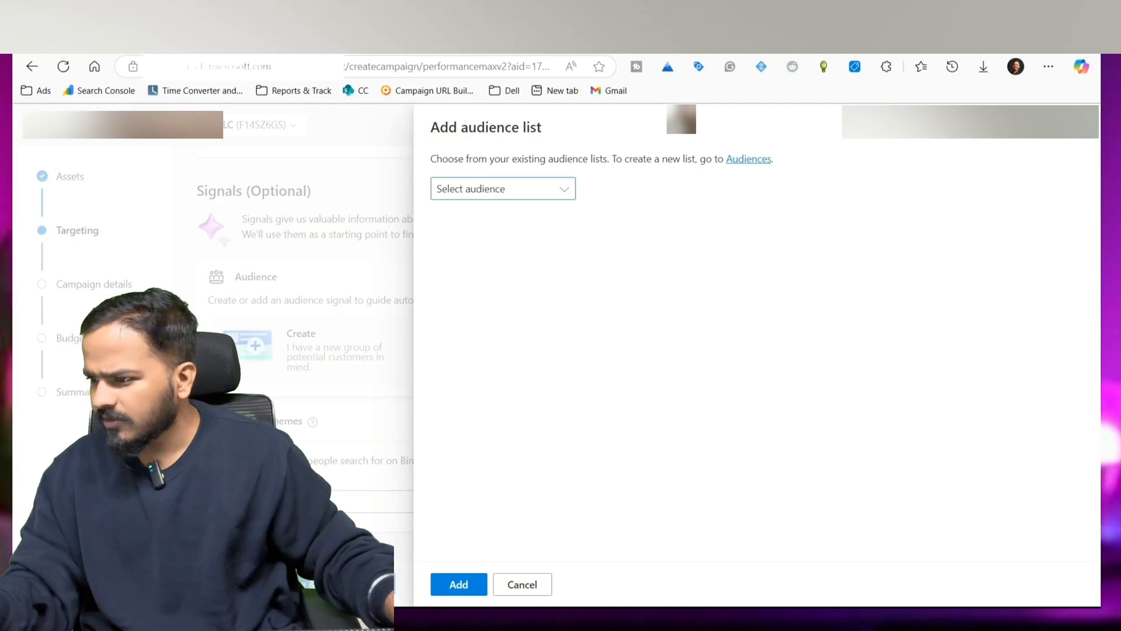
click(481, 224)
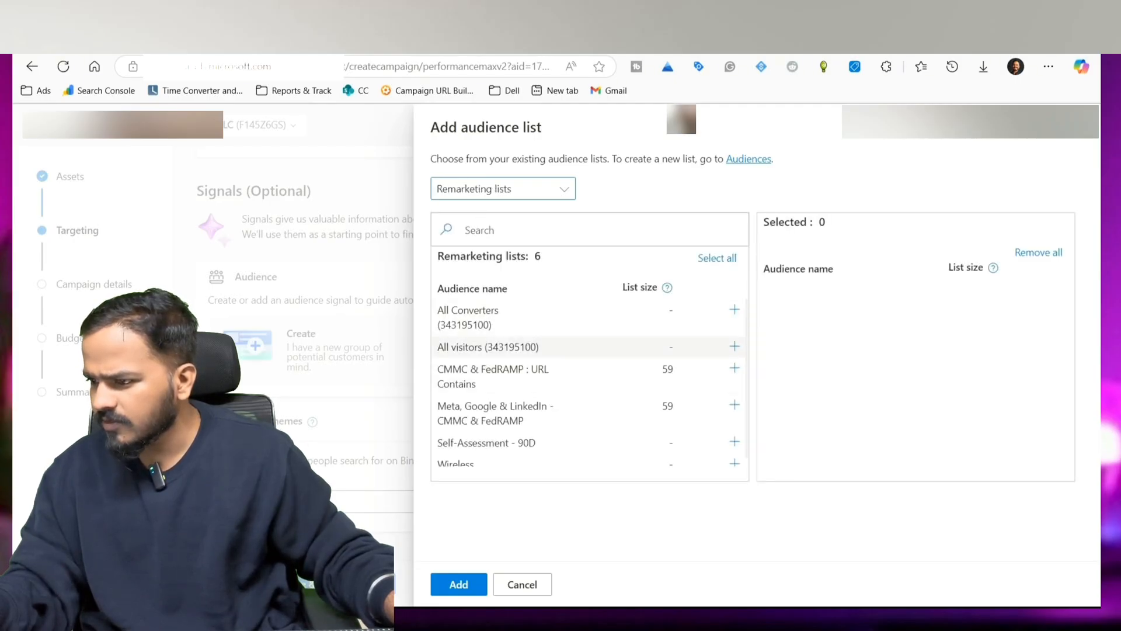
scroll(503, 420, down, 1)
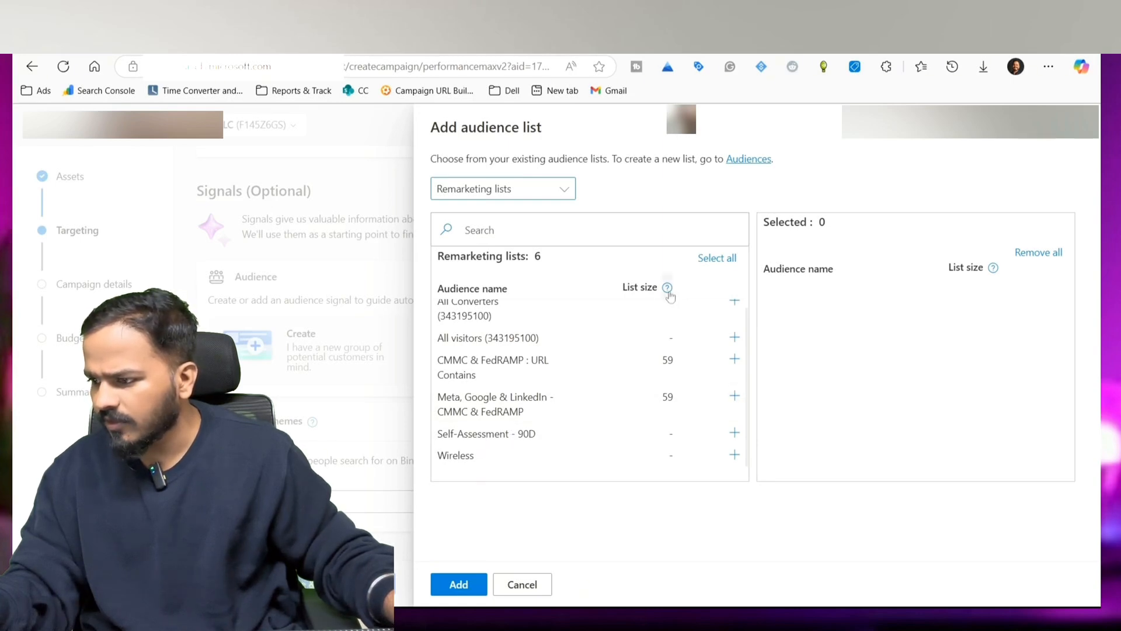
click(735, 433)
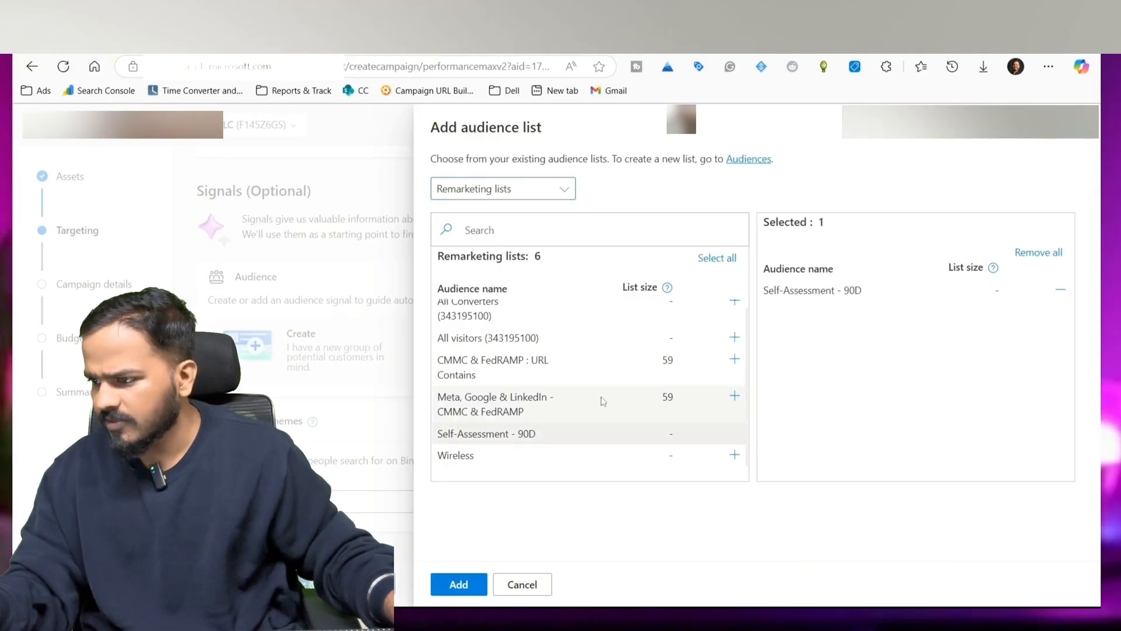
scroll(567, 407, up, 1)
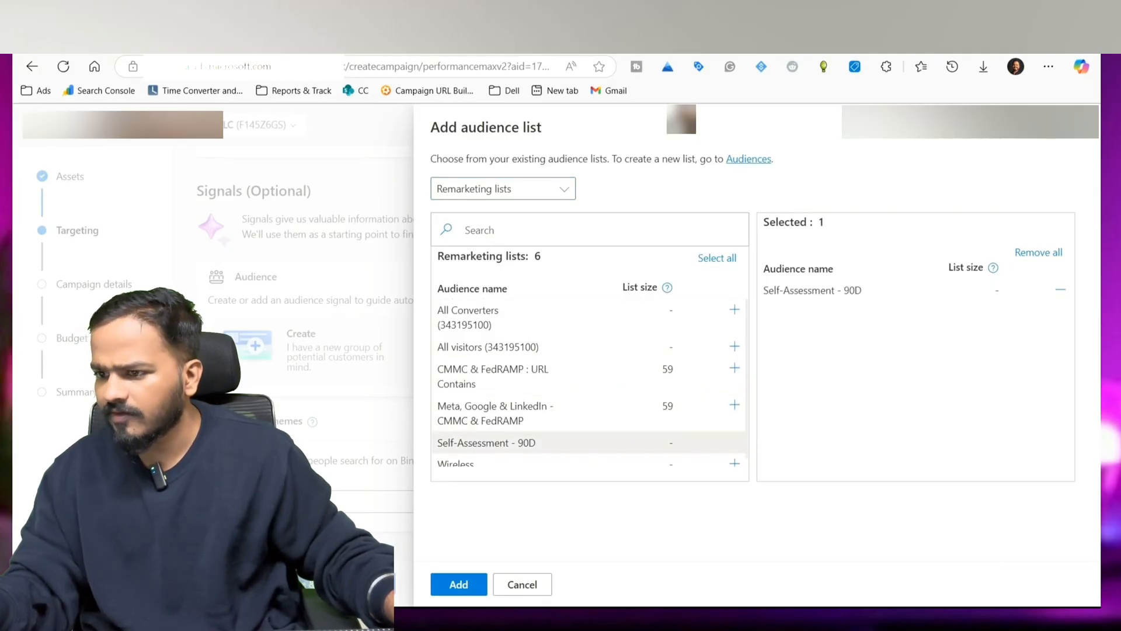
click(459, 585)
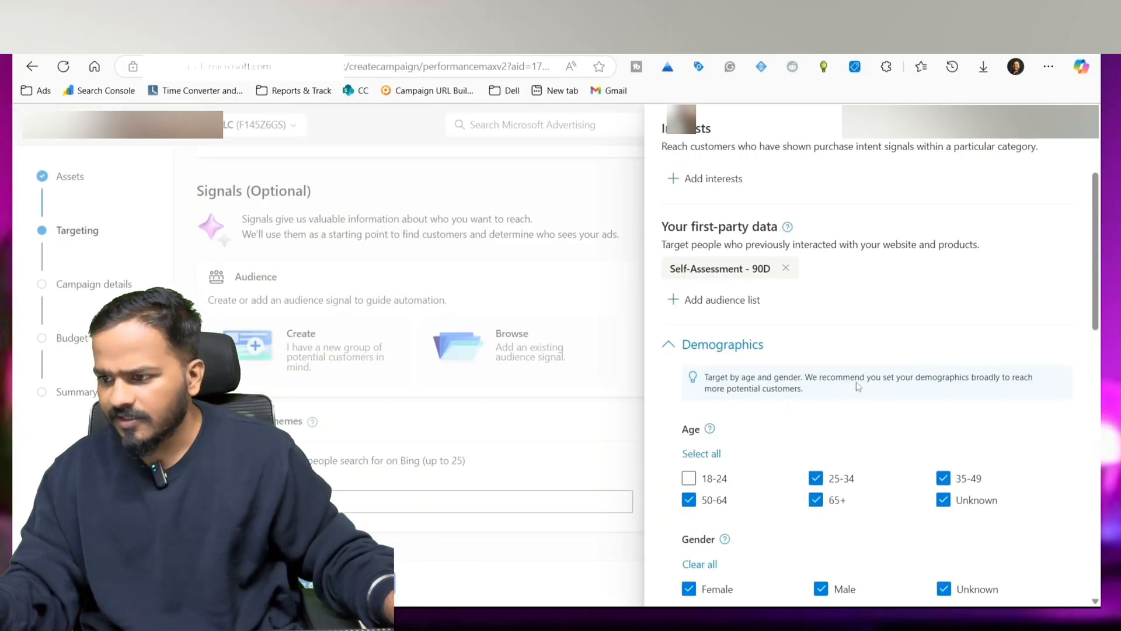
Step: Search the audience signal's in-market interests for "tech" and select the job title Chief Technology Officer
scroll(873, 381, up, 3)
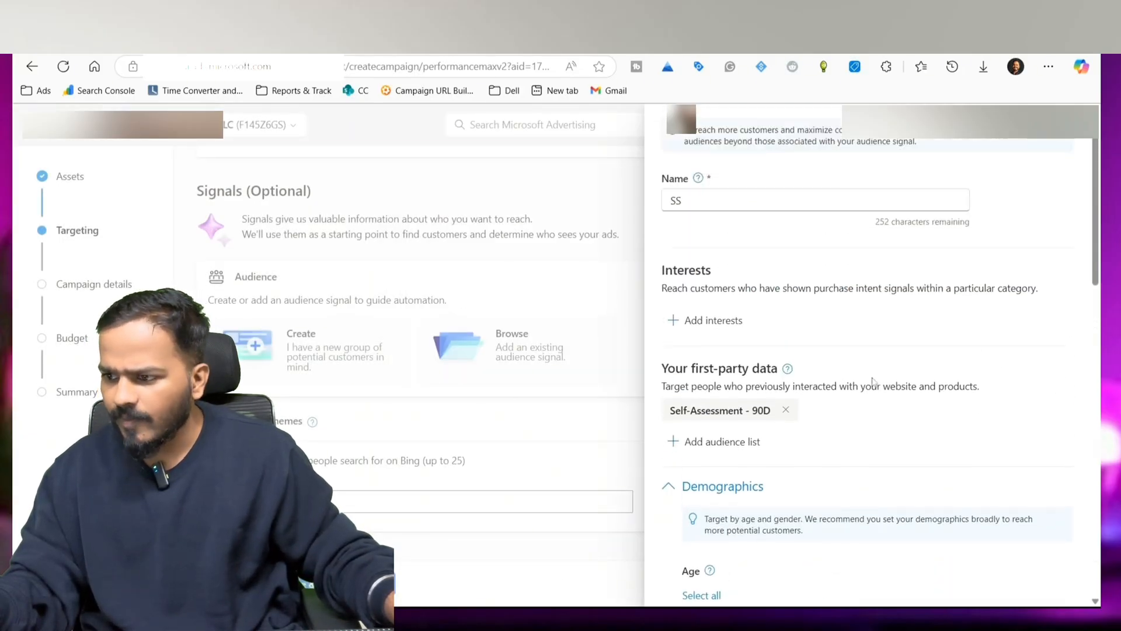
click(698, 321)
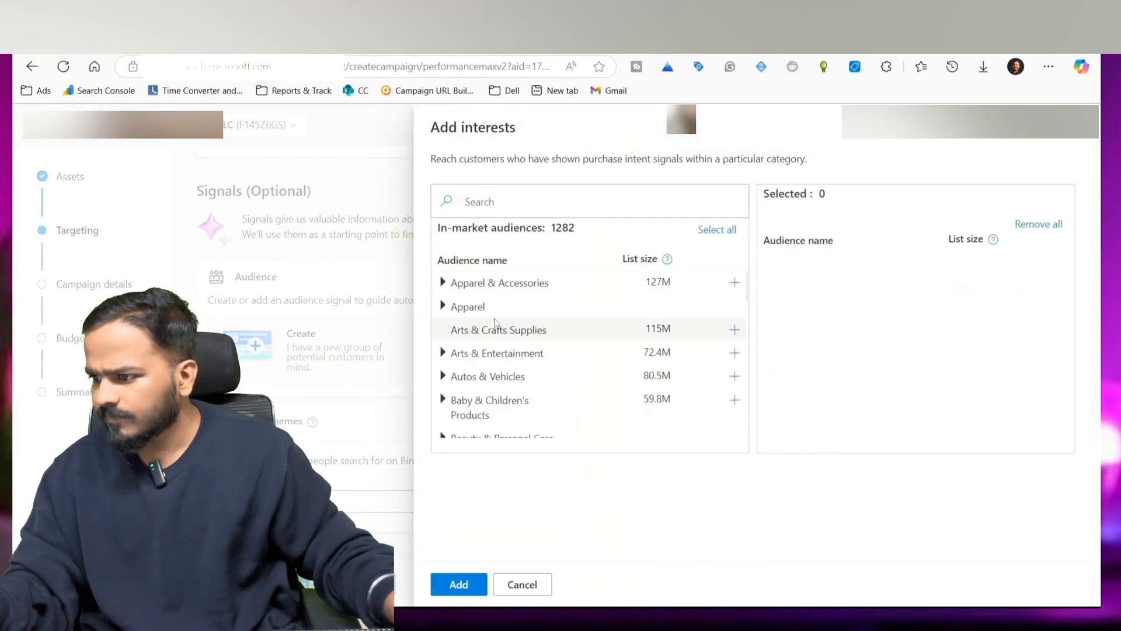
scroll(495, 336, down, 1)
scroll(494, 345, down, 8)
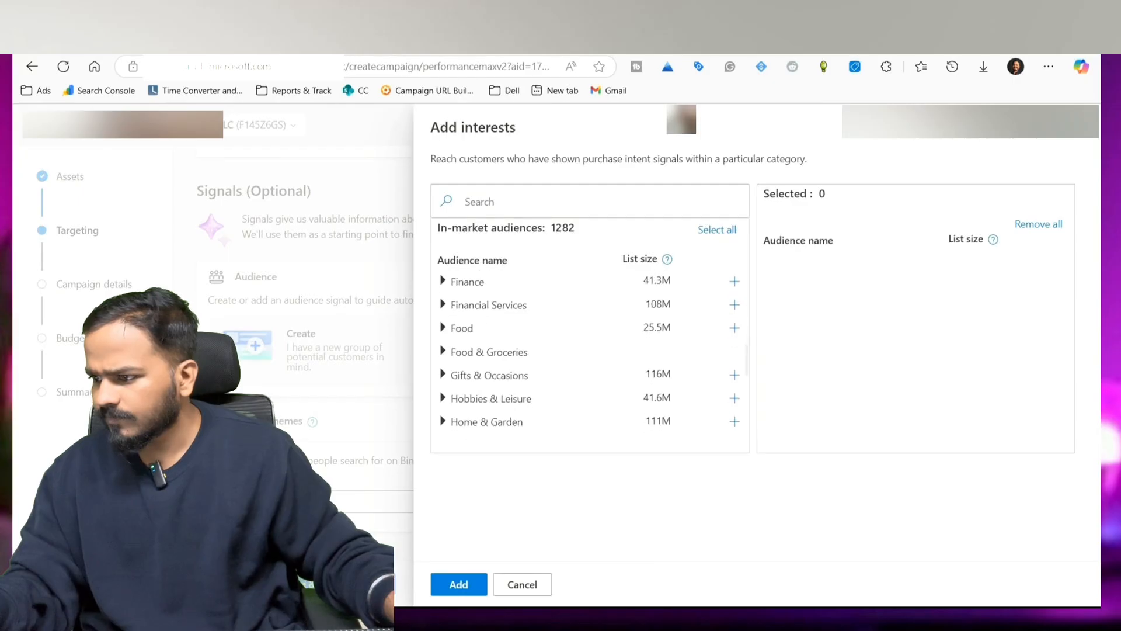
scroll(494, 350, down, 3)
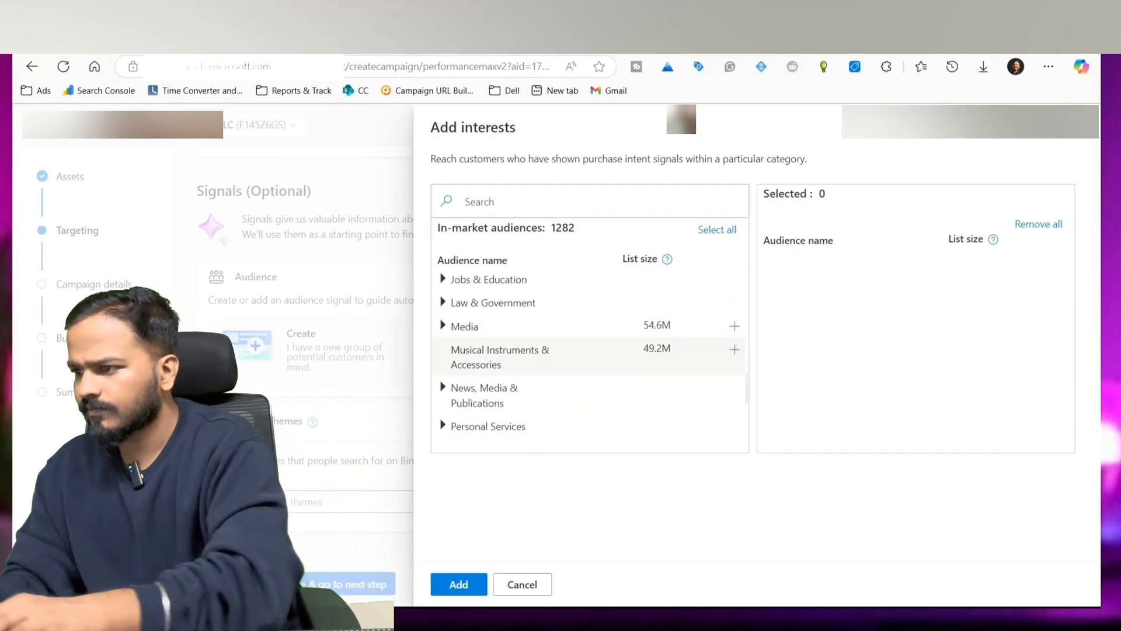
text(te)
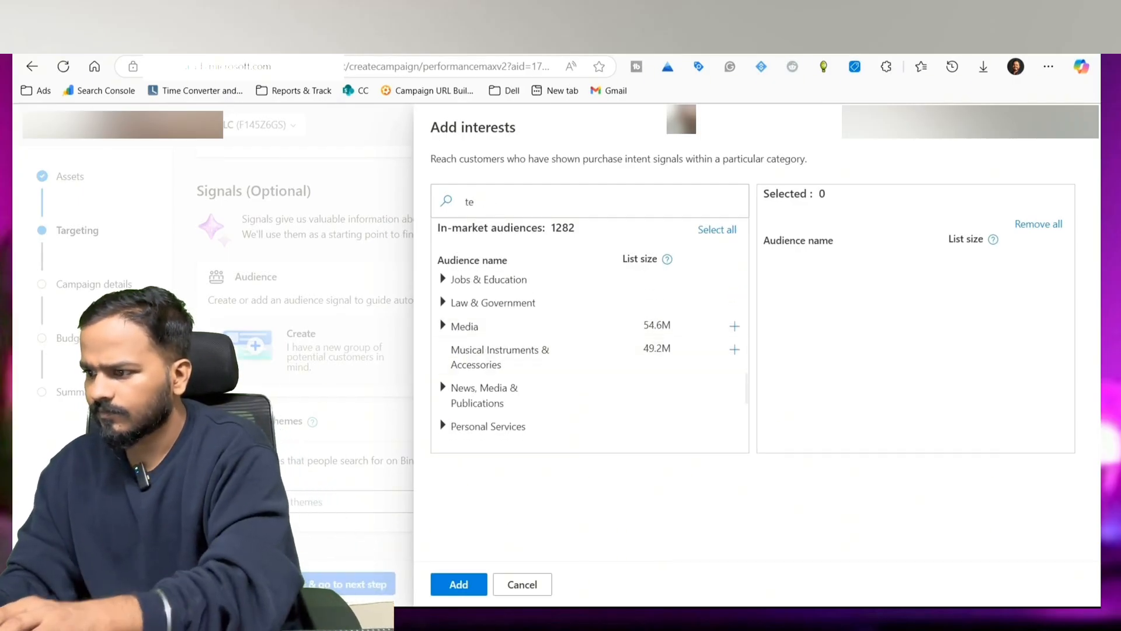
text(ch)
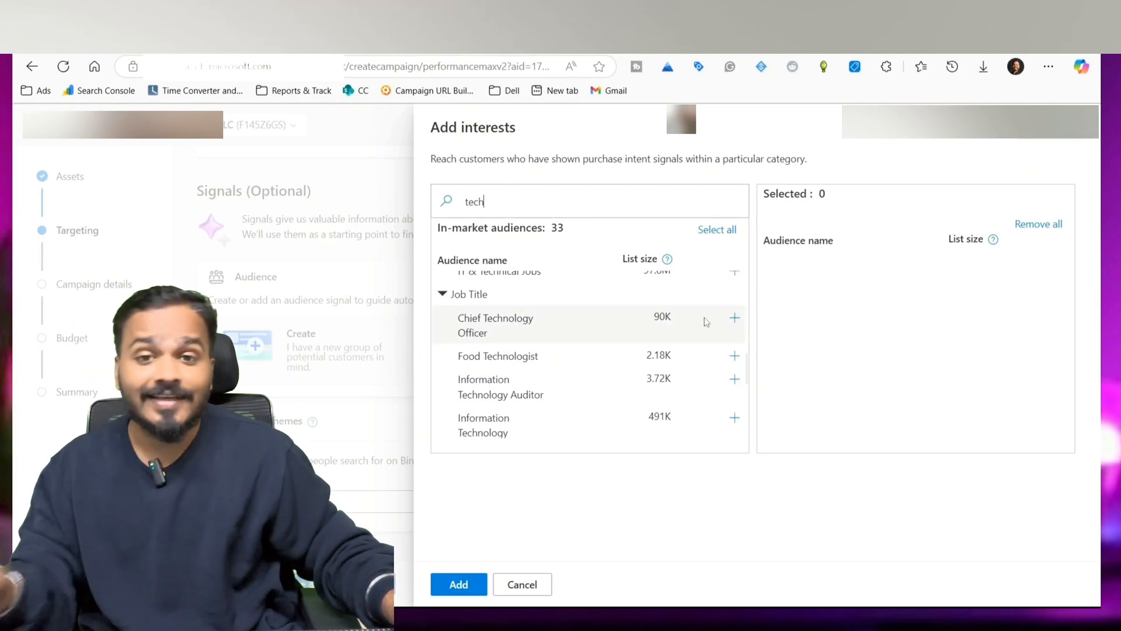
click(735, 319)
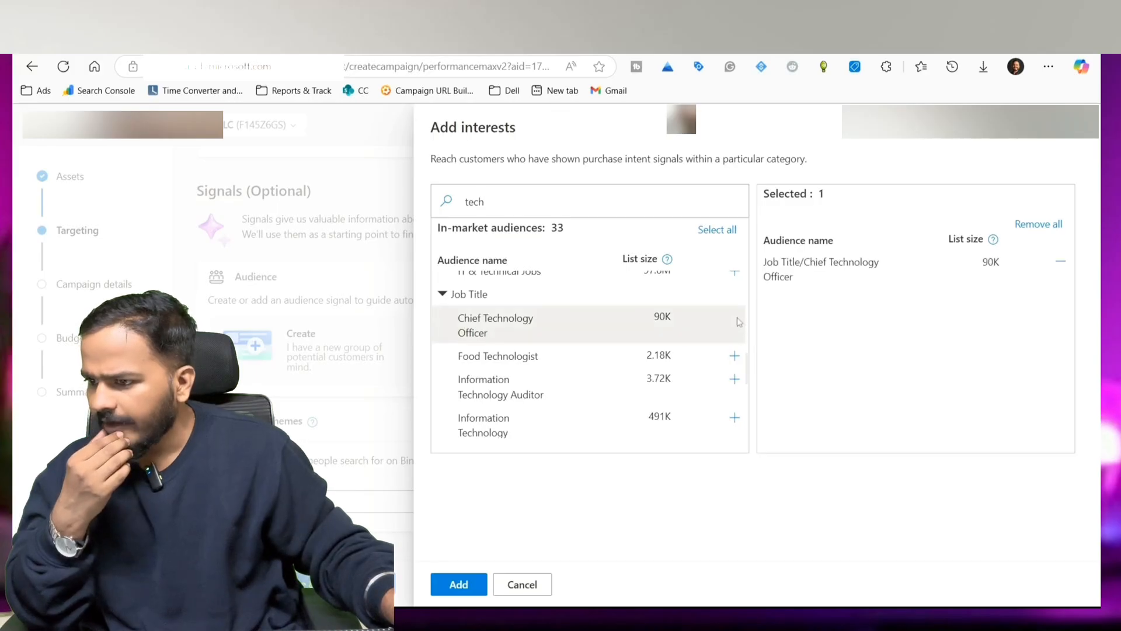
Step: Select the job titles Information Technology Auditor, Information Technology Consultant and Information Technology System Administrator as interests
scroll(611, 340, down, 2)
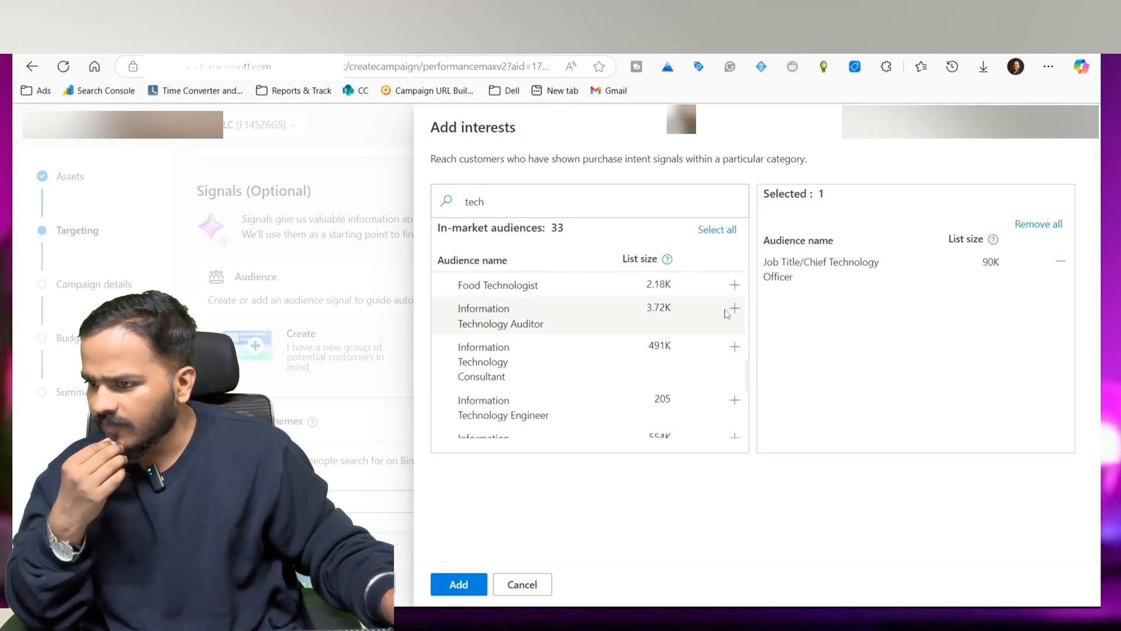
click(734, 309)
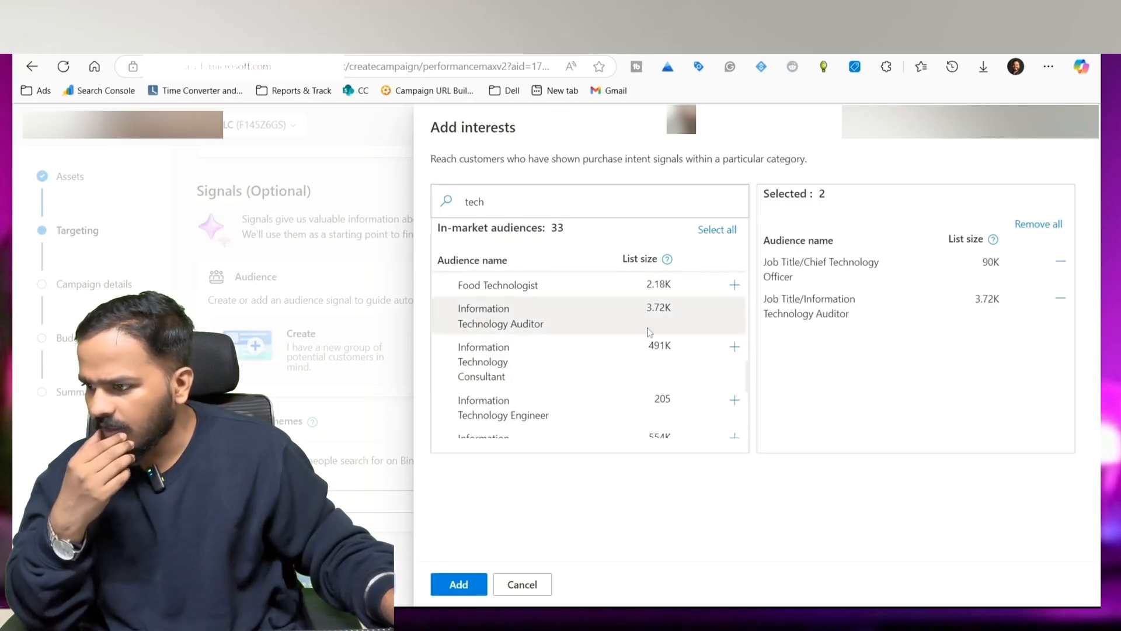
click(735, 347)
scroll(670, 369, down, 2)
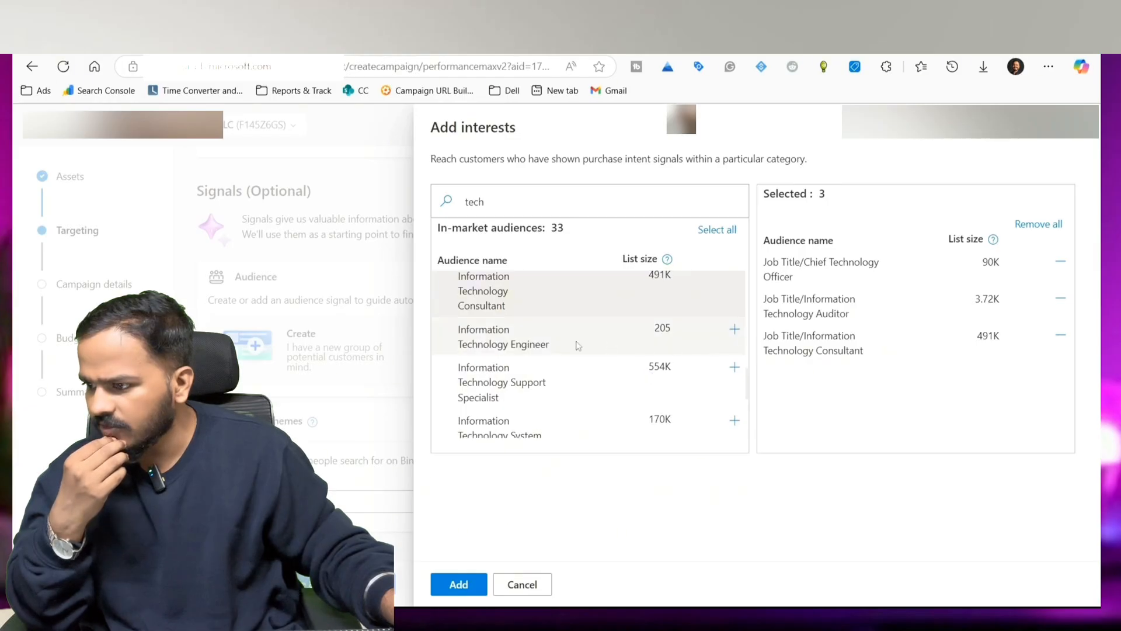
scroll(611, 386, down, 2)
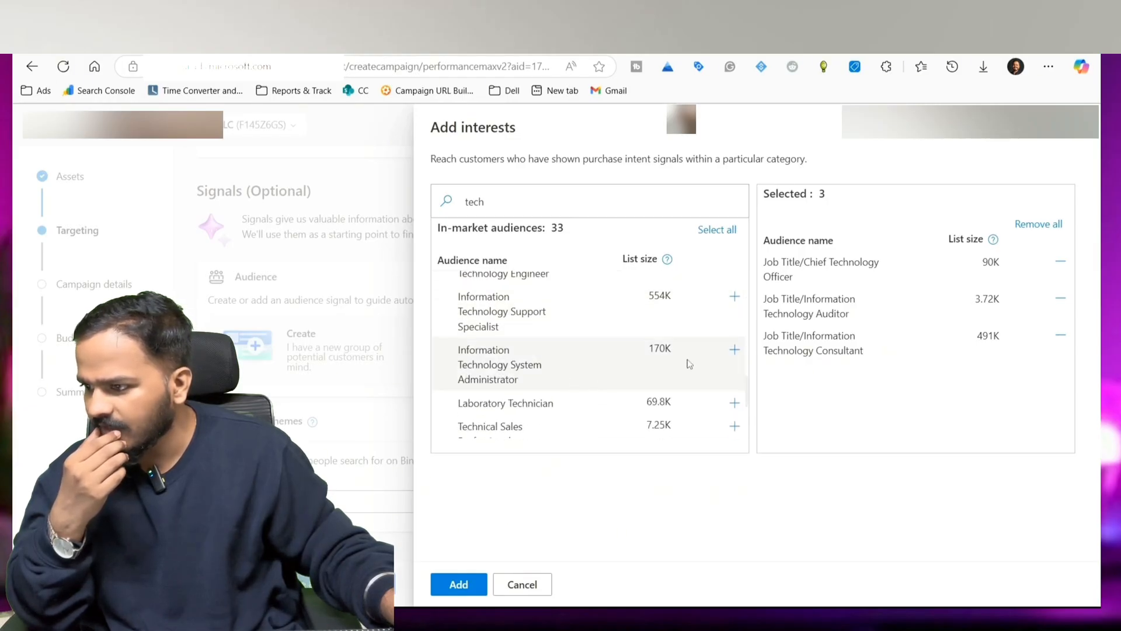
click(735, 349)
scroll(608, 380, down, 2)
scroll(608, 379, down, 2)
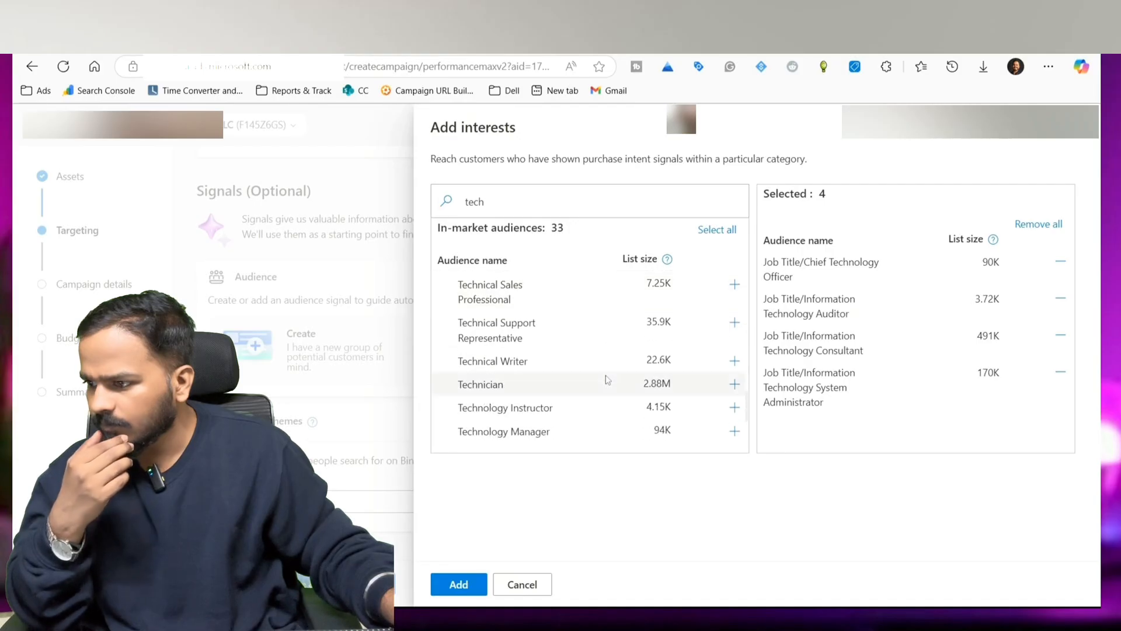
scroll(575, 372, down, 2)
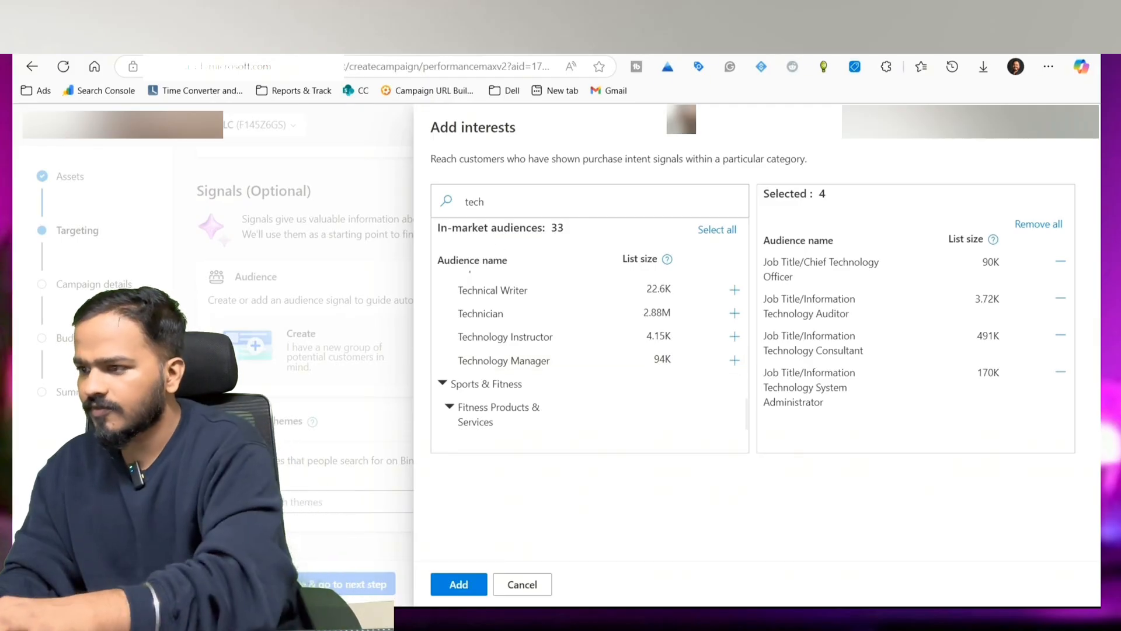
Step: Search the in-market audiences for "ciso" and clear the search text
double_click(482, 202)
text(ciso)
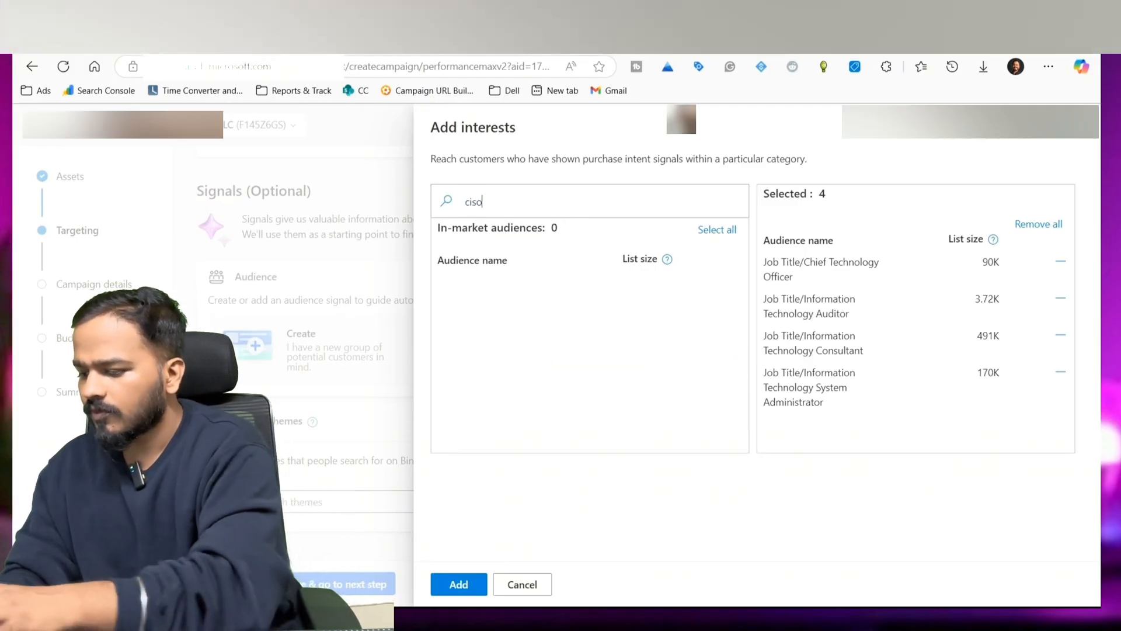
key(ctrl+a)
key(BackSpace)
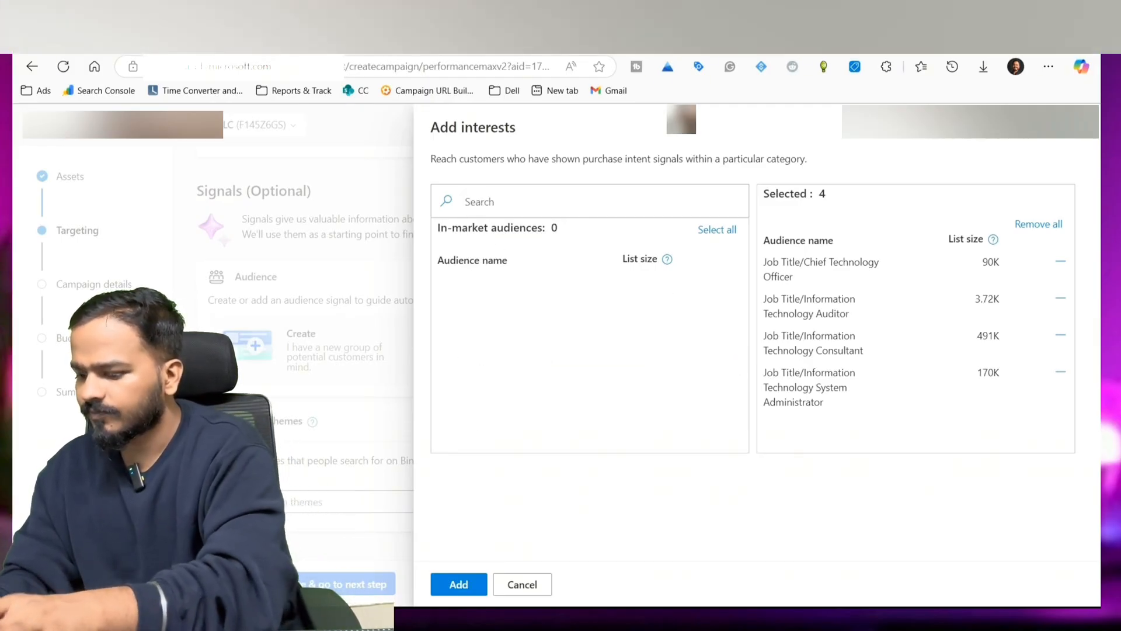
Step: Search the in-market audiences for "chief" and select the job title Chief Information Officer
text(checi)
key(BackSpace)
key(BackSpace)
key(BackSpace)
text(ief)
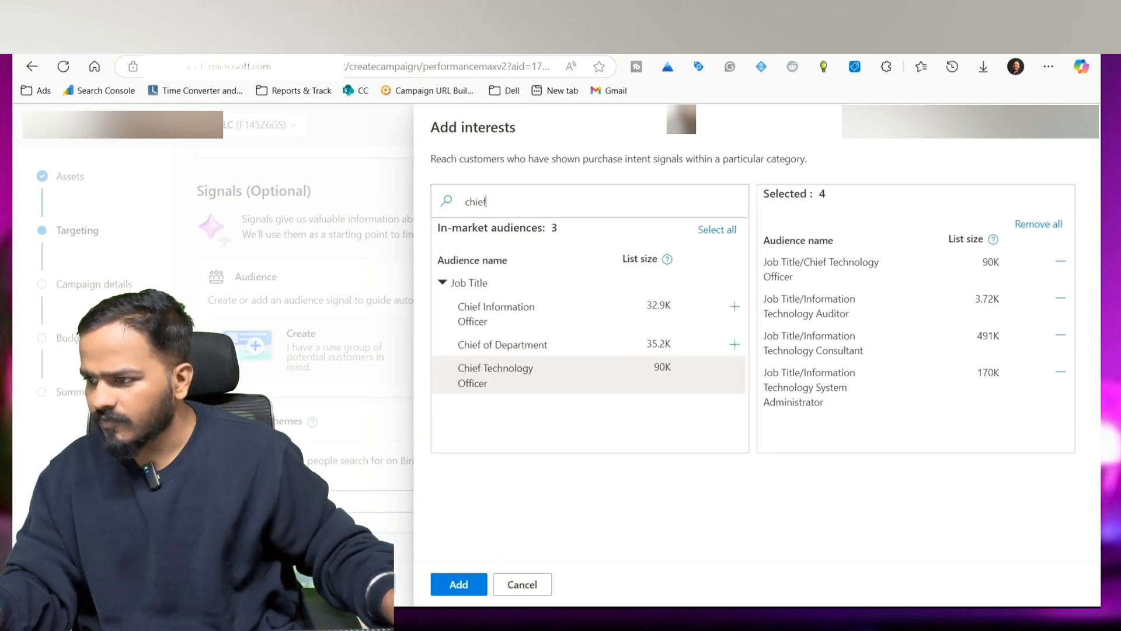
click(734, 307)
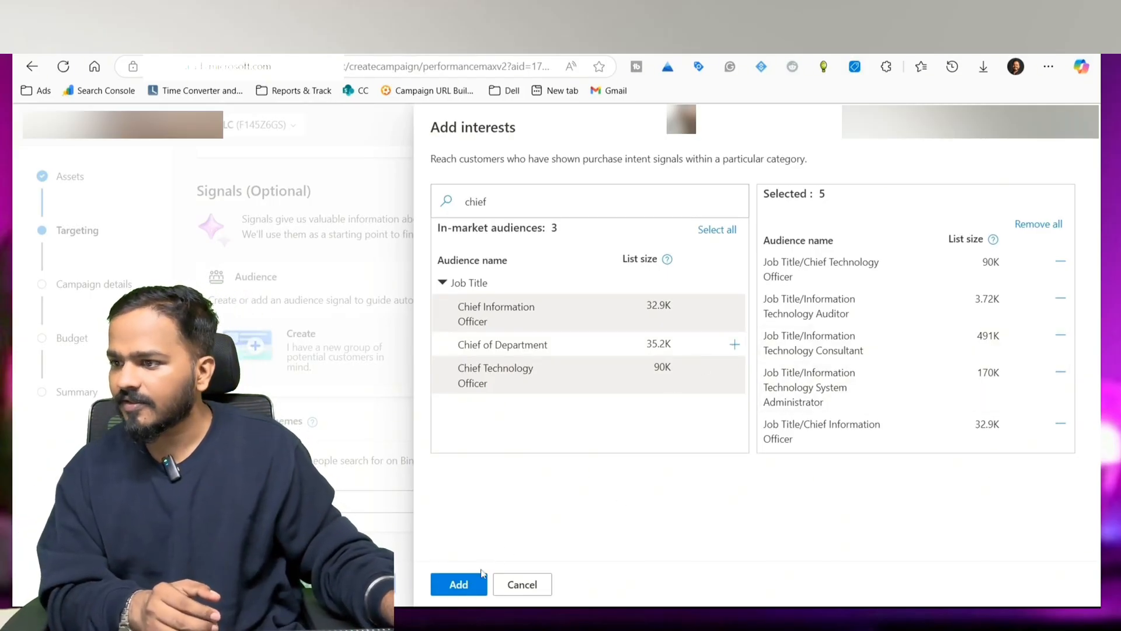
Step: Add the selected interests to the audience signal "SS" and save the signal
click(456, 583)
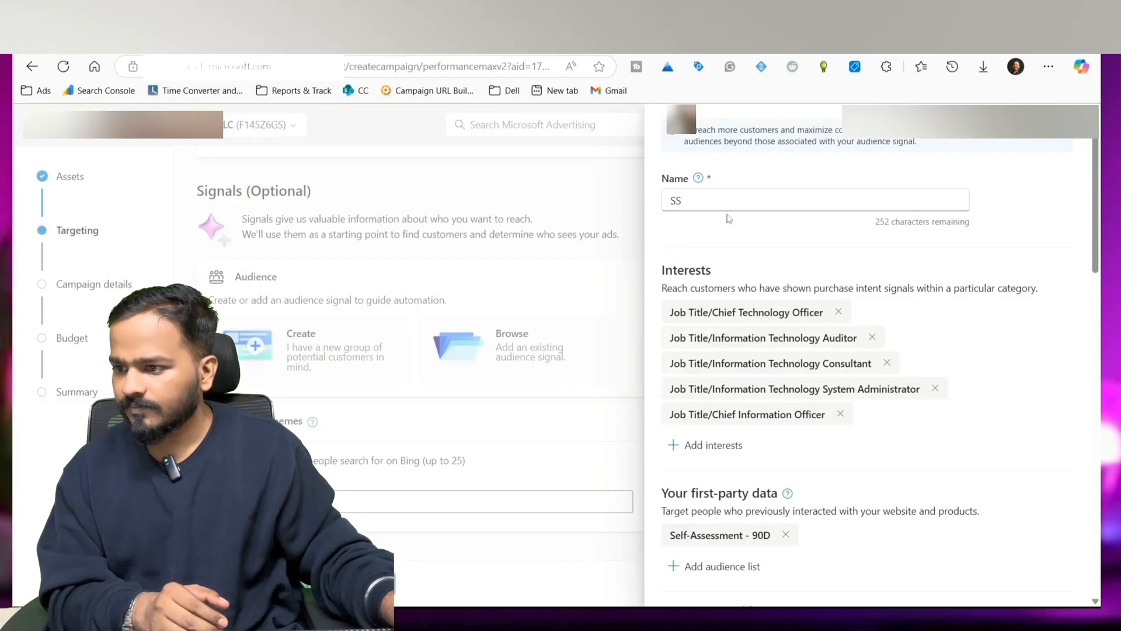
scroll(728, 218, down, 15)
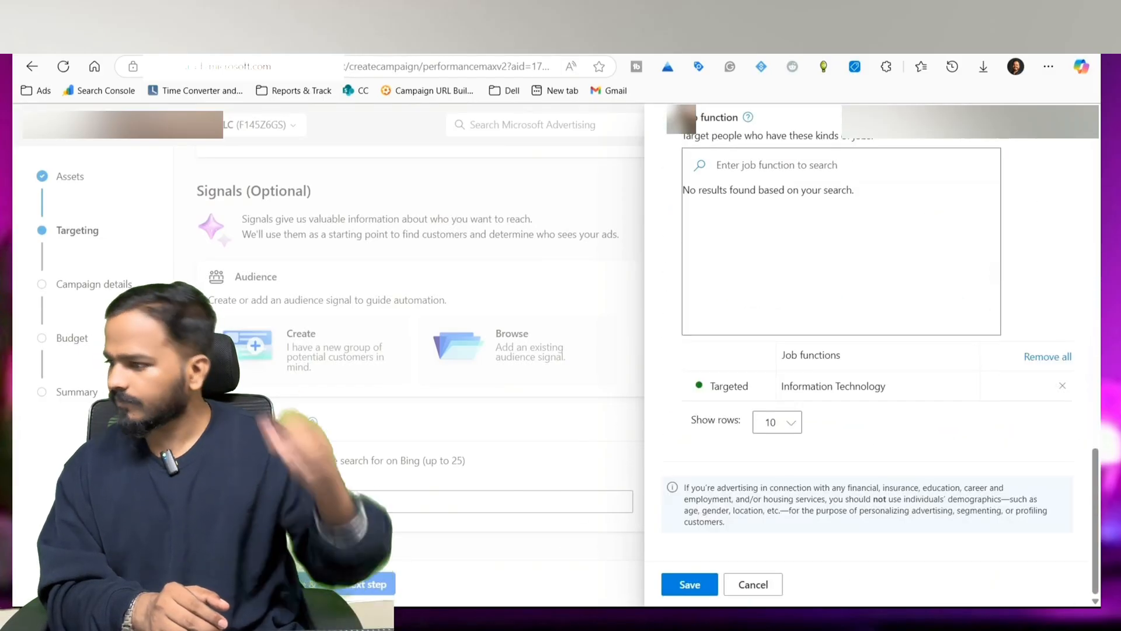
click(691, 587)
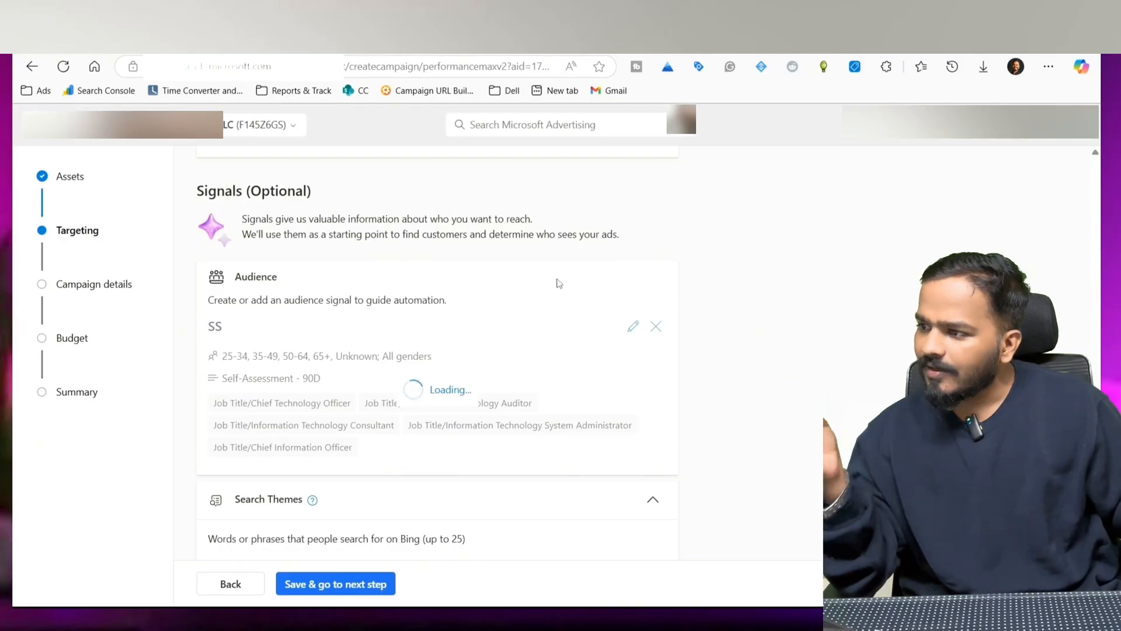
Step: Add the search themes "pci dss", "cmmc" and "FedRamp" to the campaign's signals
scroll(546, 339, down, 2)
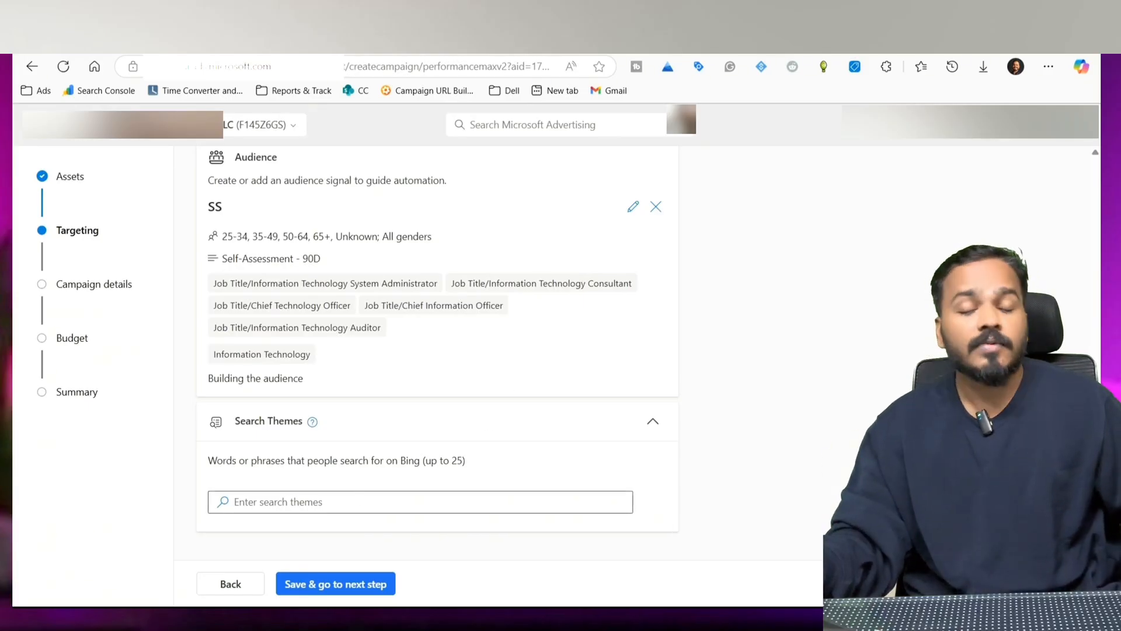
click(362, 501)
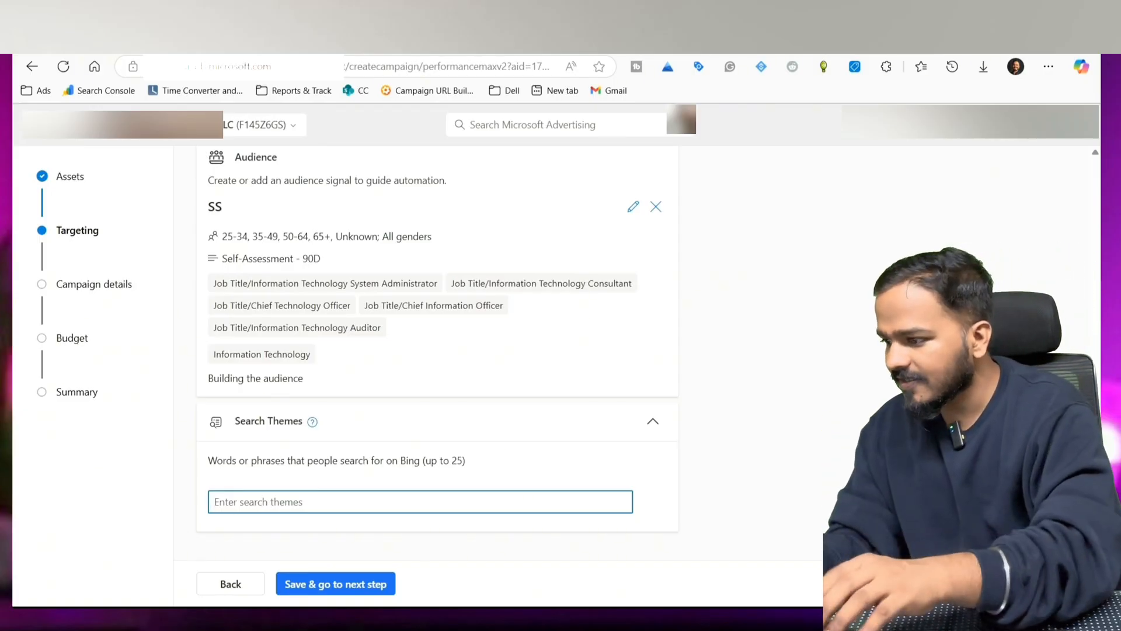
text(oci dss)
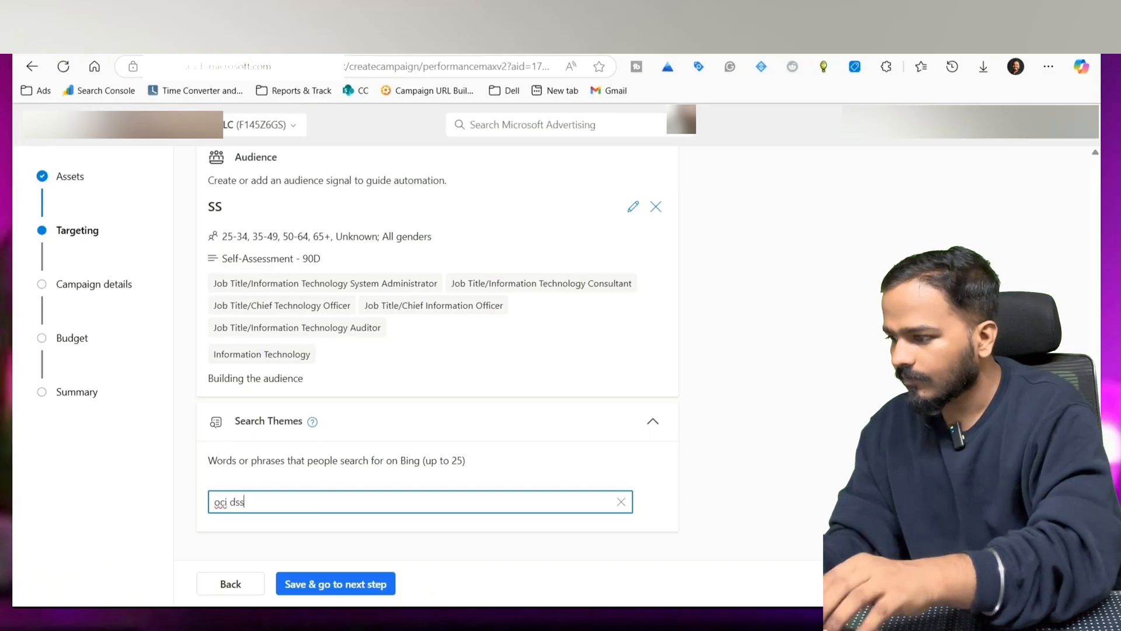
key(ctrl+a)
text(p)
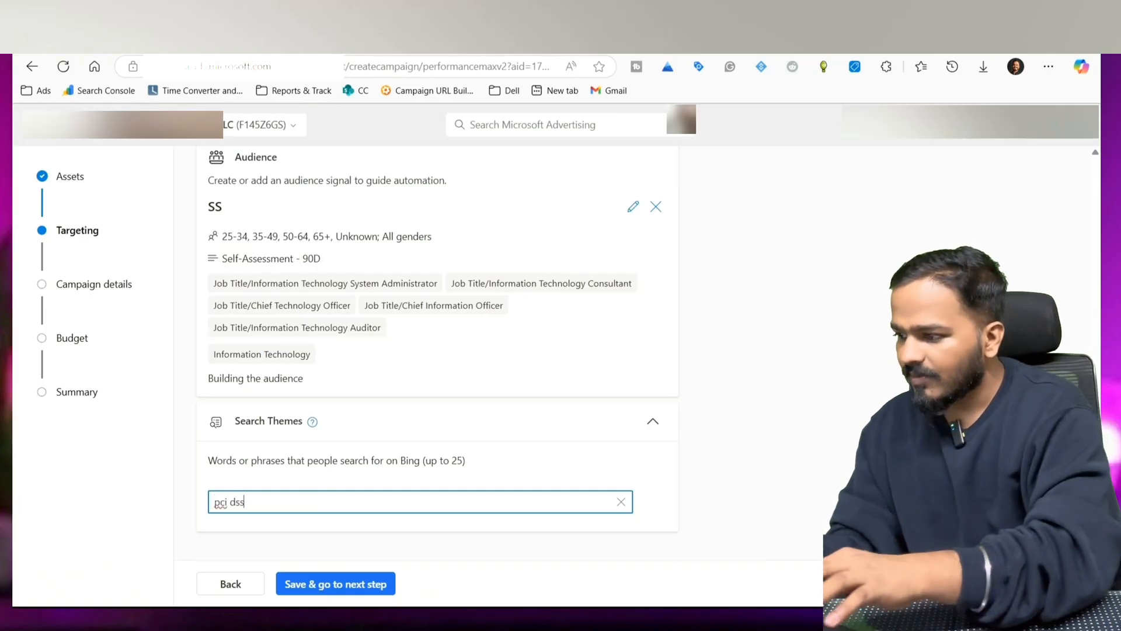
key(Return)
text(cmmc)
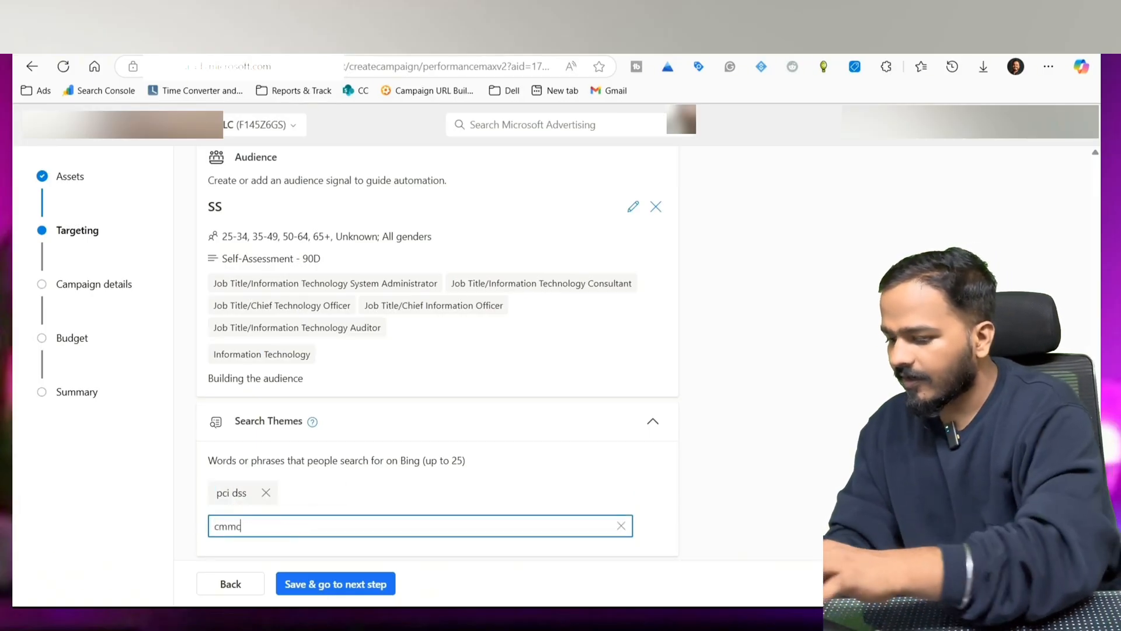
key(Return)
text(FedRa)
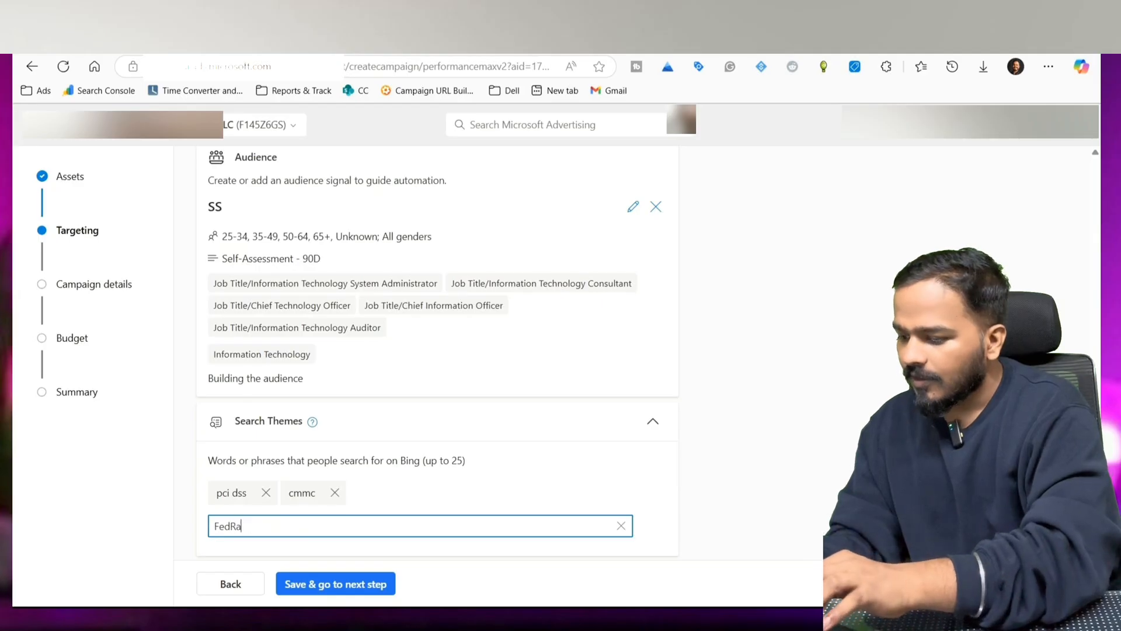
text(mp)
key(Return)
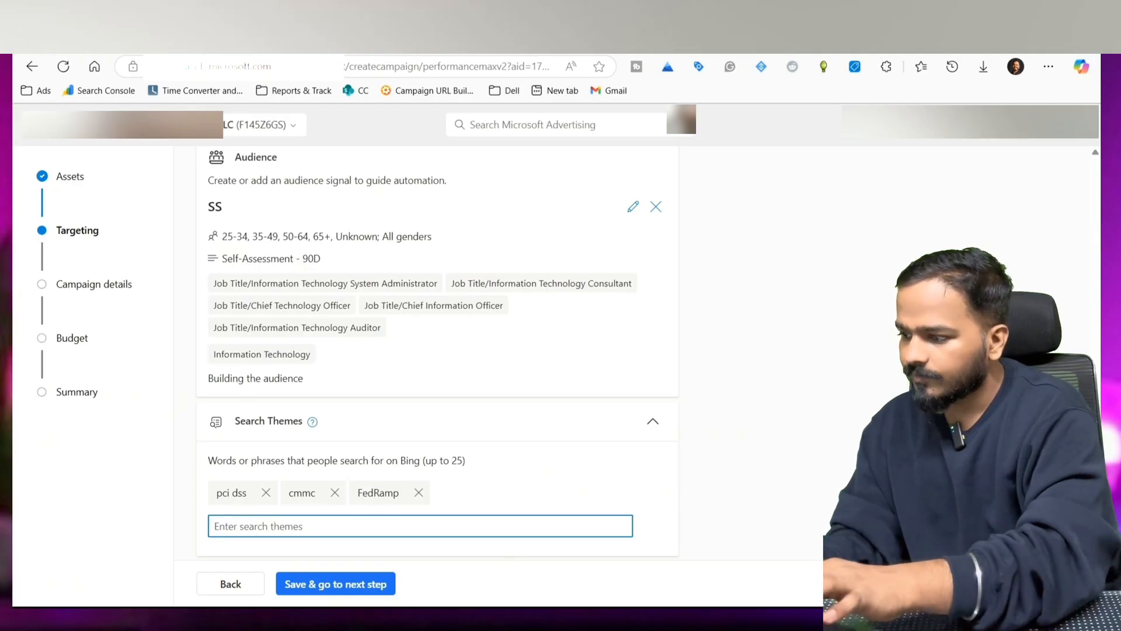
Step: Add the search themes "SOC 2", "SOC2" and "ISO 27001" to the campaign's signals
text(SOc)
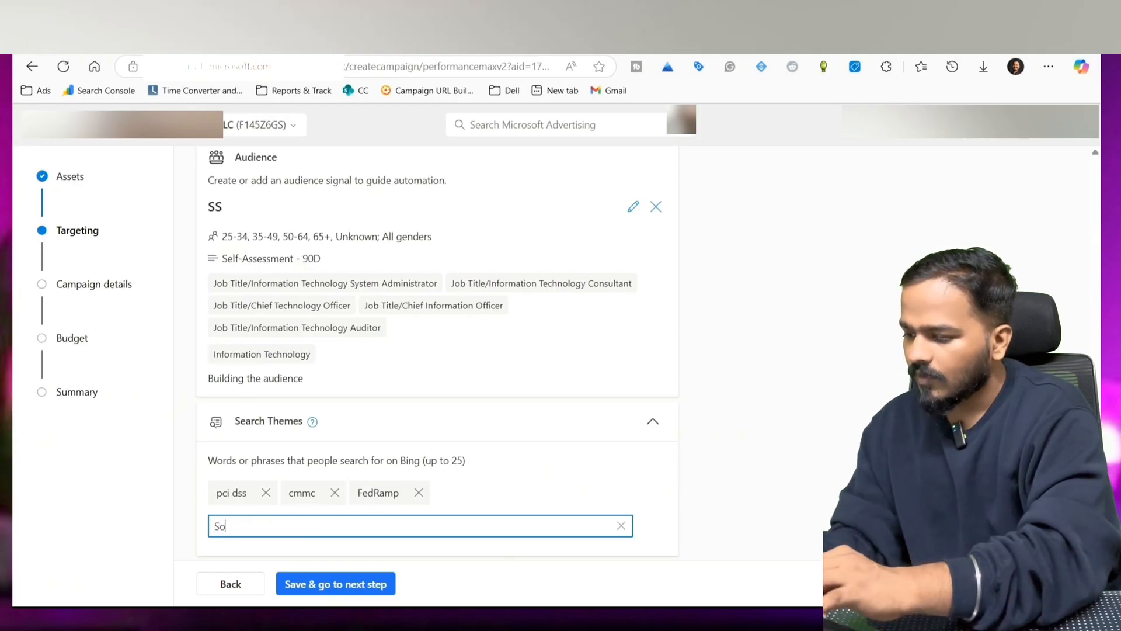
text(C)
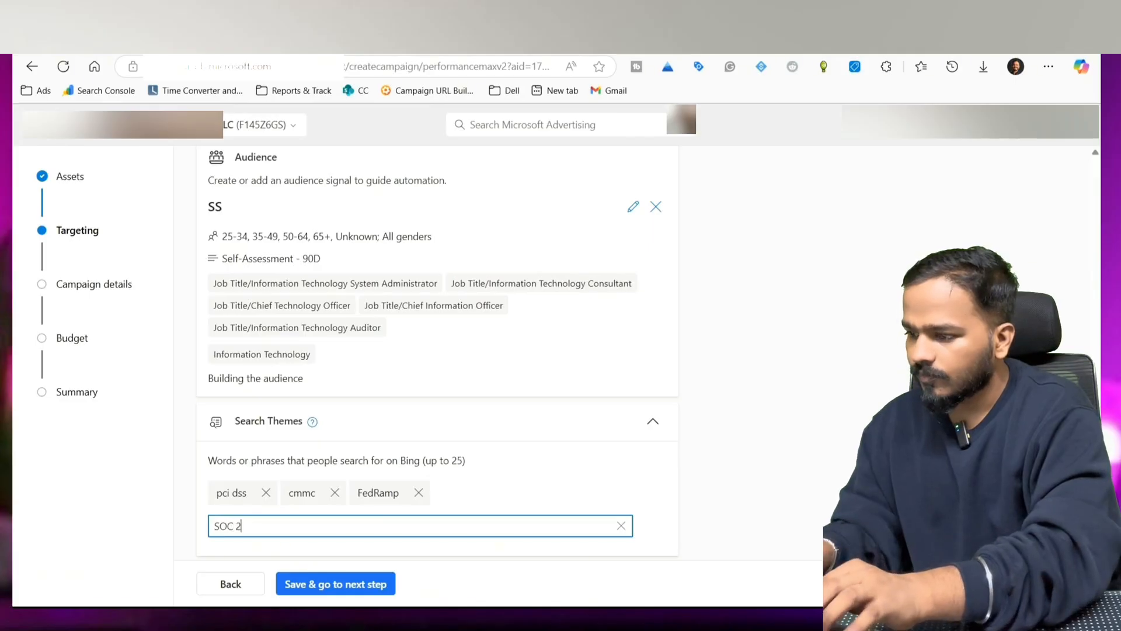
text( 2)
key(Return)
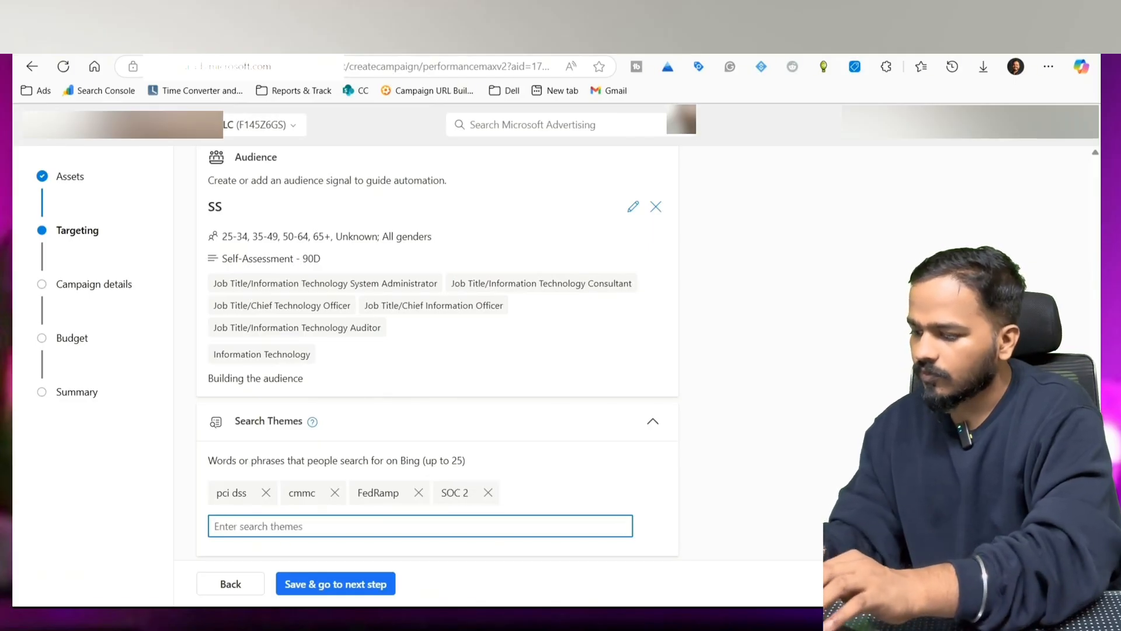
text(SOC)
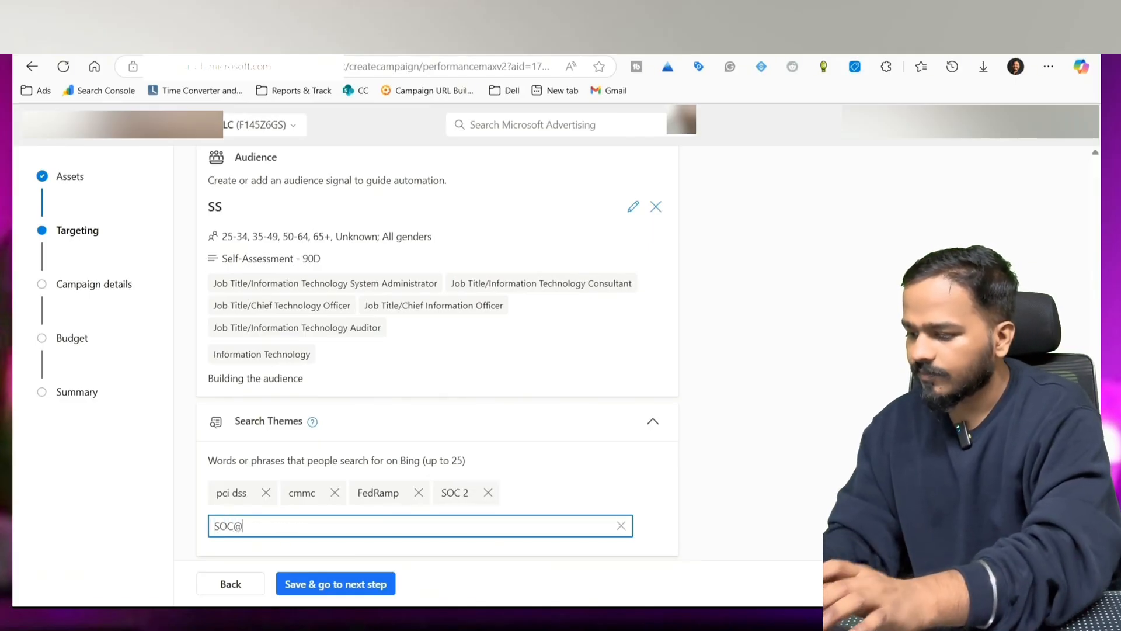
text(2)
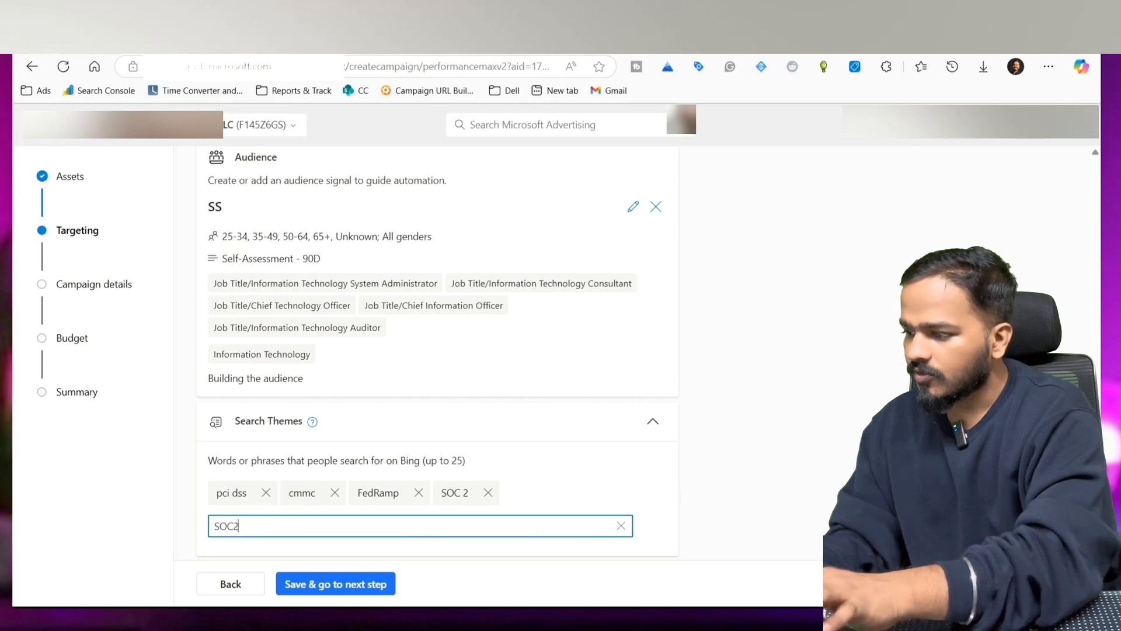
key(Return)
text(ISO 2700)
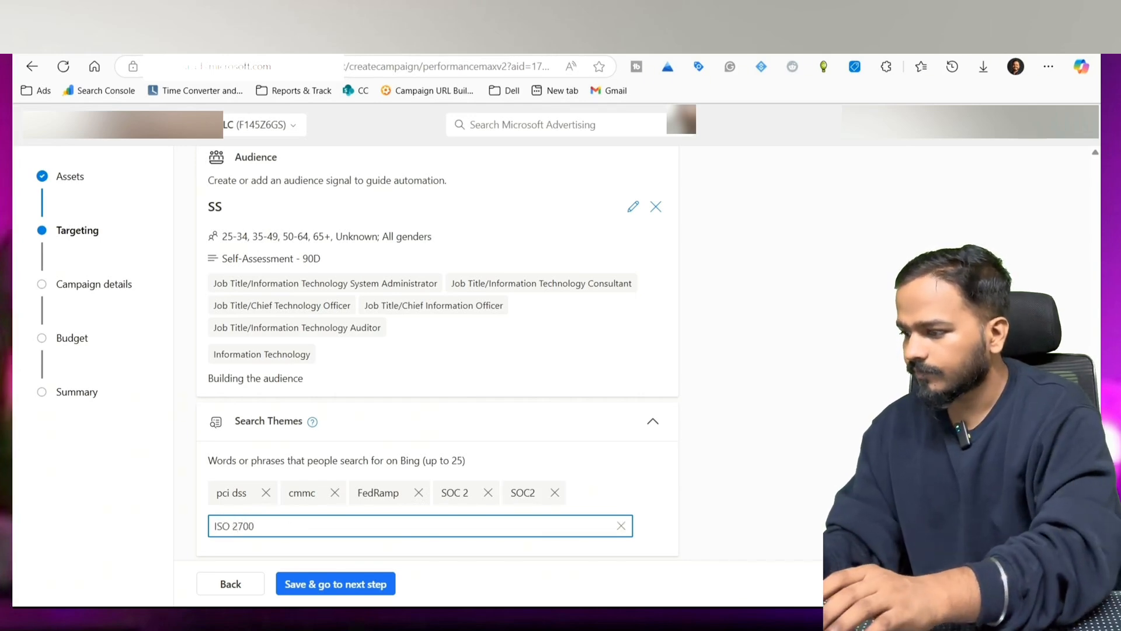
text(1)
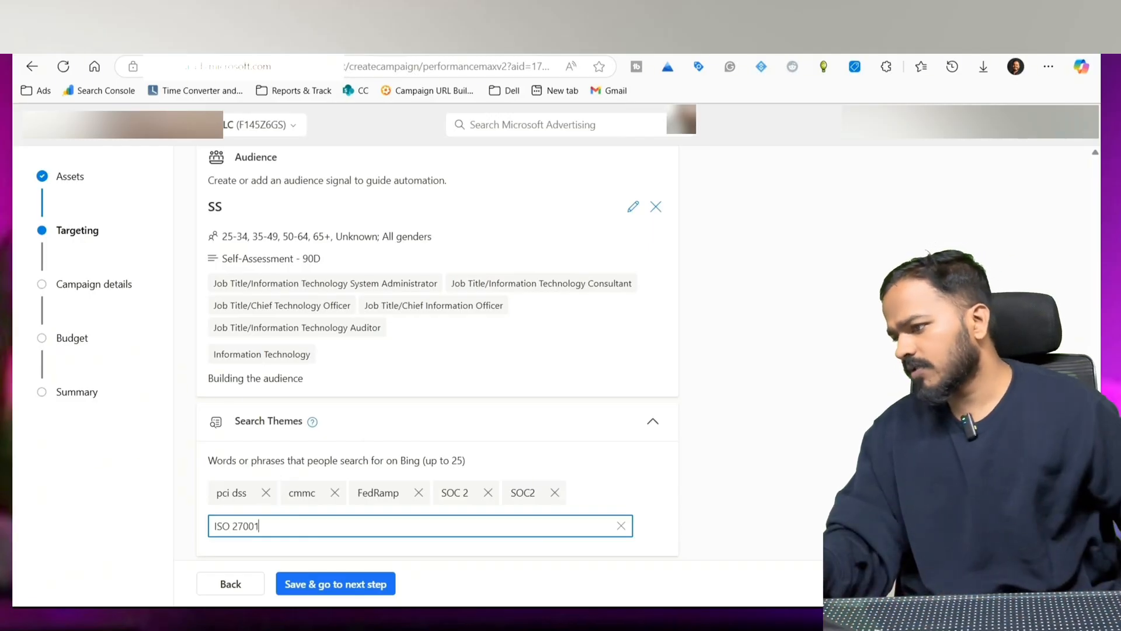
key(Return)
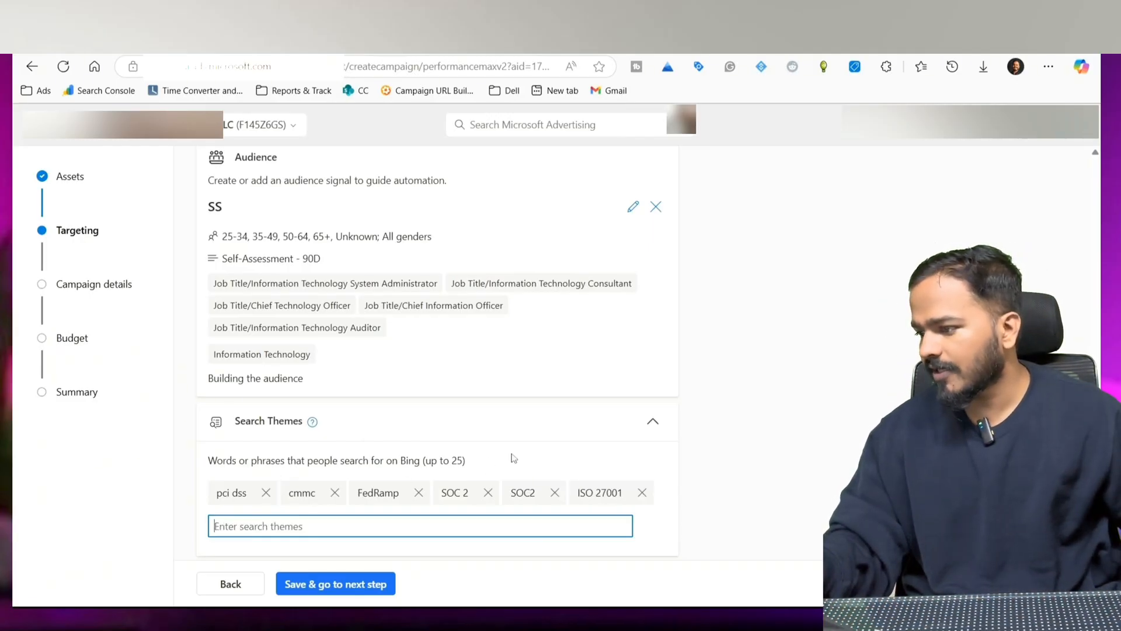
Step: Remove the search theme "FedRamp" from the campaign's signals and save the targeting to continue to the campaign details
scroll(567, 445, down, 1)
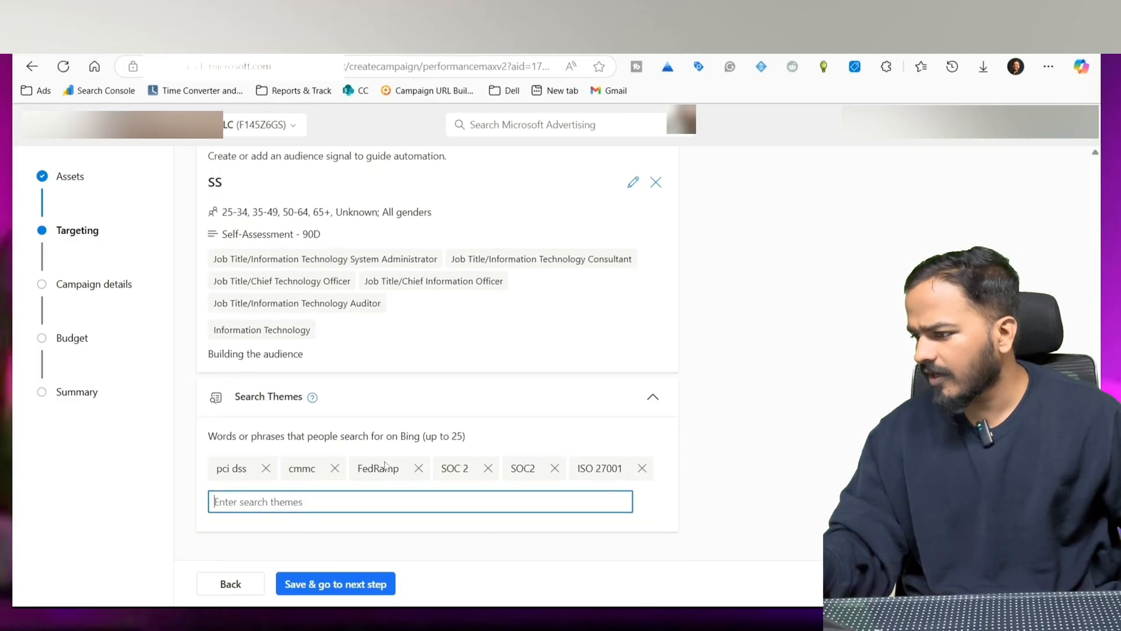
click(417, 469)
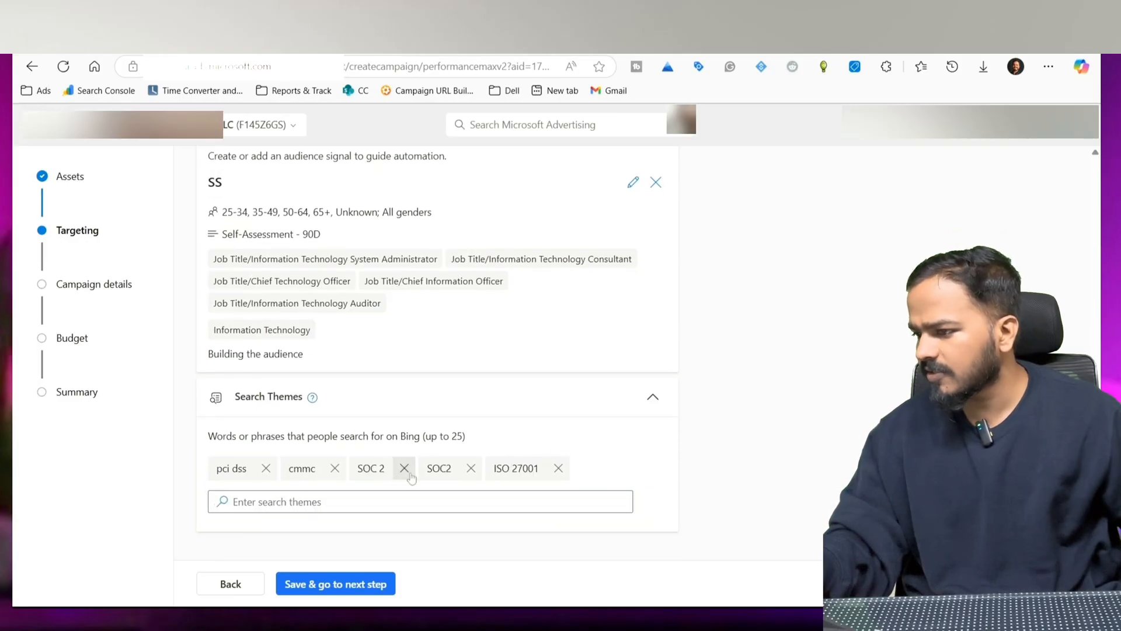
click(320, 585)
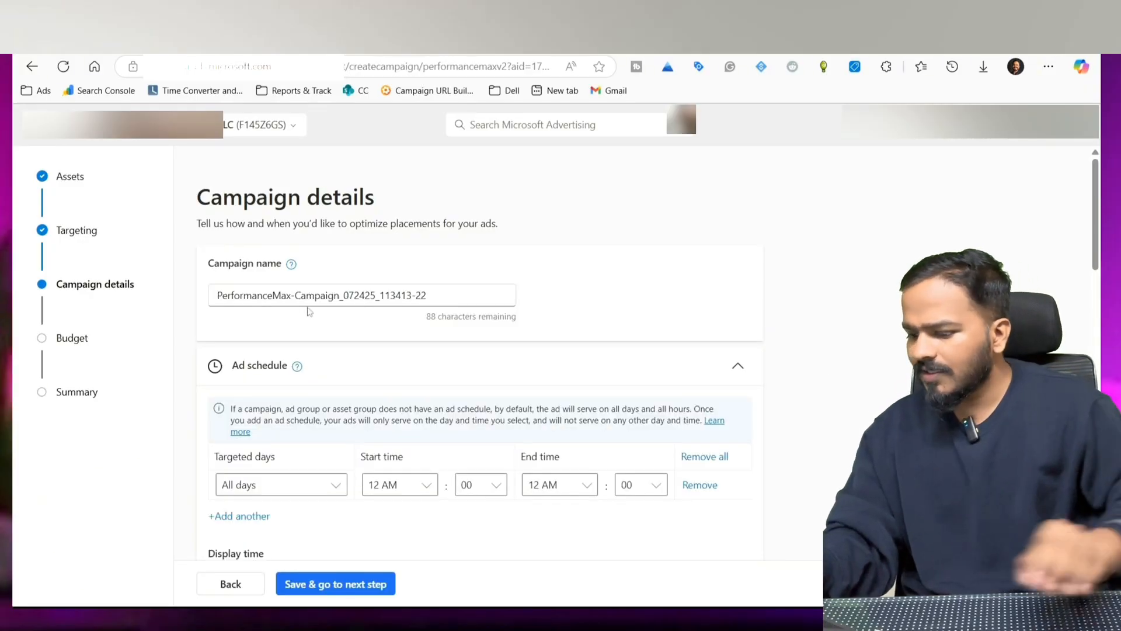
Step: Copy the campaign name from the Google Ads campaign and adapt it to name this campaign "PMx - SS - US"
click(308, 300)
key(ctrl+a)
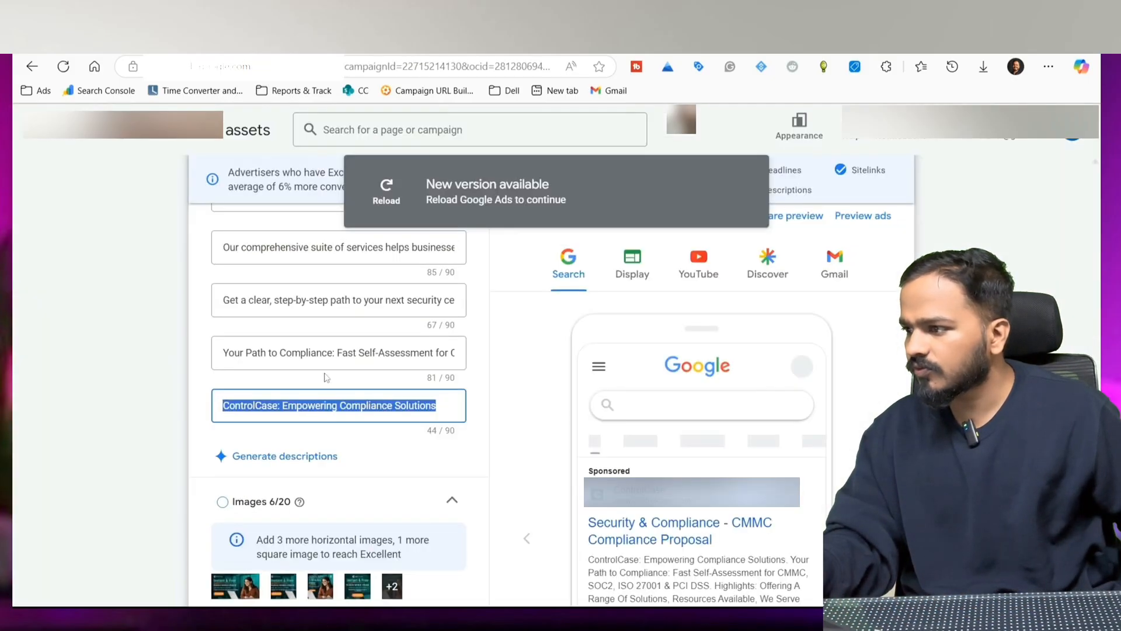
scroll(332, 379, up, 15)
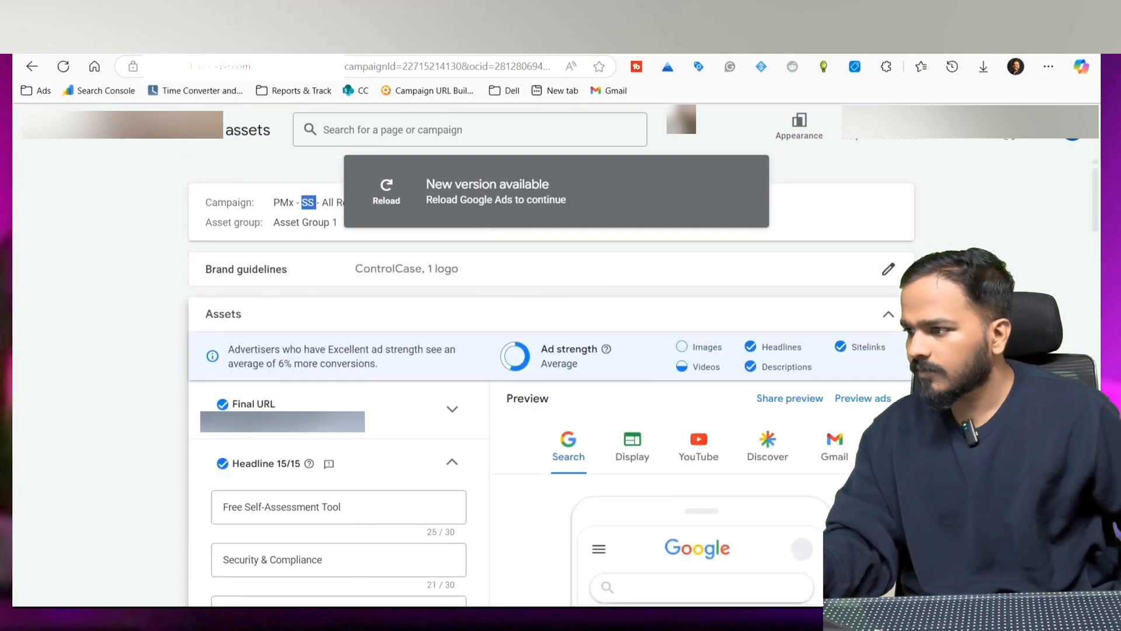
triple_click(308, 203)
click(351, 42)
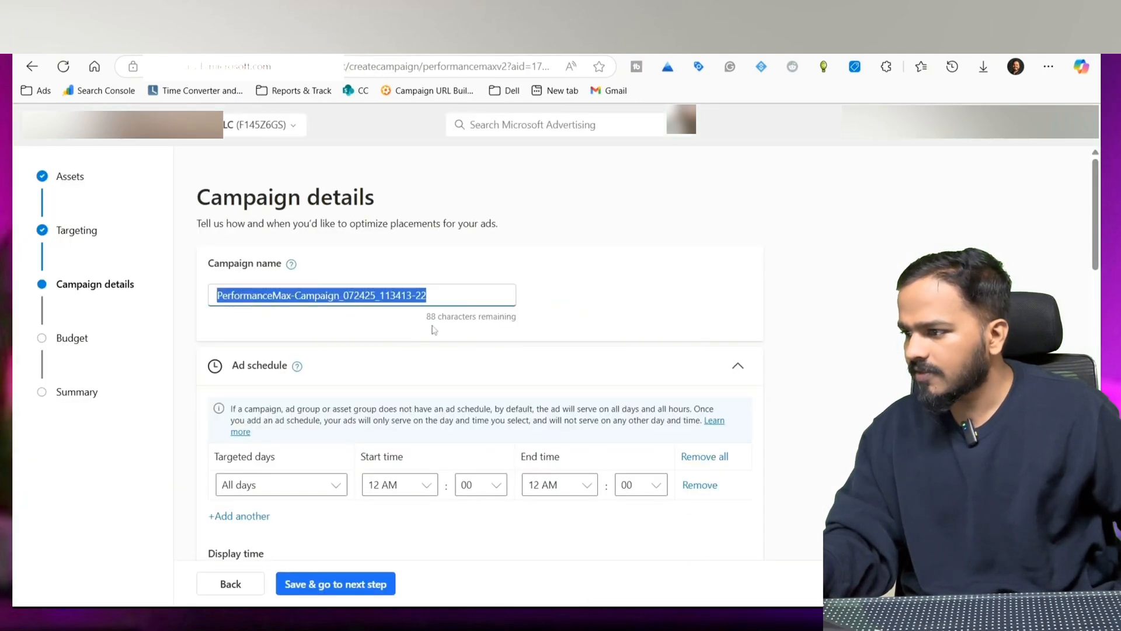
text(PMx - SS - All Region)
key(ctrl+shift+Left)
key(ctrl+shift+Left)
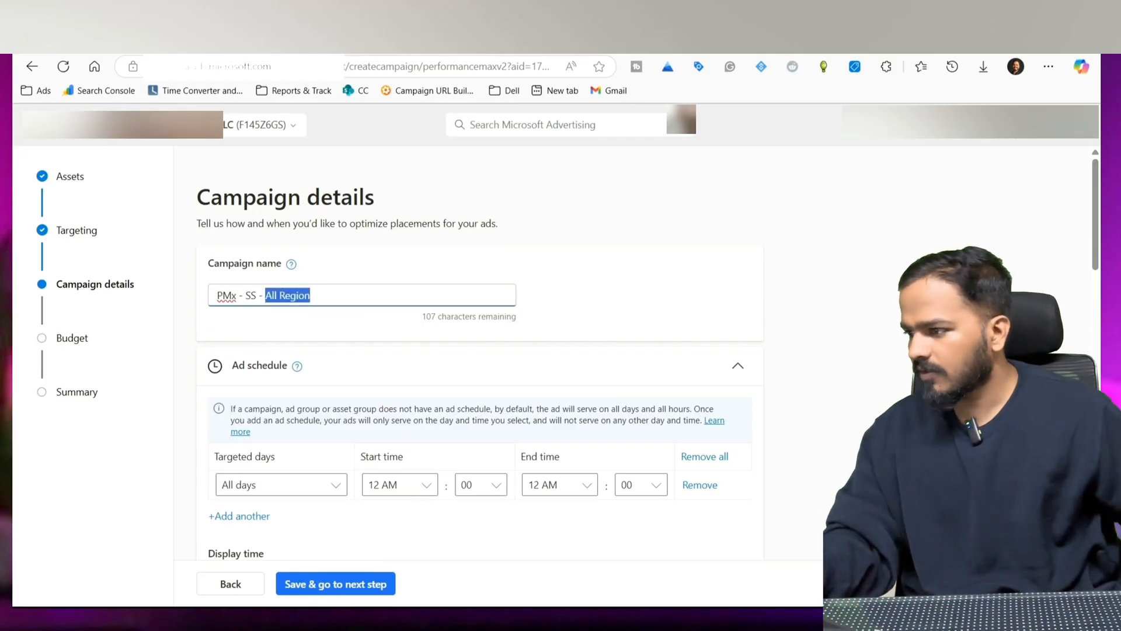
text(US)
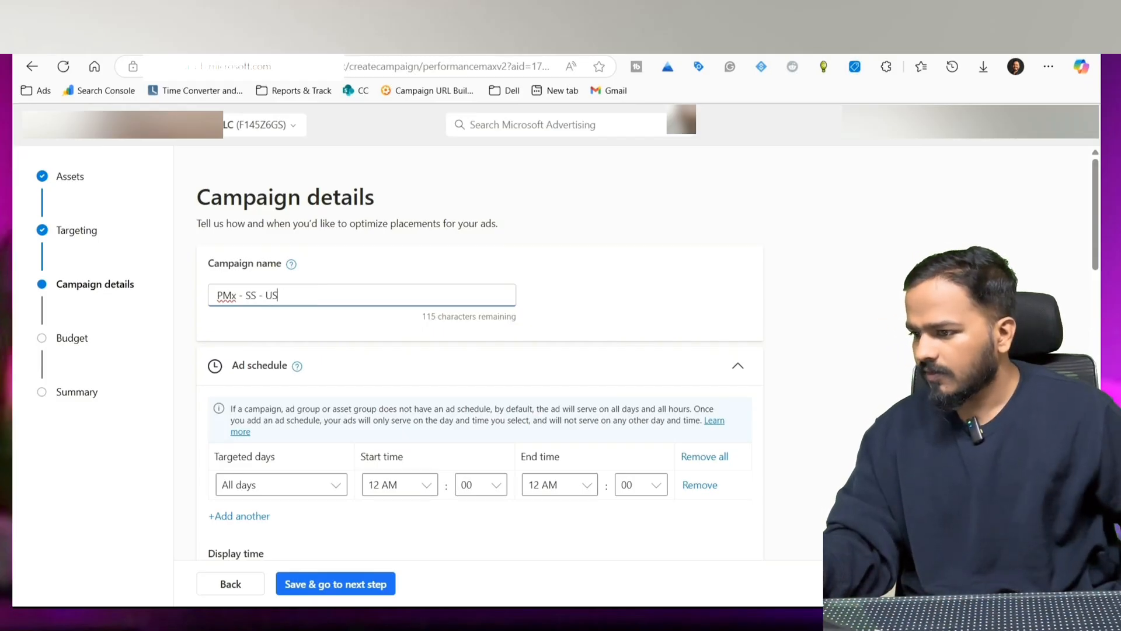
click(824, 331)
Step: Choose campaign-specific conversion goals with only SS_Account_Created_Button selected, and save the campaign details
scroll(823, 335, down, 1)
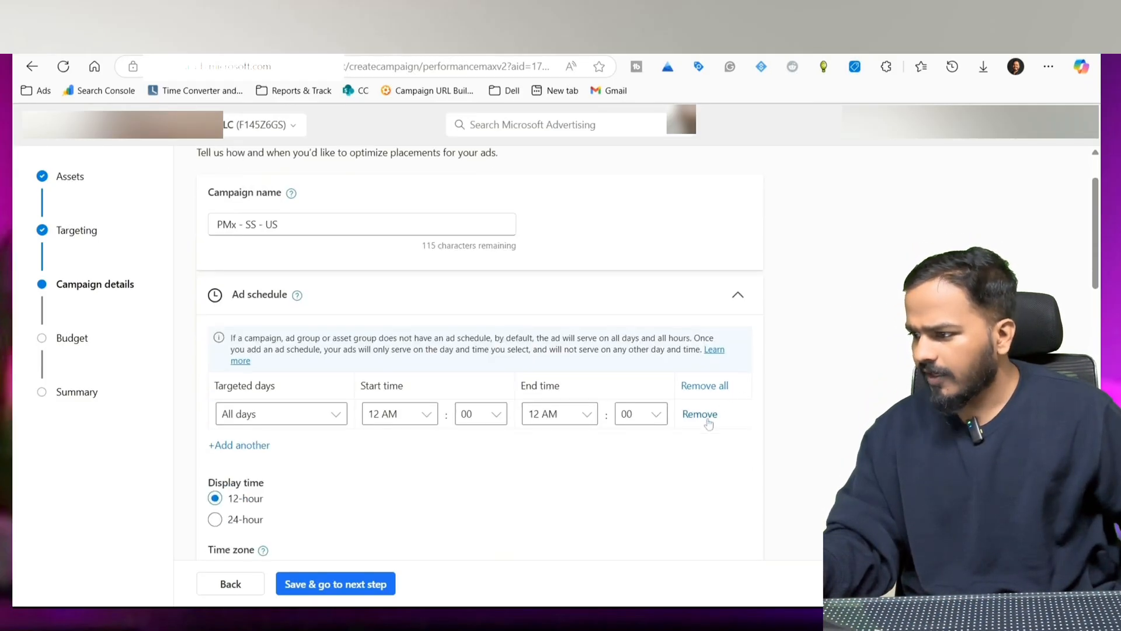
scroll(447, 454, down, 2)
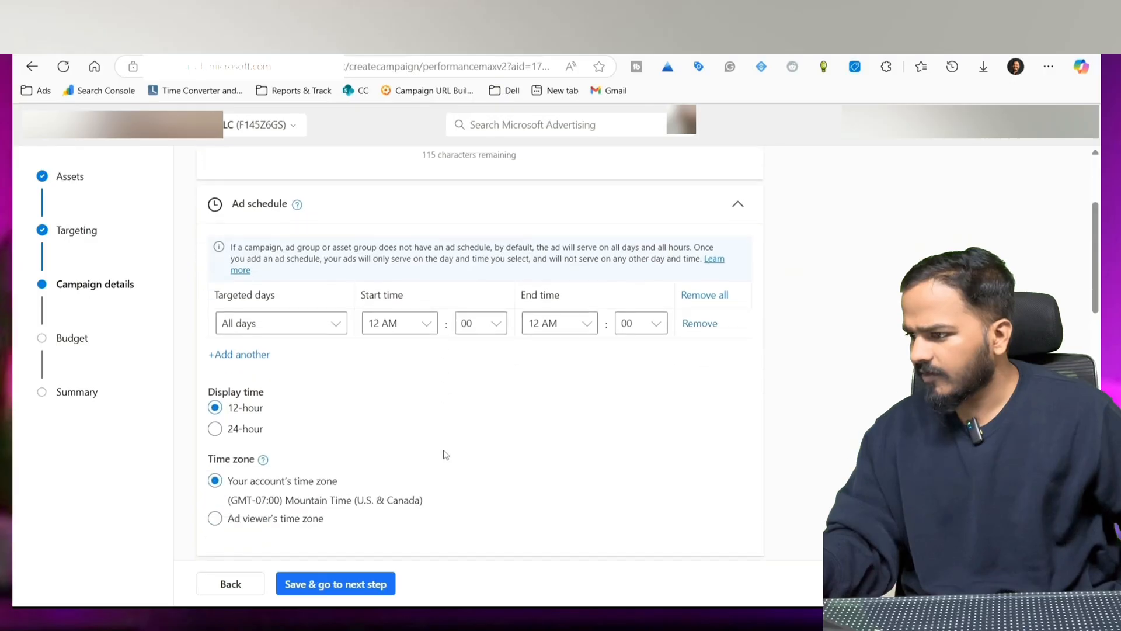
scroll(450, 453, down, 1)
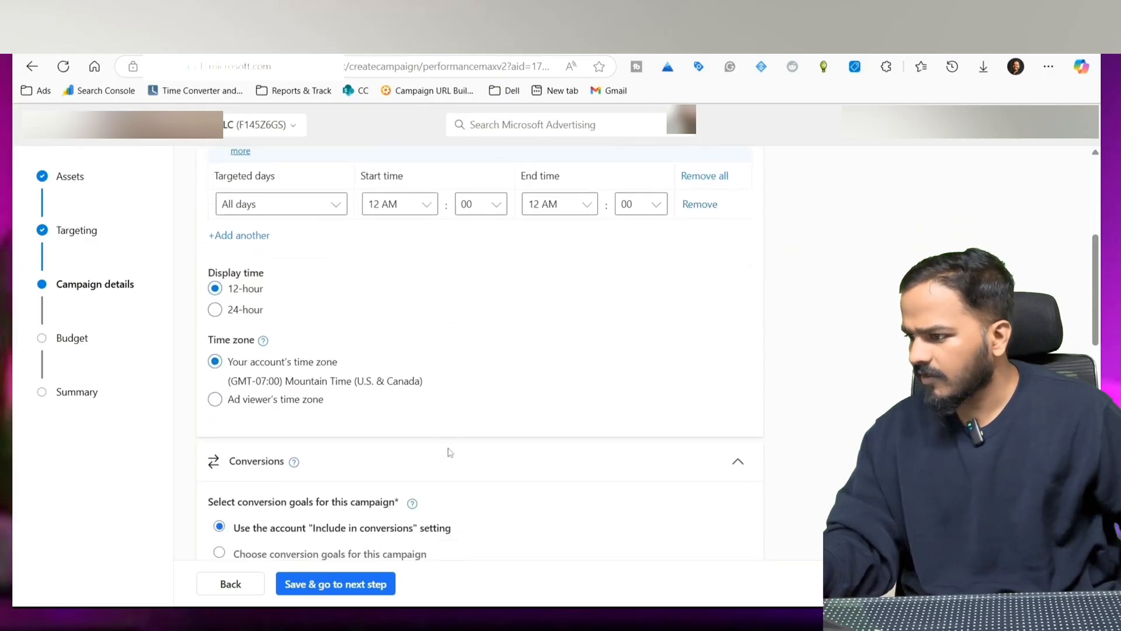
scroll(450, 453, down, 4)
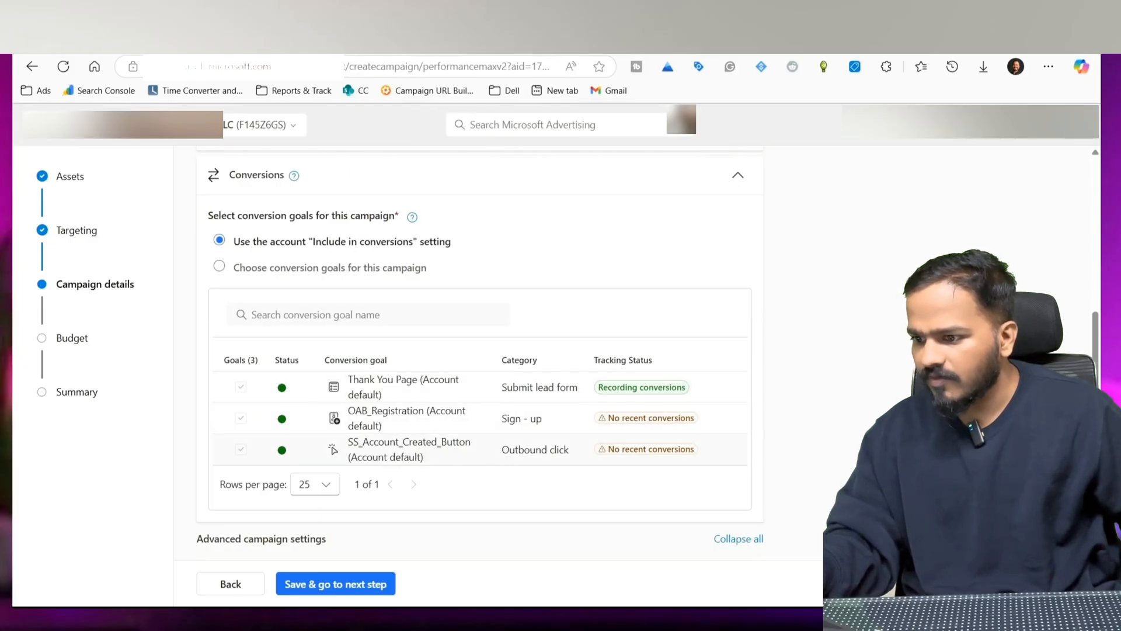
mouse_move(628, 451)
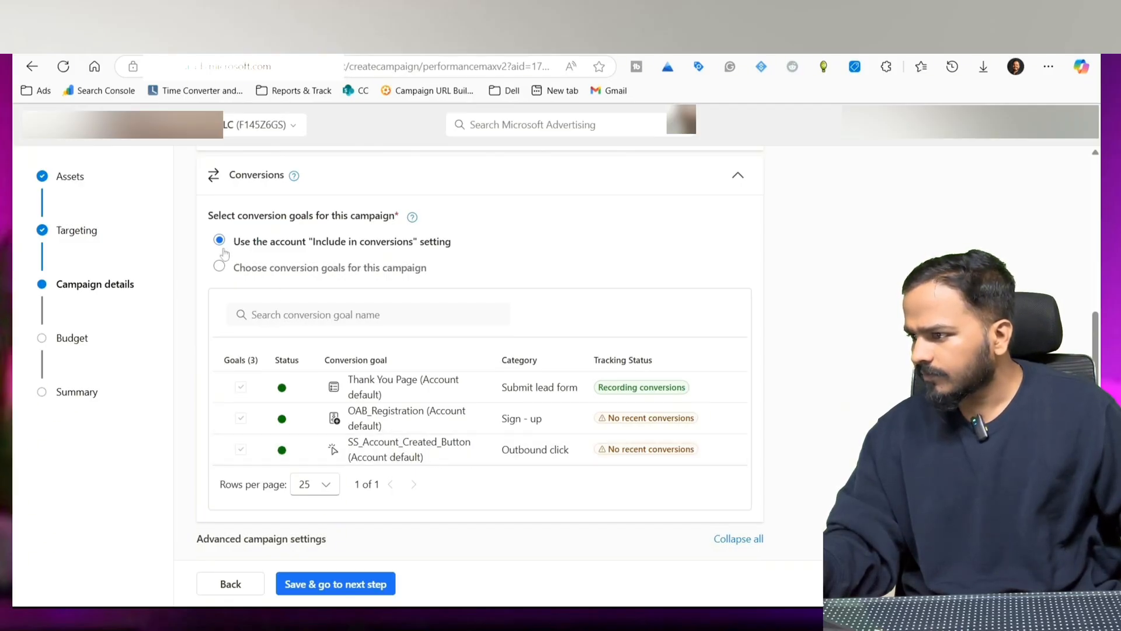
click(220, 268)
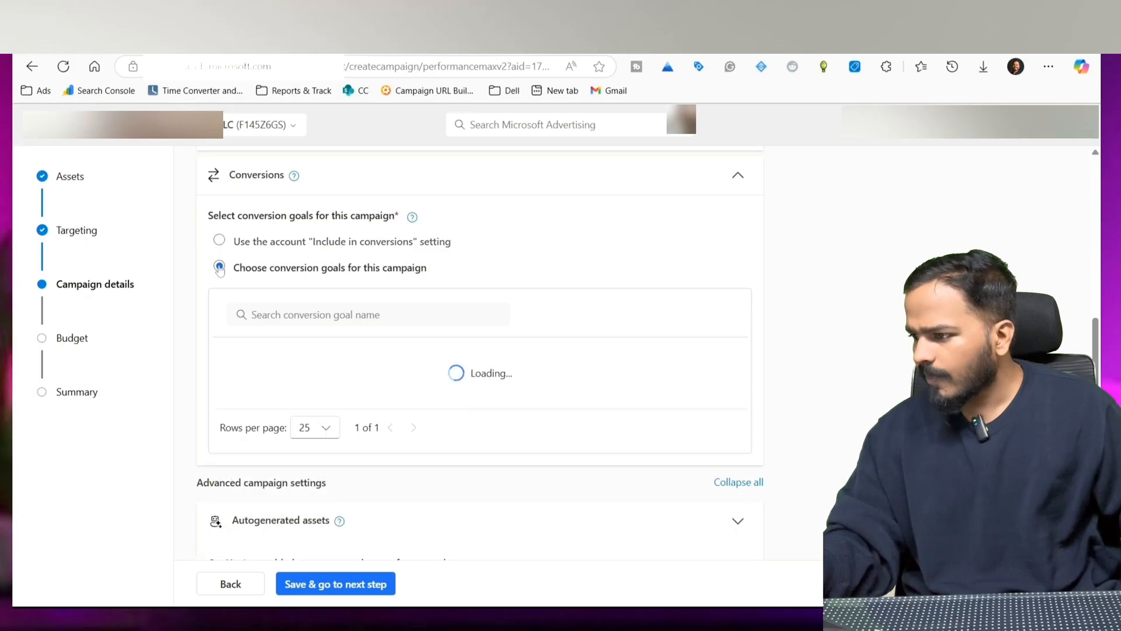
click(249, 449)
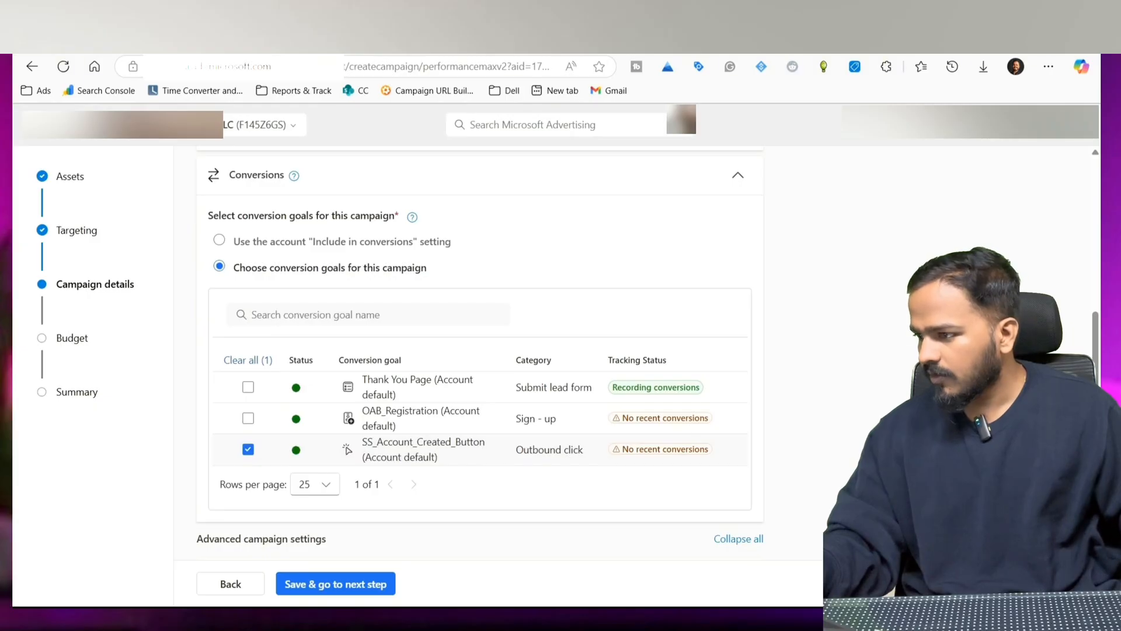
click(344, 585)
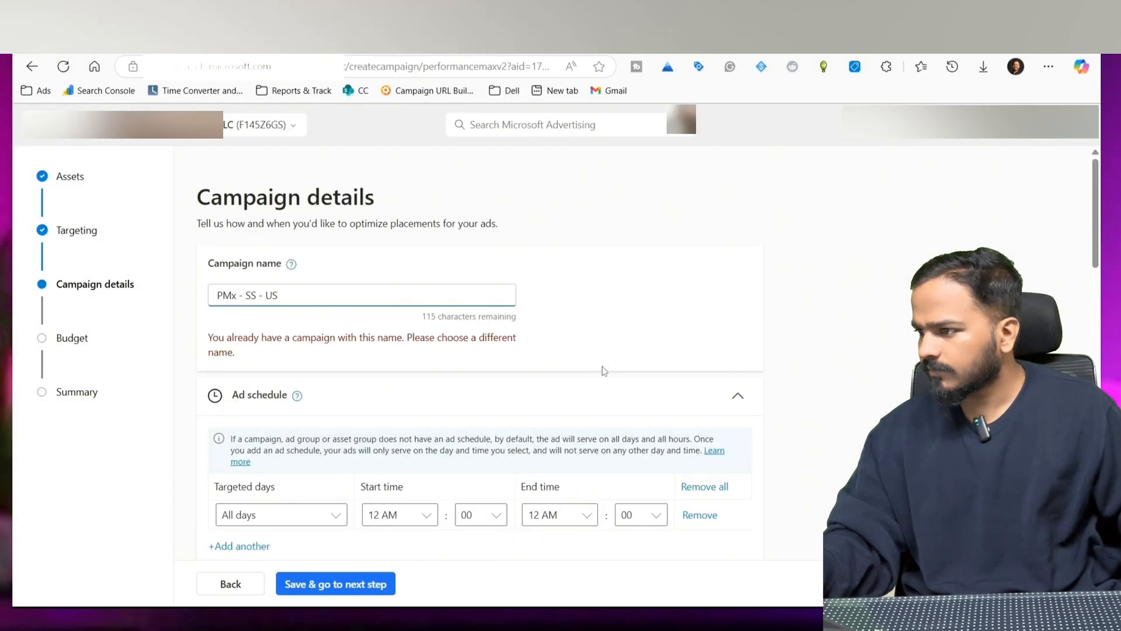
Step: Rename the campaign "PMx - SS - US Region" and save the campaign details to continue to the budget
scroll(603, 371, down, 1)
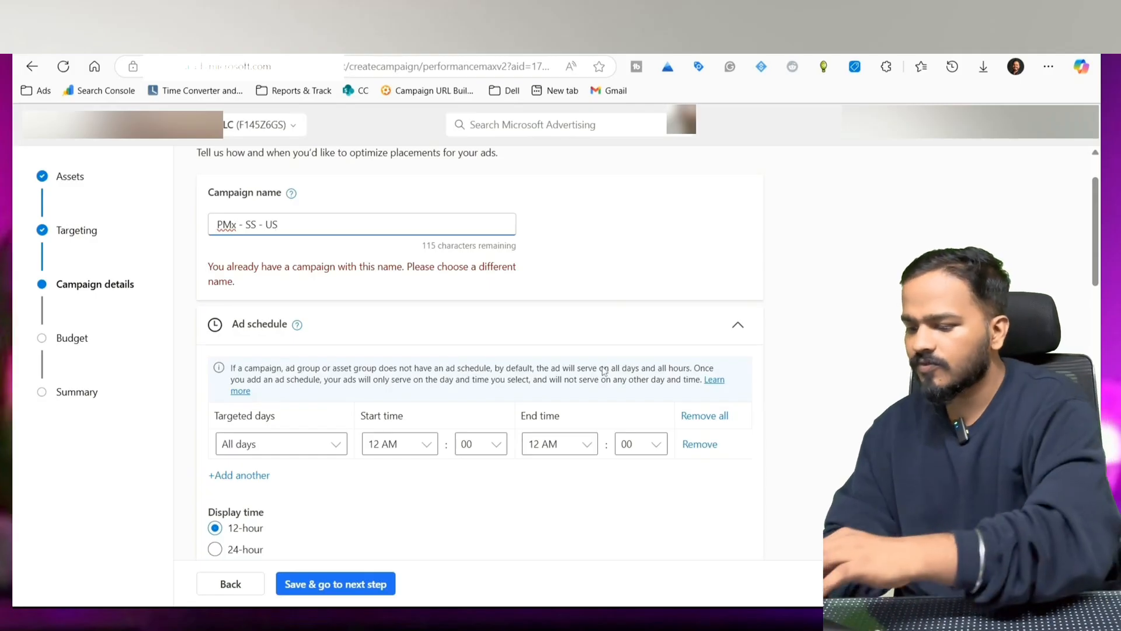
scroll(604, 371, up, 1)
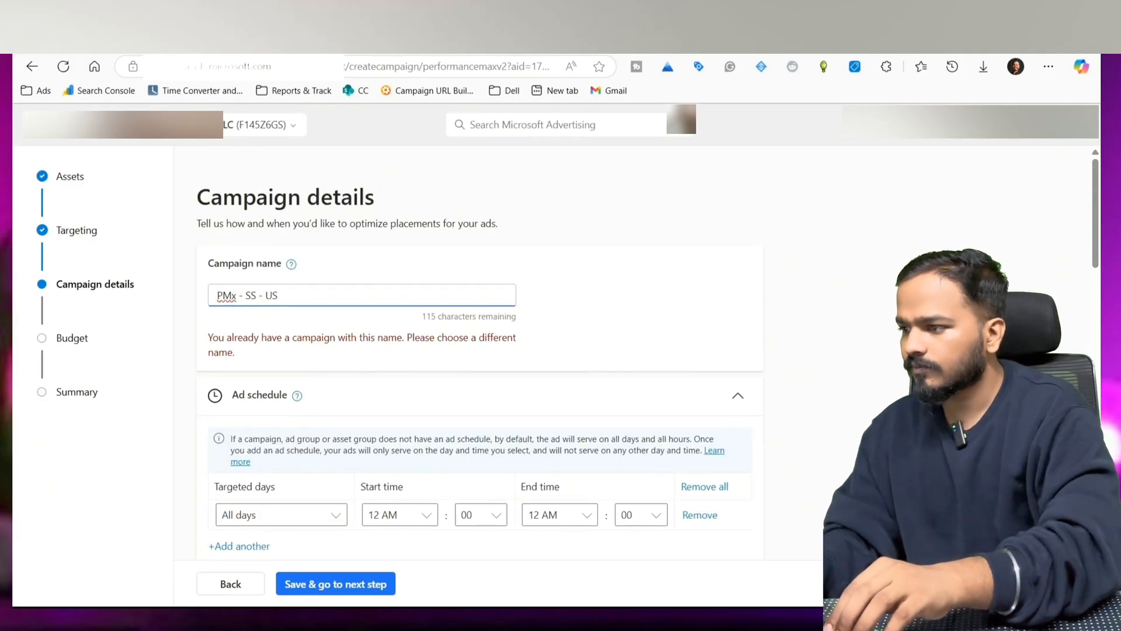
text(PMx - SS - All Region)
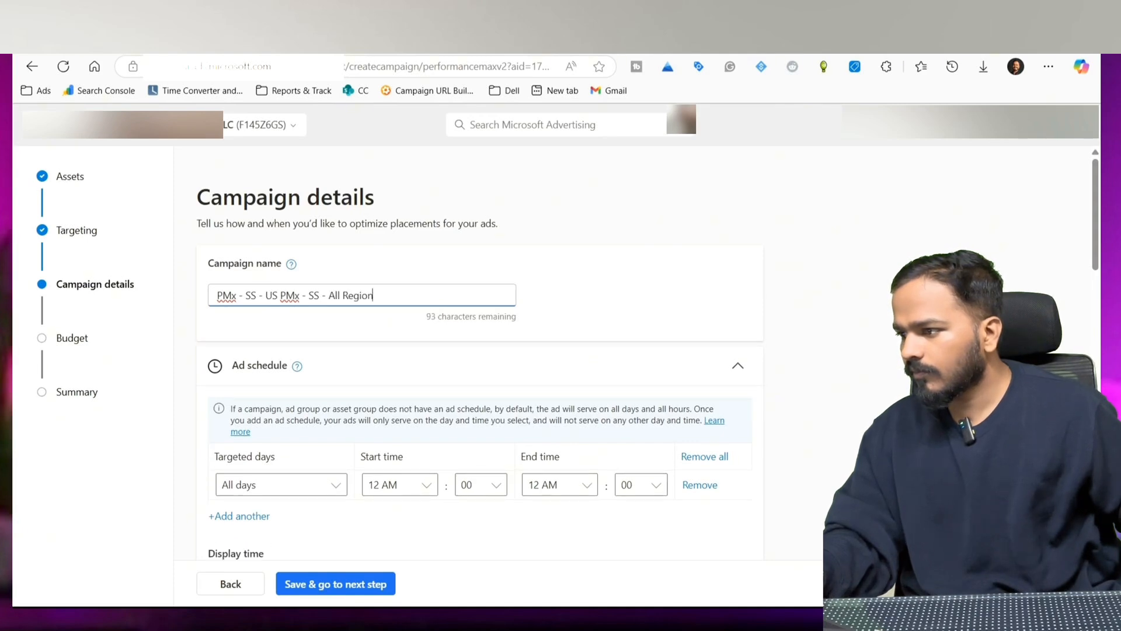
drag(281, 295, 343, 295)
key(BackSpace)
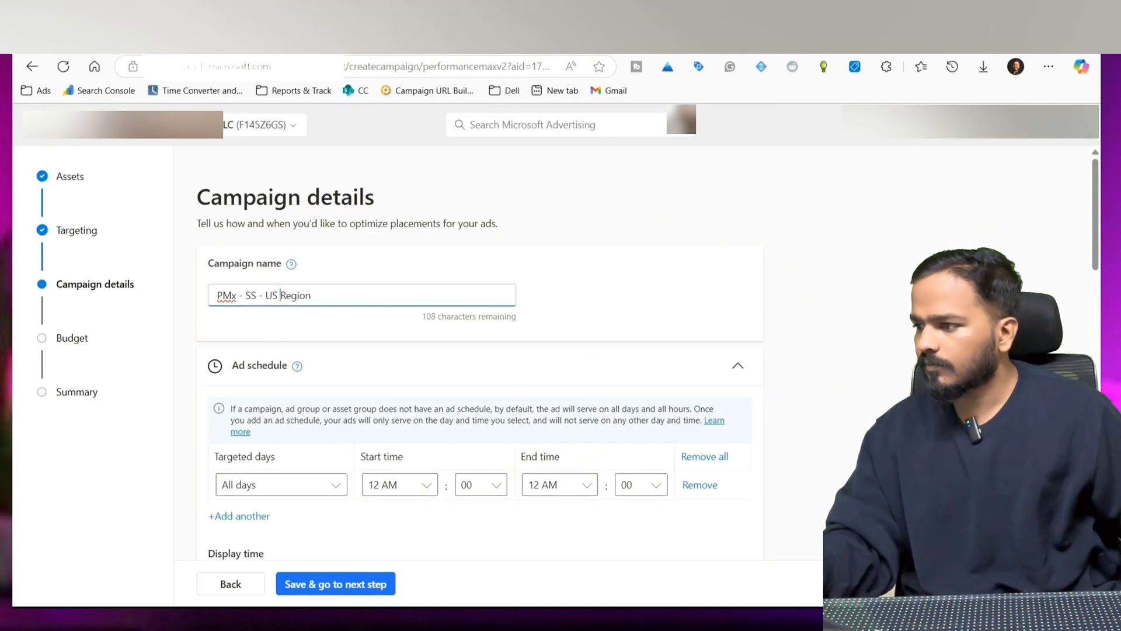
scroll(676, 351, down, 10)
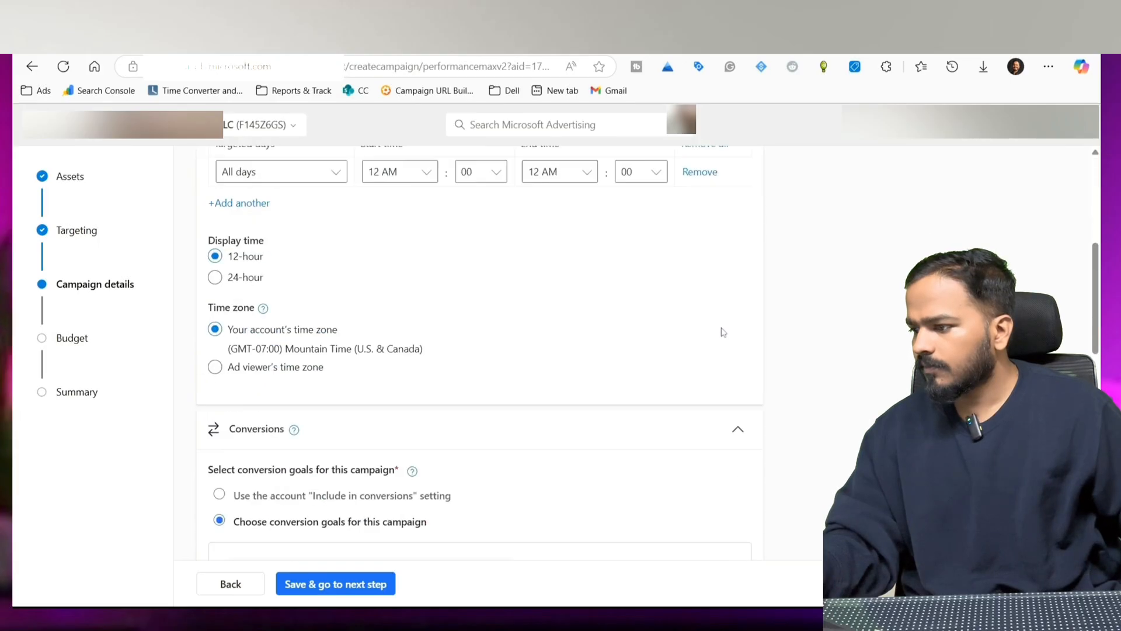
click(328, 586)
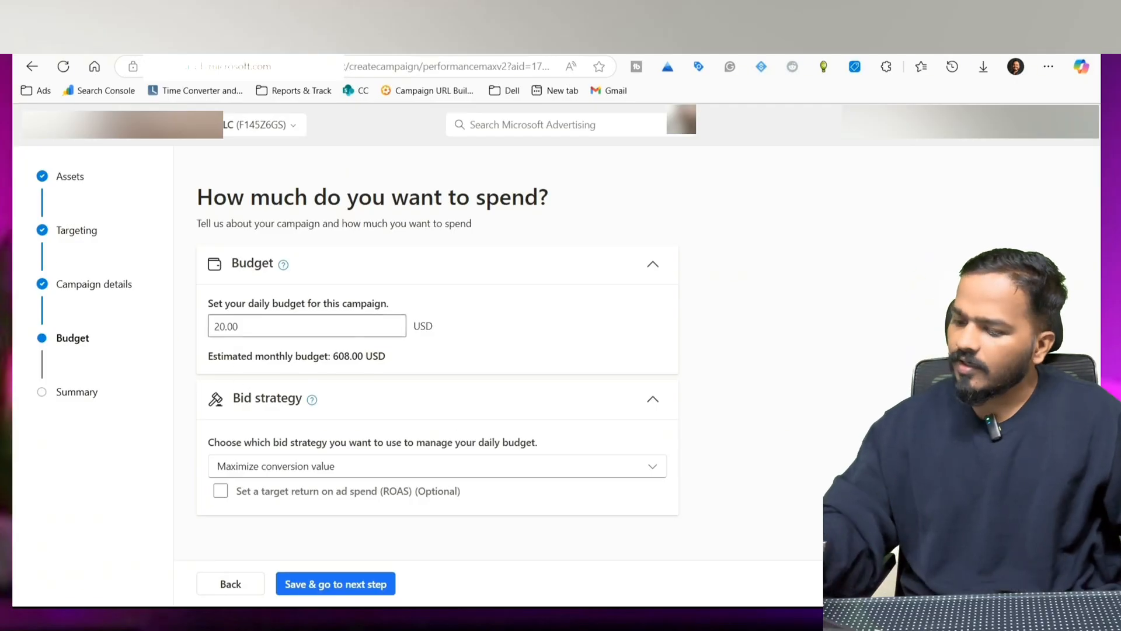
Step: Set the daily budget to 10 USD with the Maximize conversions bid strategy, and save to reach the campaign summary
drag(225, 327, 204, 335)
text(10)
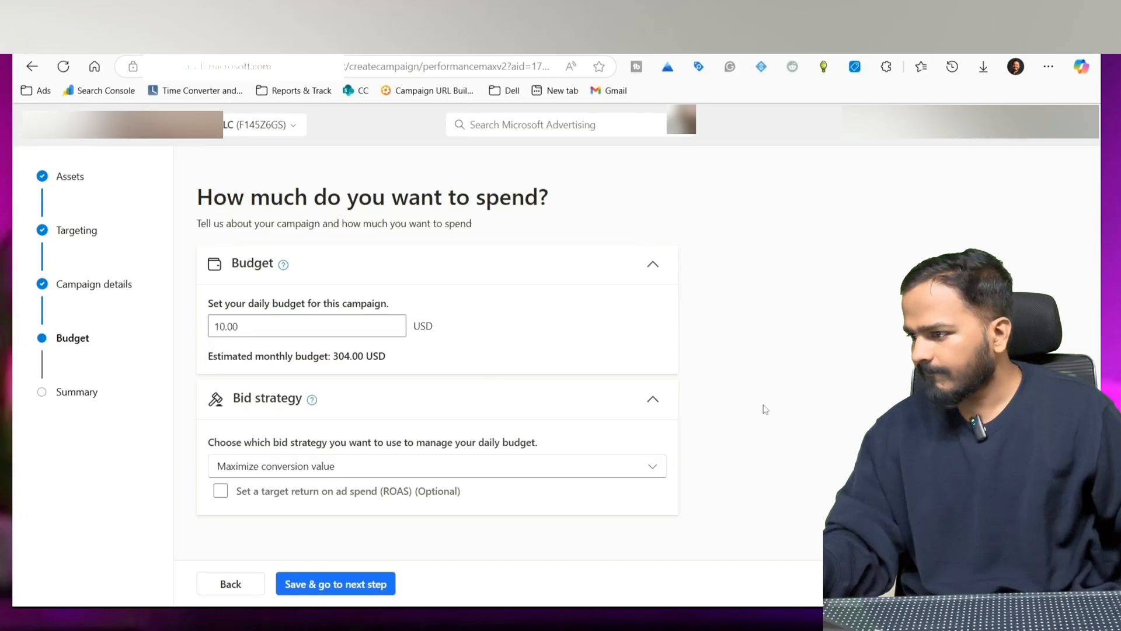
click(293, 474)
click(279, 495)
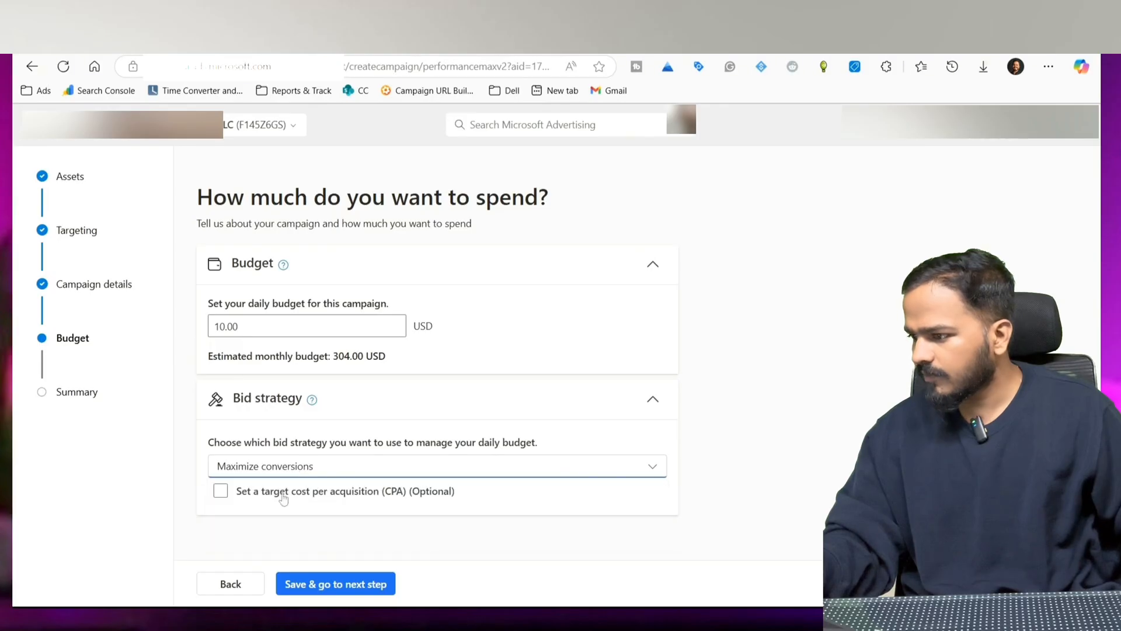
click(318, 584)
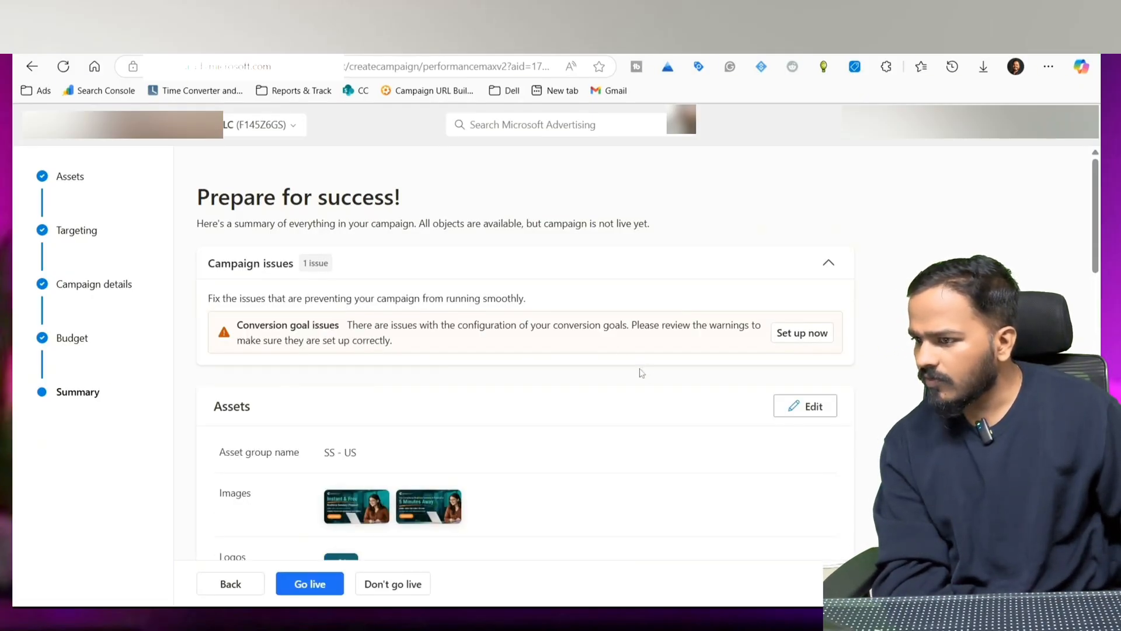
Step: Examine the conversion goals behind the flagged campaign issue and return to the campaign summary
click(801, 333)
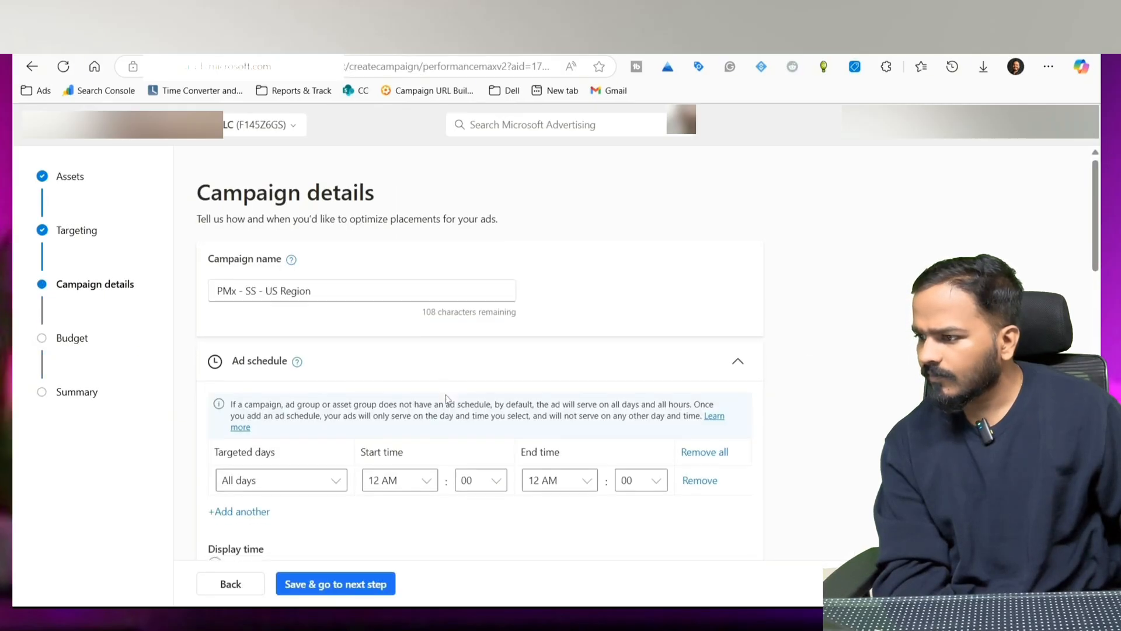
scroll(446, 403, down, 10)
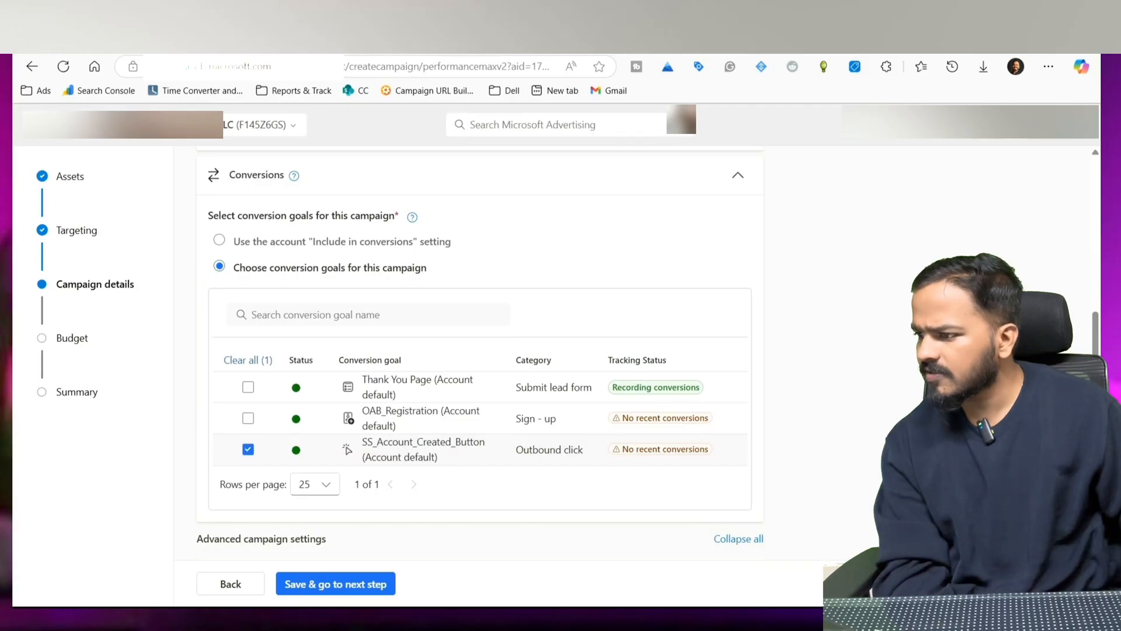
scroll(479, 350, down, 8)
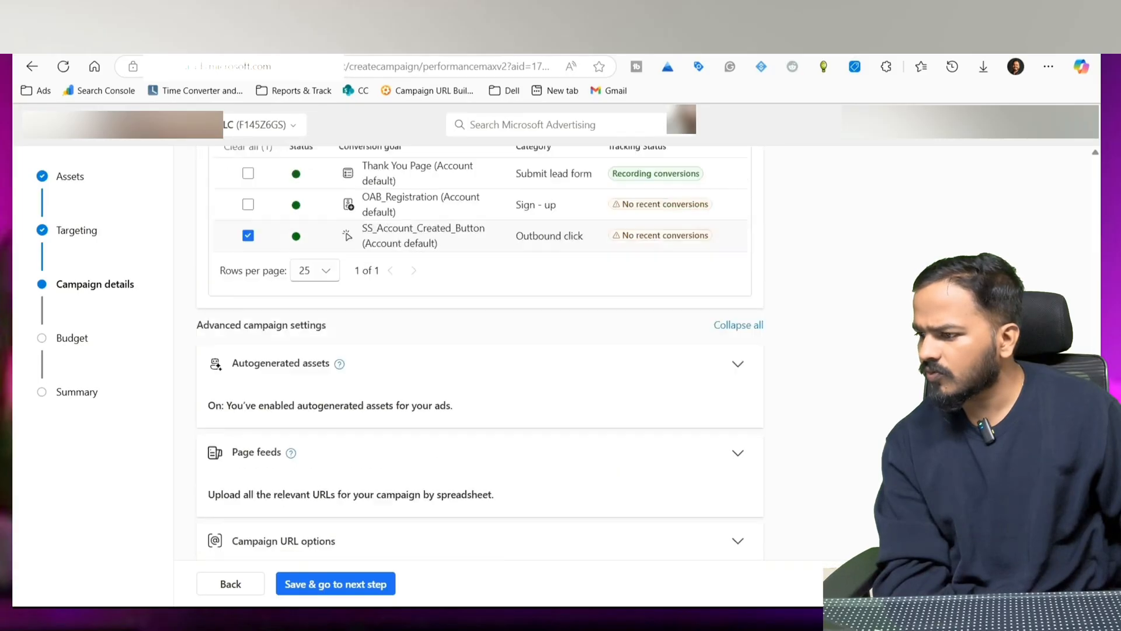
click(328, 595)
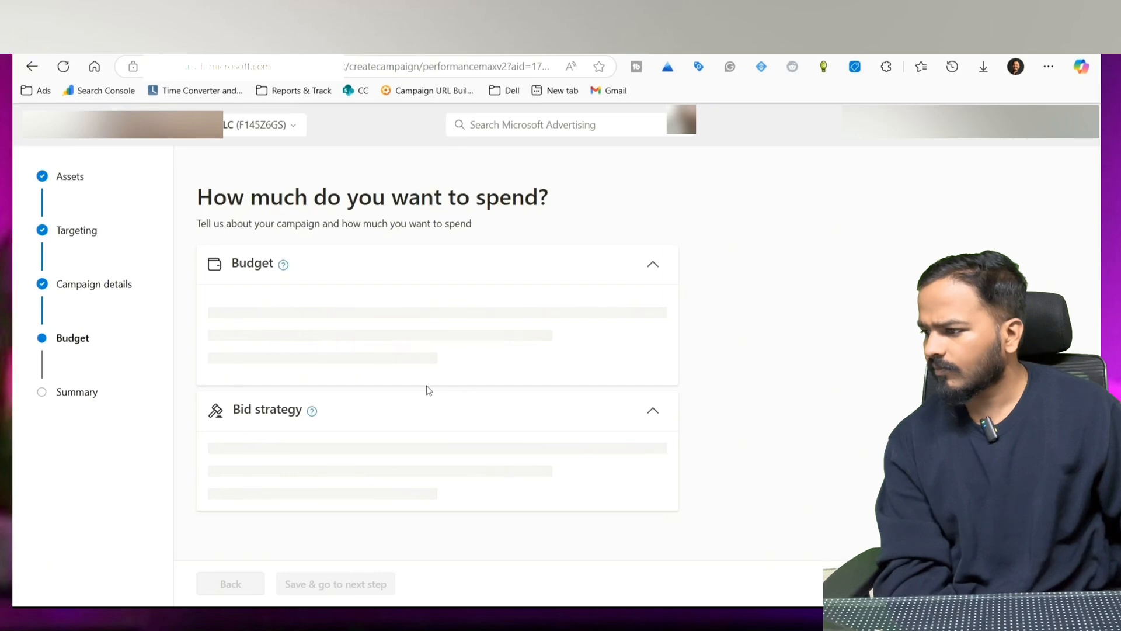
click(327, 584)
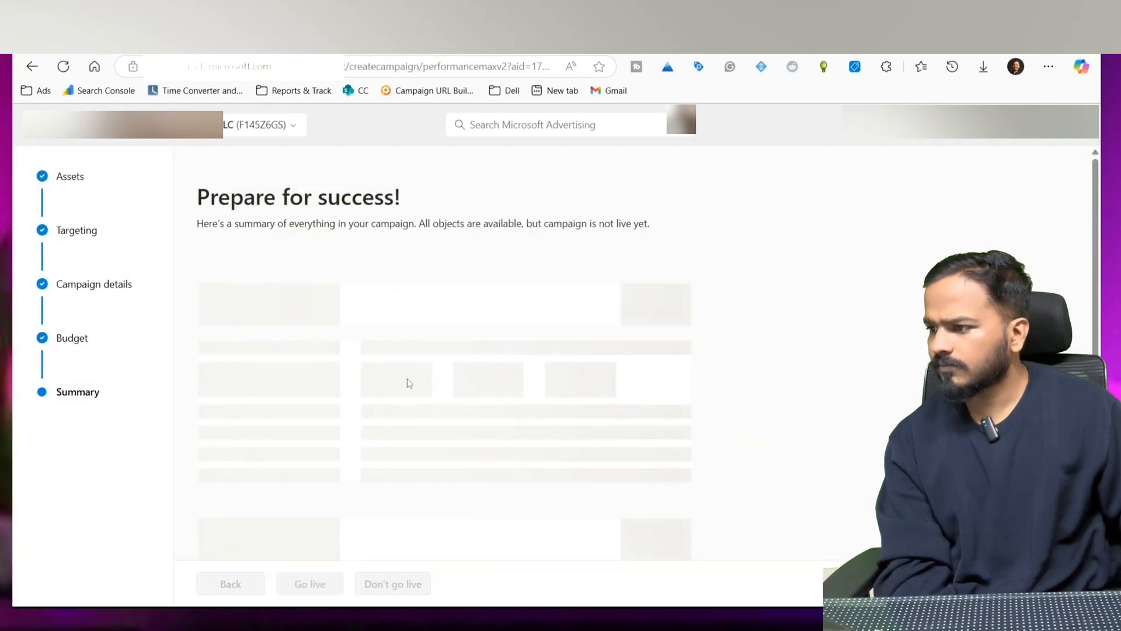
Step: Review the targeting, campaign settings and budget in the summary and take the campaign live
scroll(409, 383, down, 15)
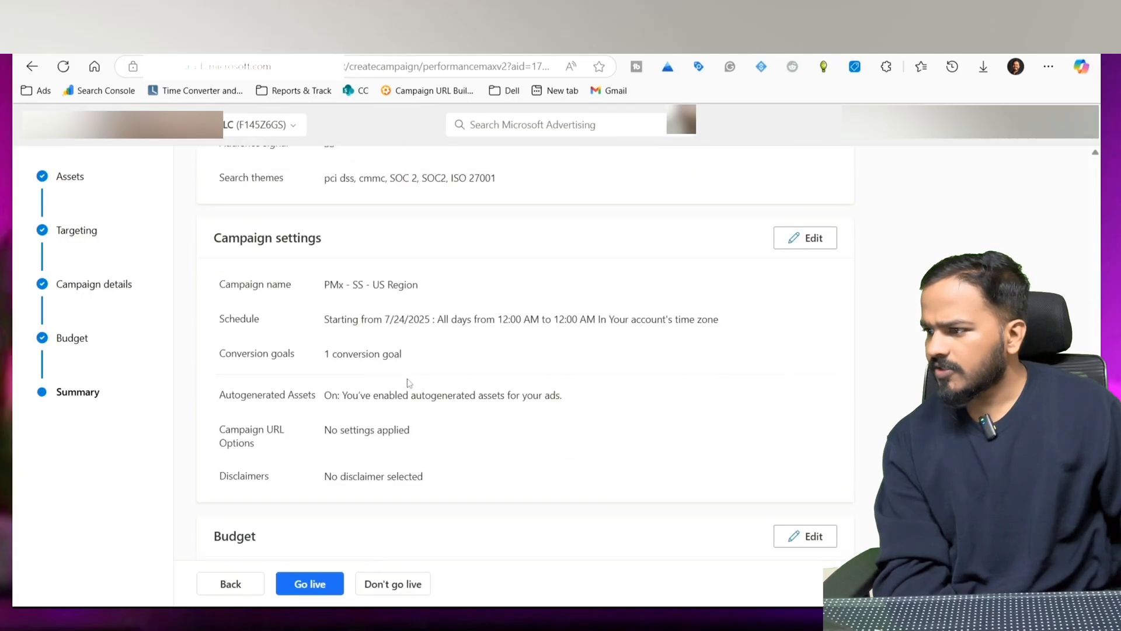
scroll(409, 383, up, 2)
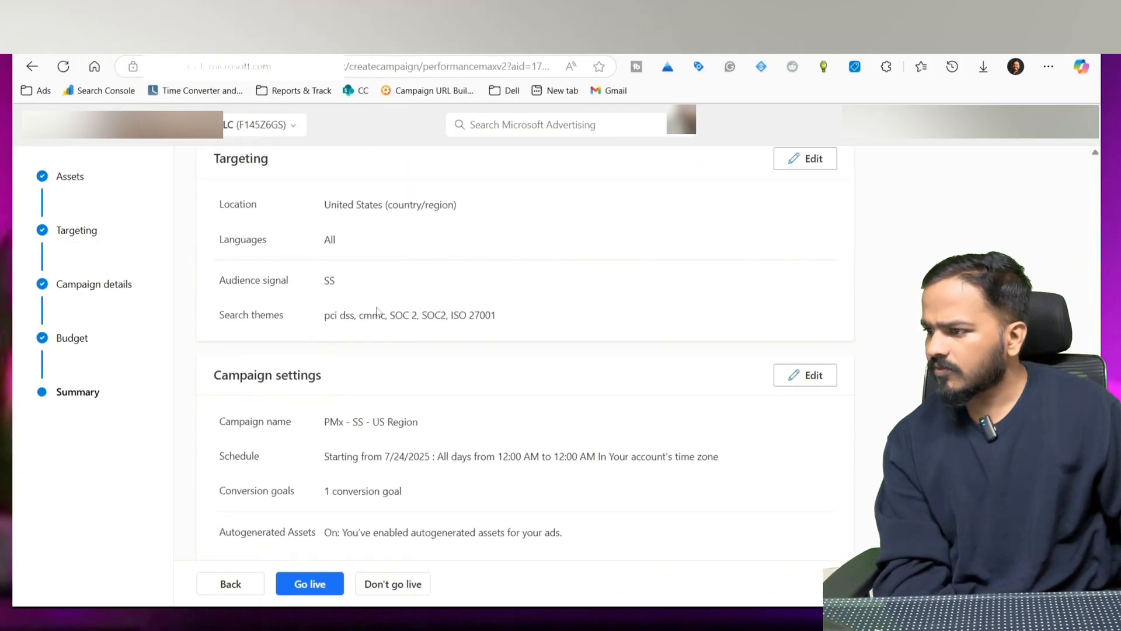
scroll(328, 350, down, 5)
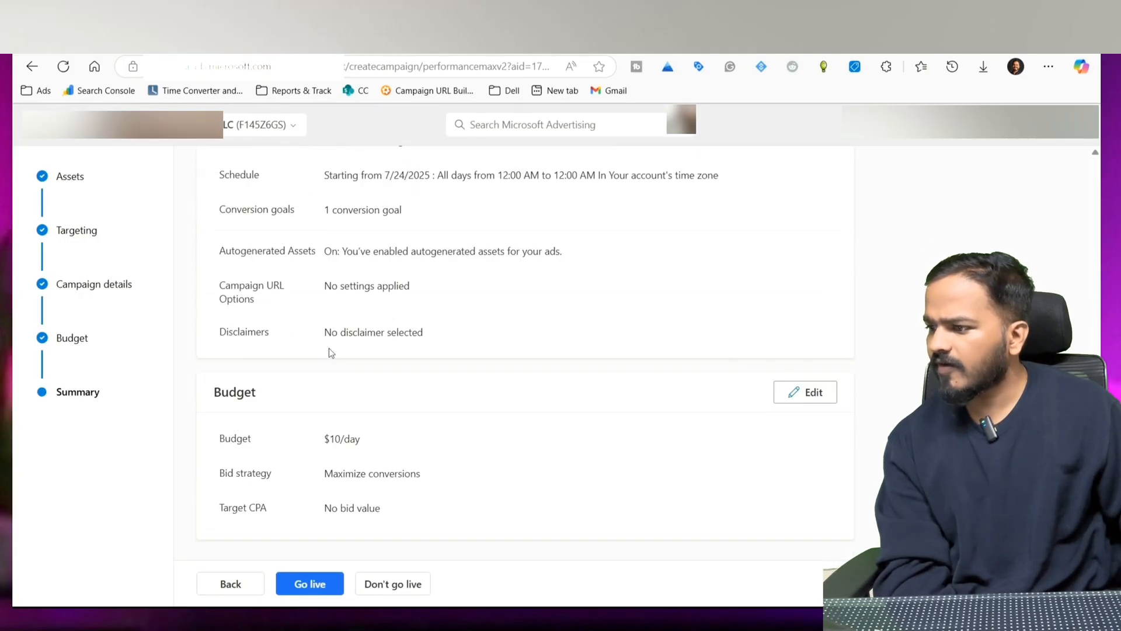
click(307, 583)
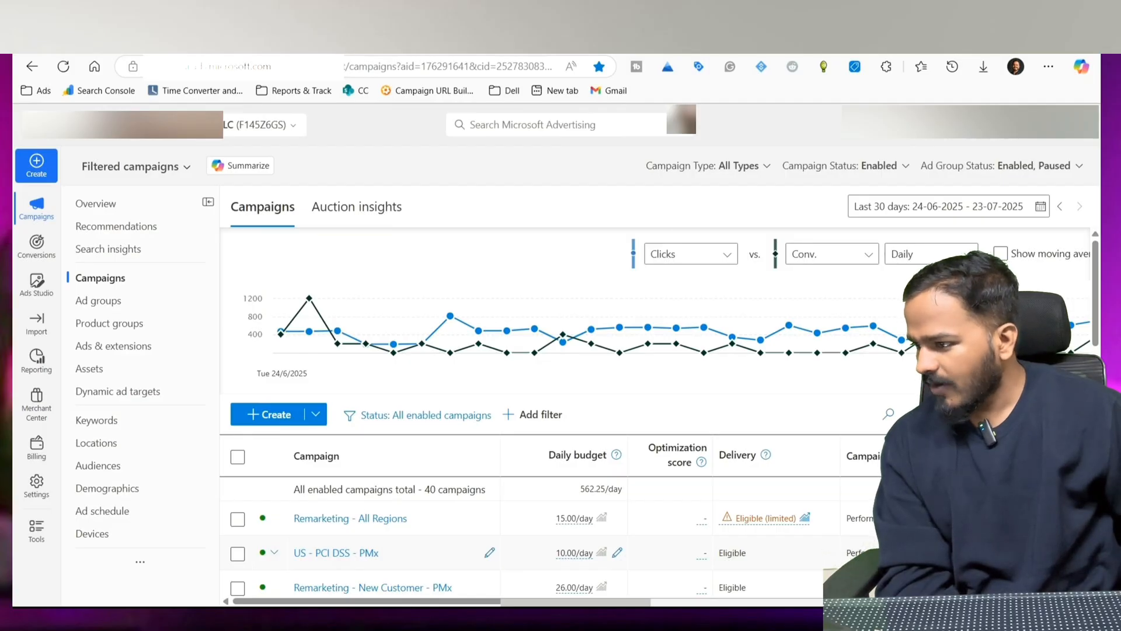
Step: Look through the list of enabled campaigns for the newly published Performance Max campaign
scroll(348, 510, down, 3)
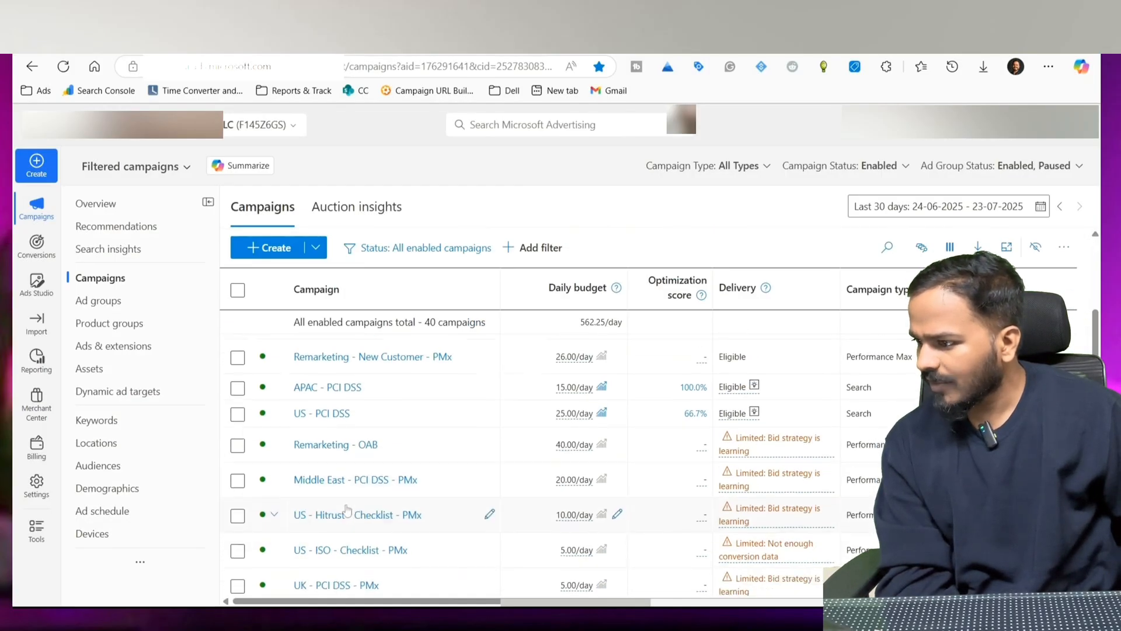
scroll(348, 510, down, 3)
scroll(348, 509, down, 5)
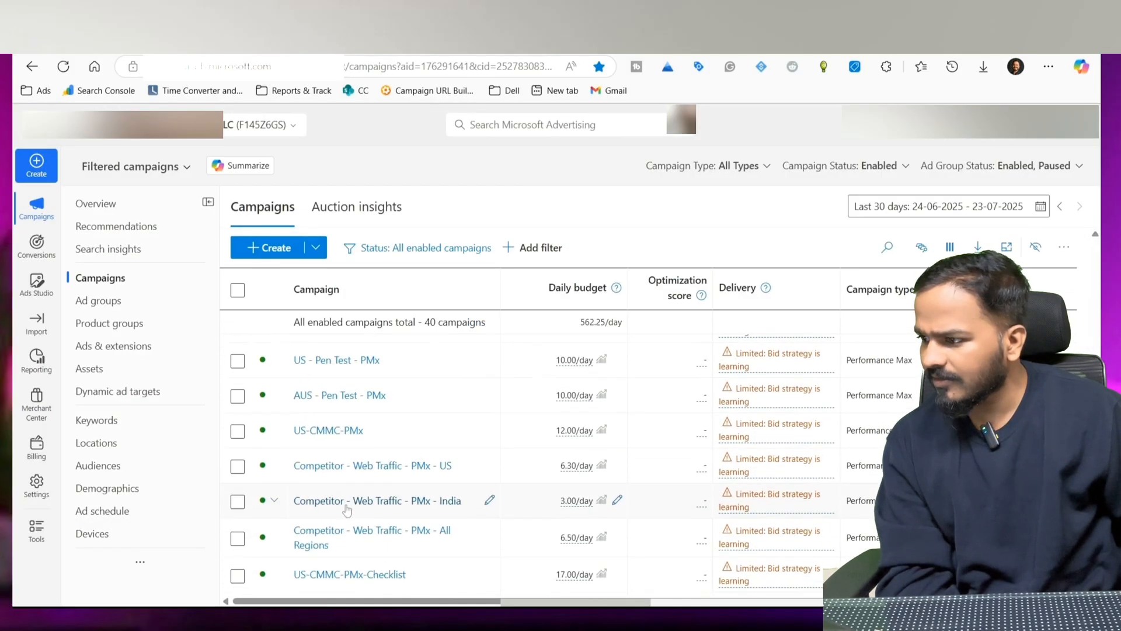
scroll(348, 510, up, 3)
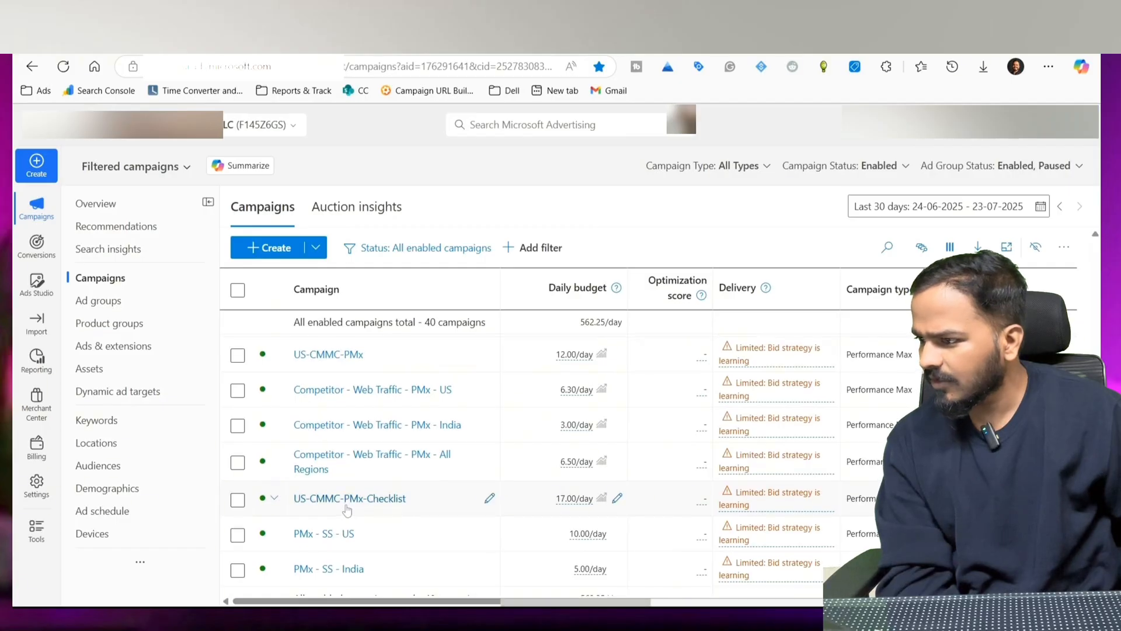